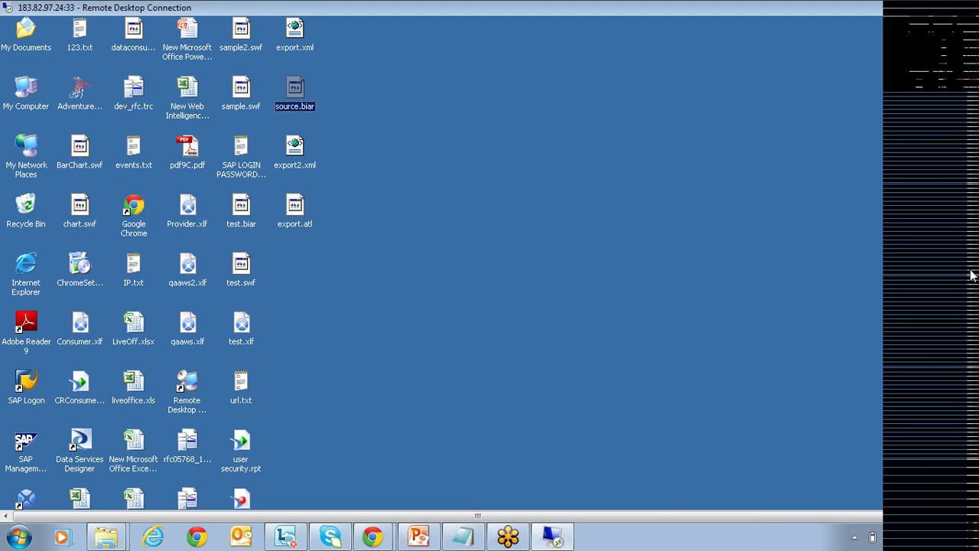
Browse the remote server's program list, then close it without launching anything.
{"action": "left_click_drag", "start_coordinate": [151, 246], "coordinate": [26, 502]}
{"action": "left_click", "coordinate": [25, 501]}
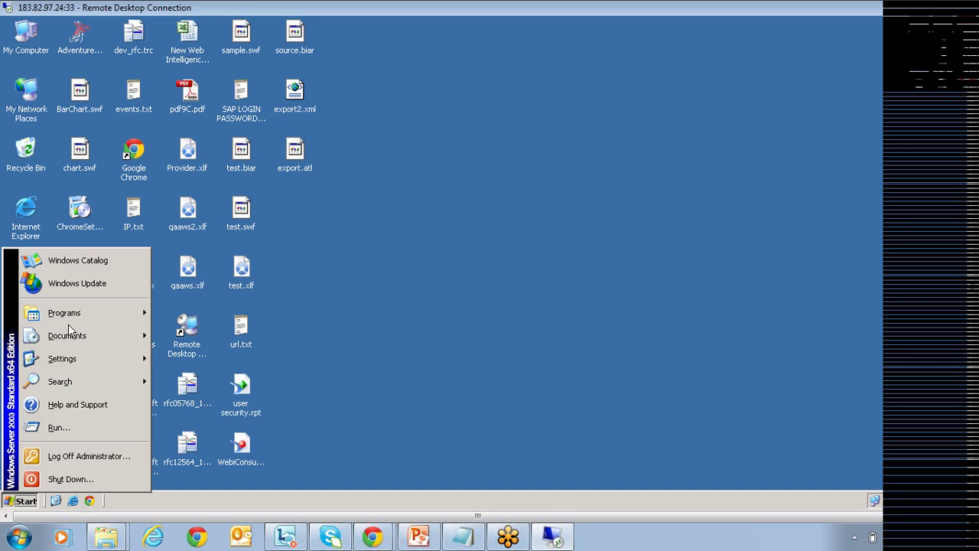
{"action": "mouse_move", "coordinate": [75, 314]}
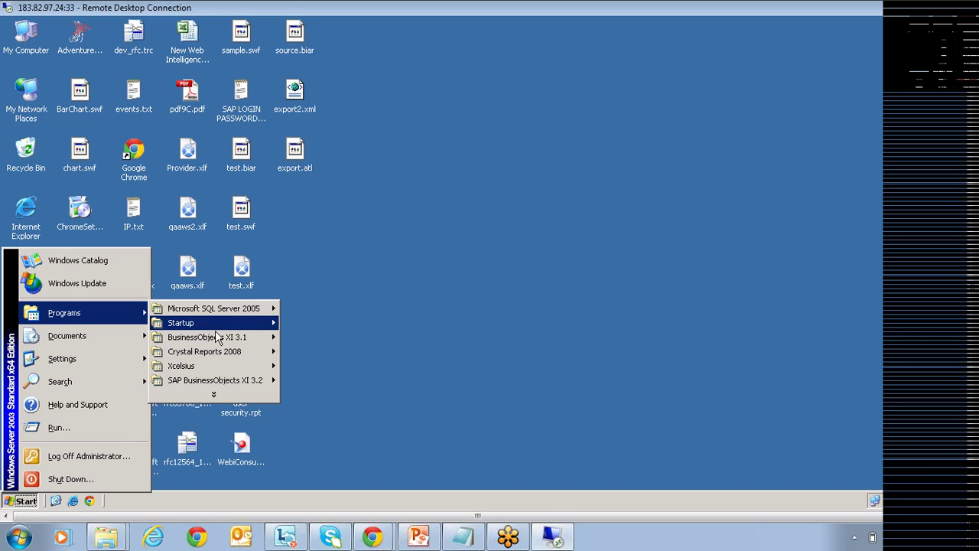
{"action": "mouse_move", "coordinate": [232, 340]}
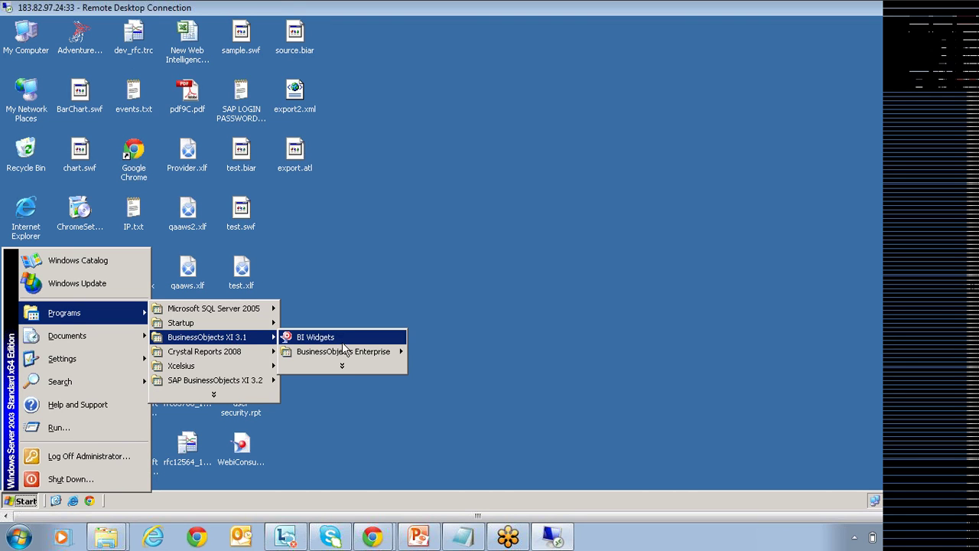
{"action": "mouse_move", "coordinate": [358, 355]}
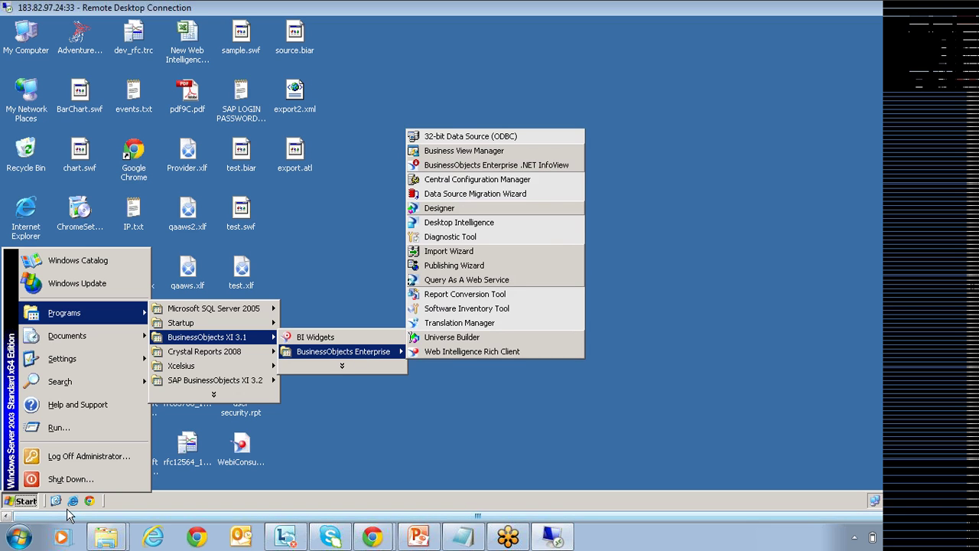
{"action": "left_click", "coordinate": [479, 368]}
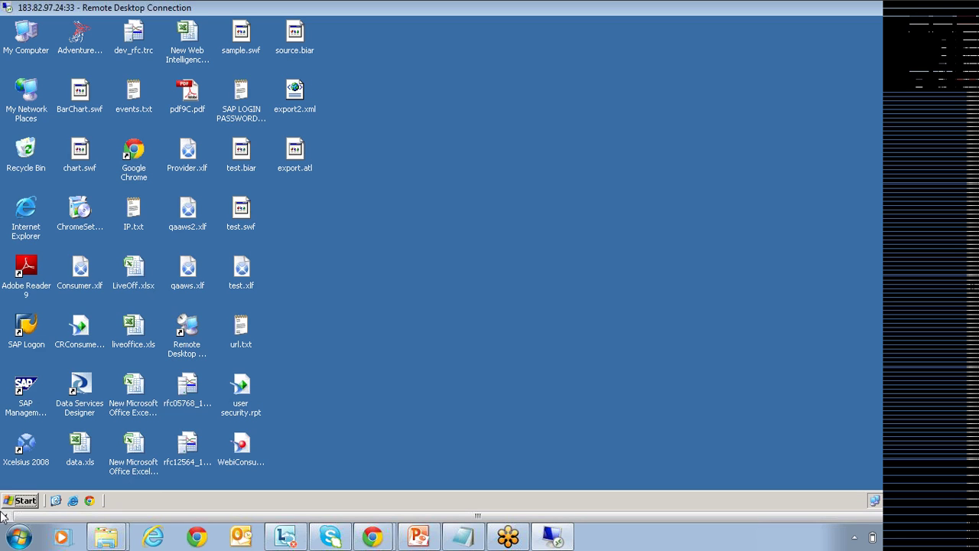
Start Internet Explorer, go to the InfoView log-on favorite and log on with the administrator password.
{"action": "left_click", "coordinate": [74, 501]}
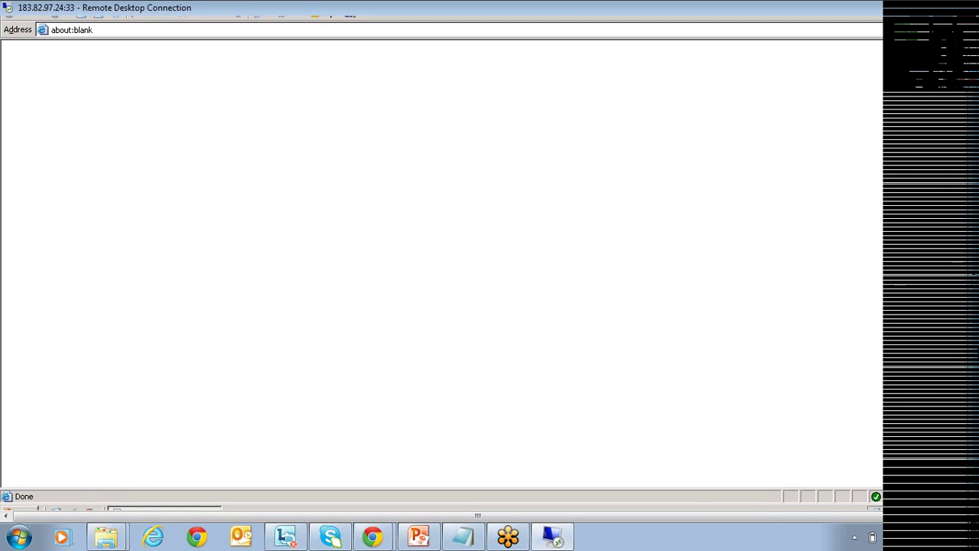
{"action": "left_click", "coordinate": [97, 37]}
{"action": "left_click", "coordinate": [400, 245]}
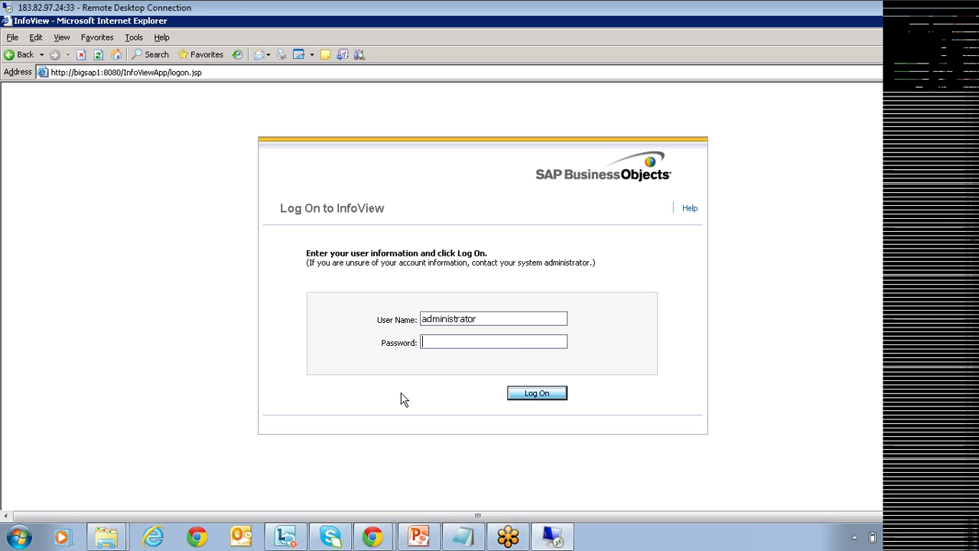
{"action": "type", "text": "*********"}
{"action": "key", "text": "Tab"}
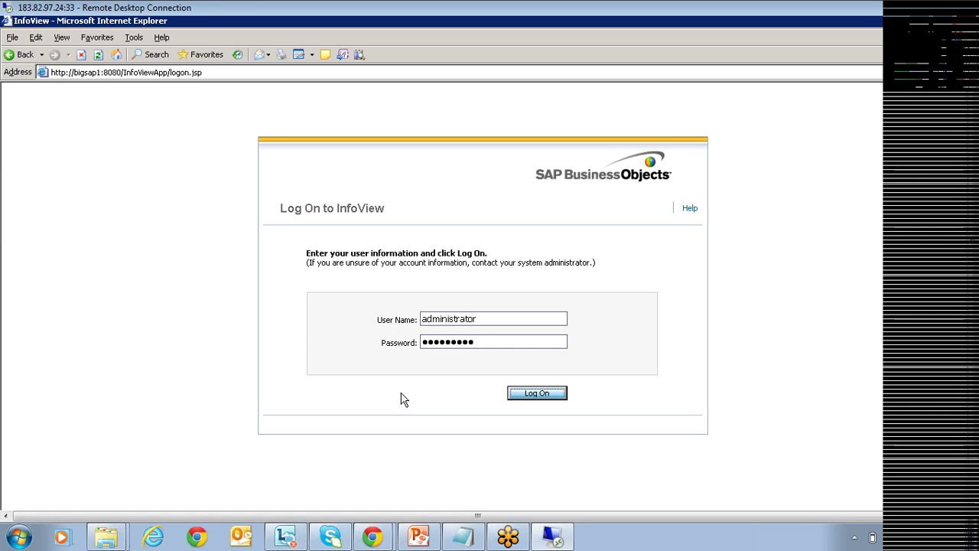
{"action": "key", "text": "Return"}
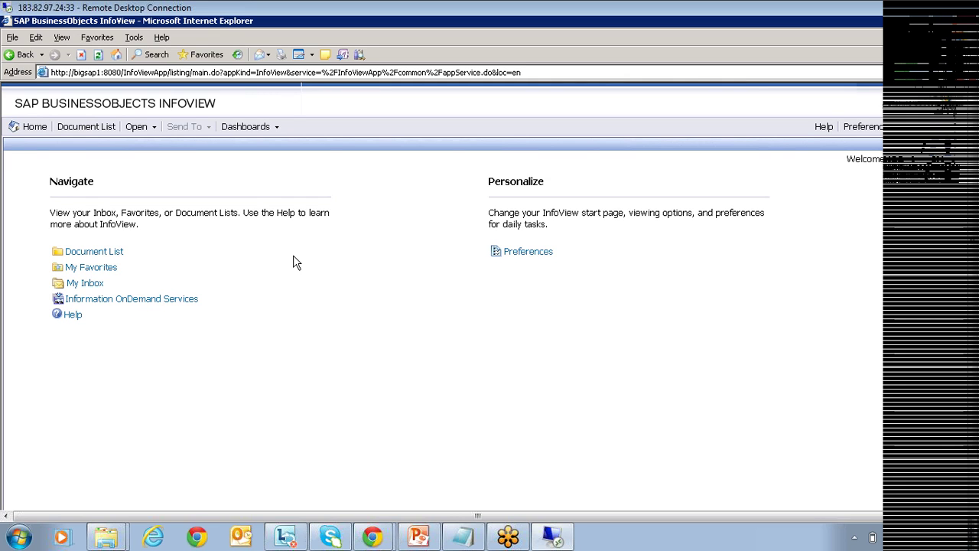
In the Document List, expand Public Folders, open Feature Samples and select Formatted Report for Drill.
{"action": "left_click", "coordinate": [114, 253]}
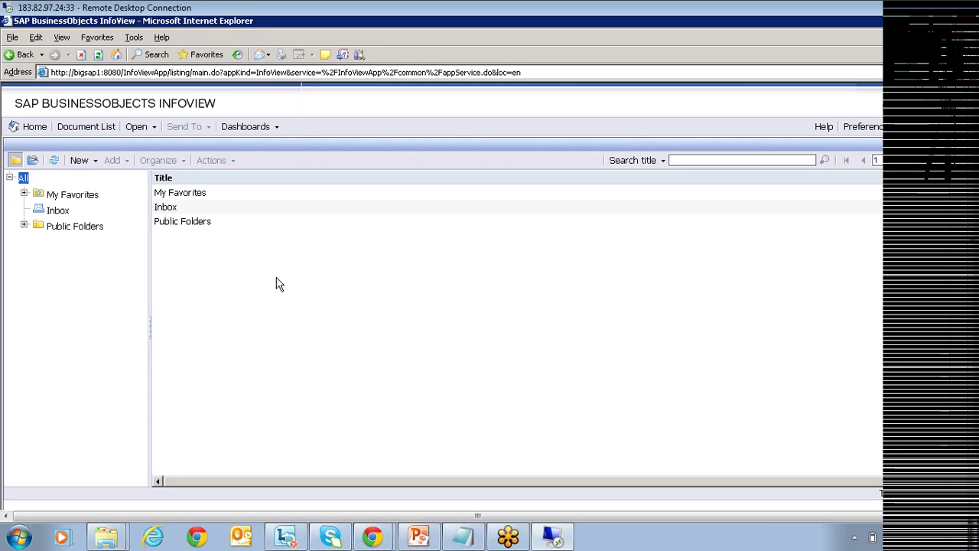
{"action": "left_click", "coordinate": [23, 226]}
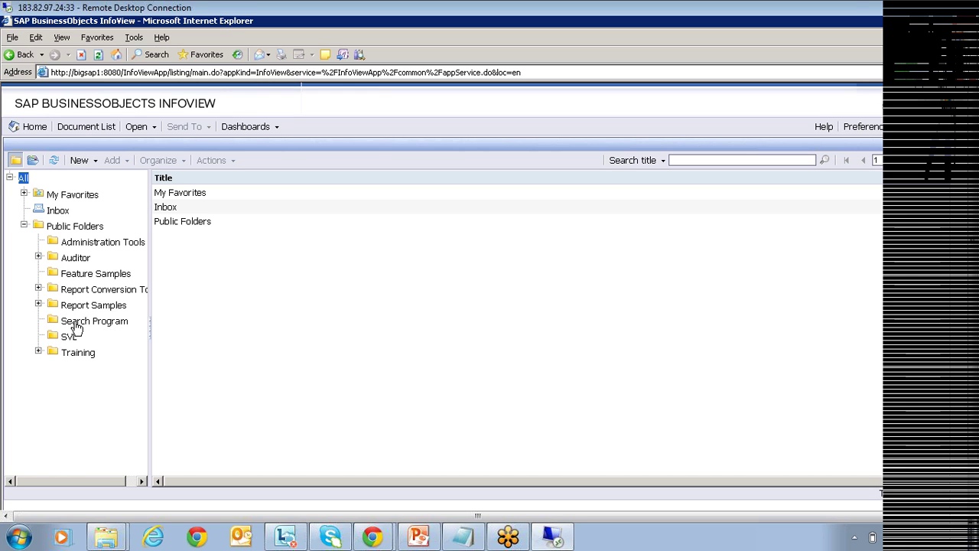
{"action": "left_click", "coordinate": [77, 279]}
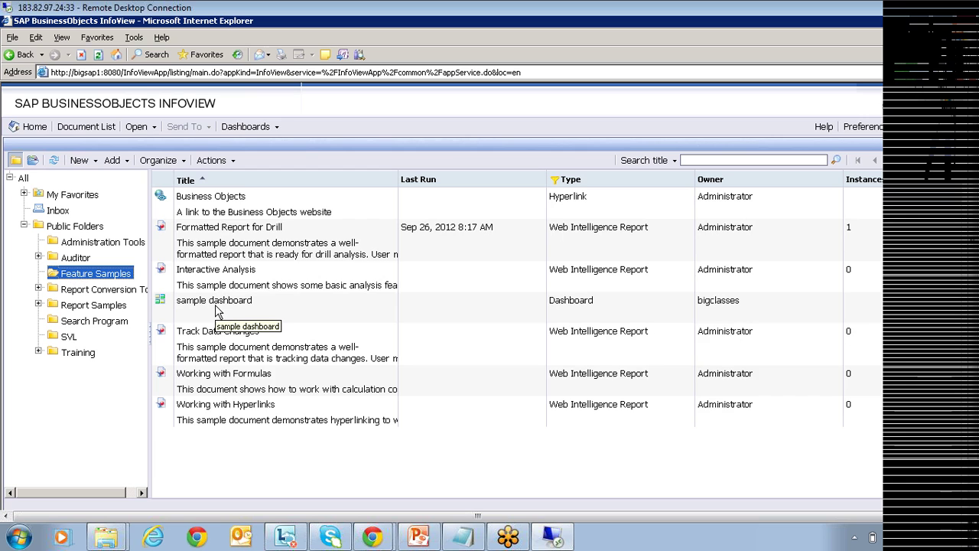
{"action": "left_click", "coordinate": [201, 239]}
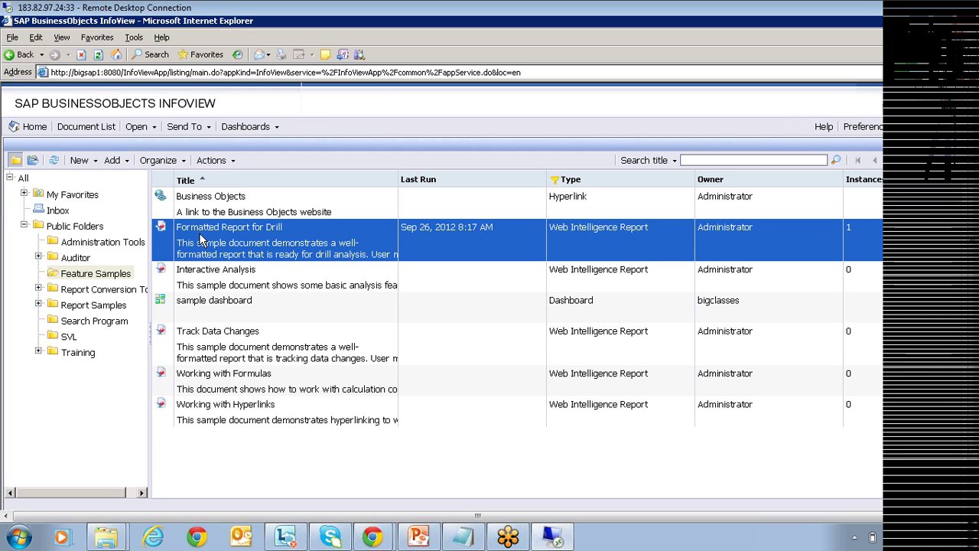
Show the context menu of actions for the Formatted Report for Drill report.
{"action": "right_click", "coordinate": [200, 236]}
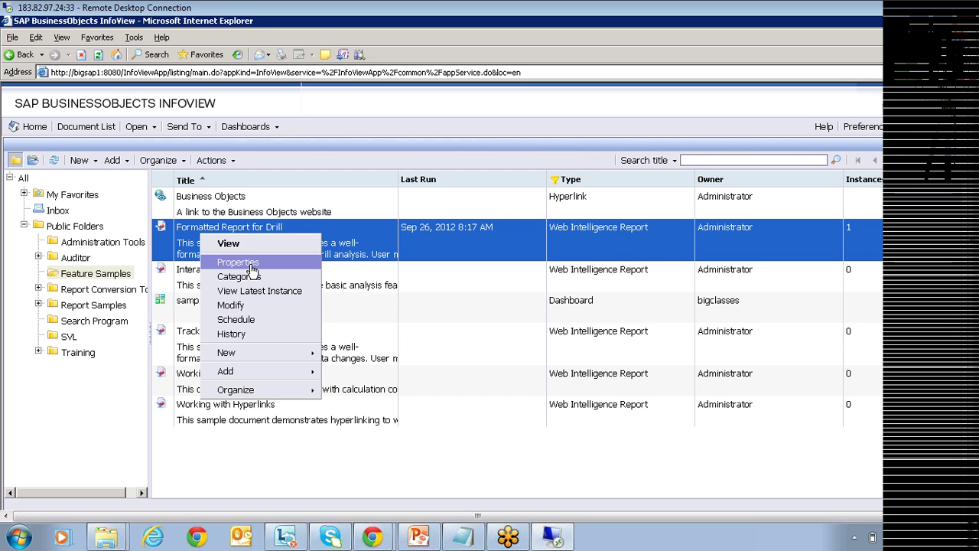
Schedule Formatted Report for Drill, select the Instance Title text and view the Recurrence settings.
{"action": "left_click", "coordinate": [248, 322]}
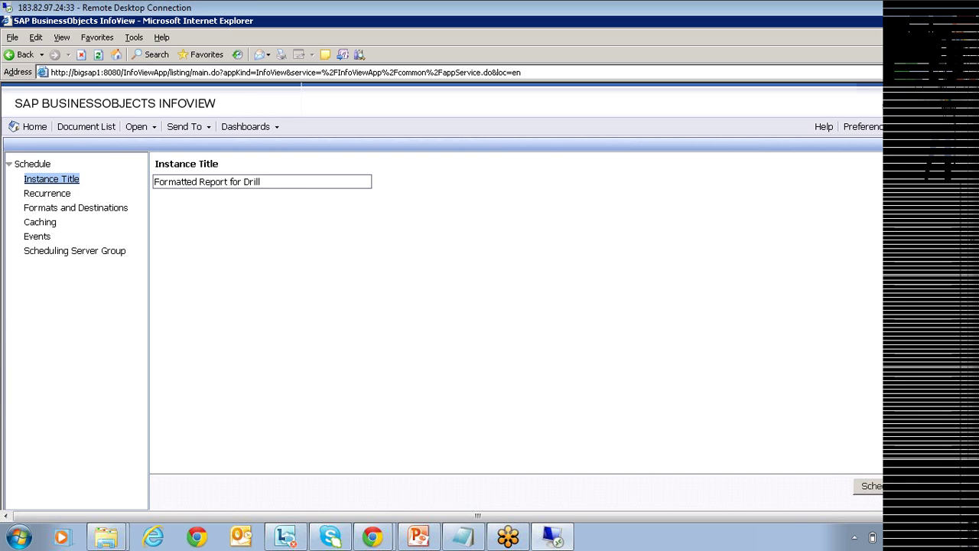
{"action": "left_click", "coordinate": [262, 181]}
{"action": "key", "text": "ctrl+a"}
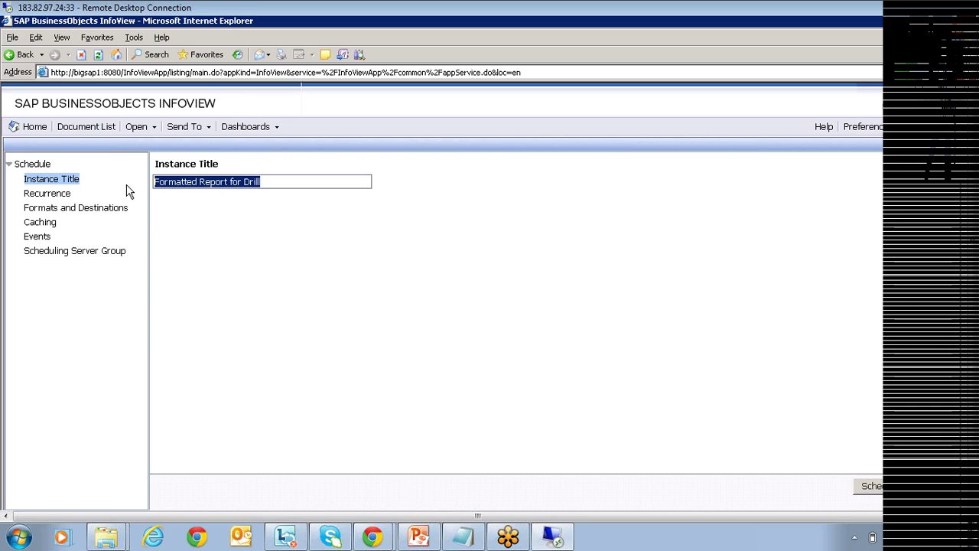
{"action": "left_click", "coordinate": [54, 194]}
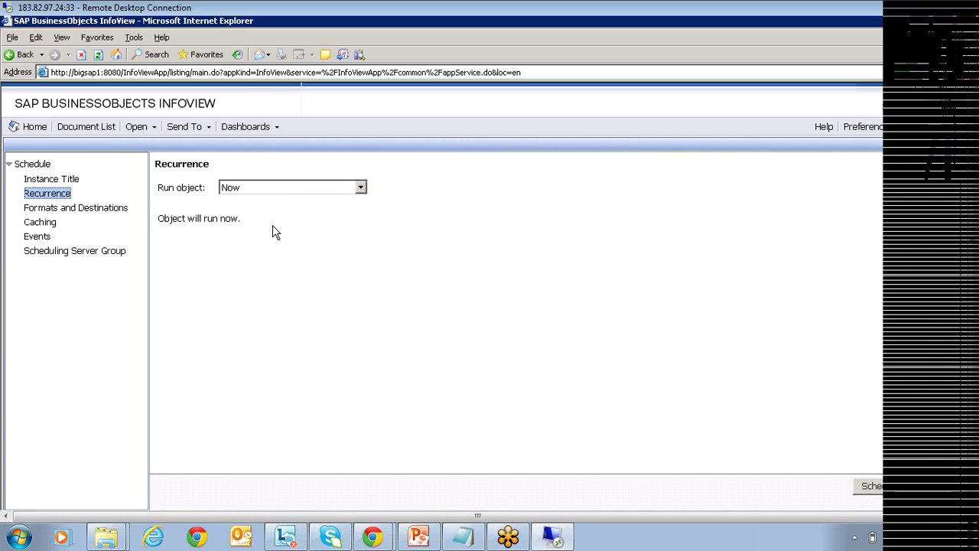
Try a Daily recurrence, then set the Run object option back to Now.
{"action": "left_click", "coordinate": [257, 186]}
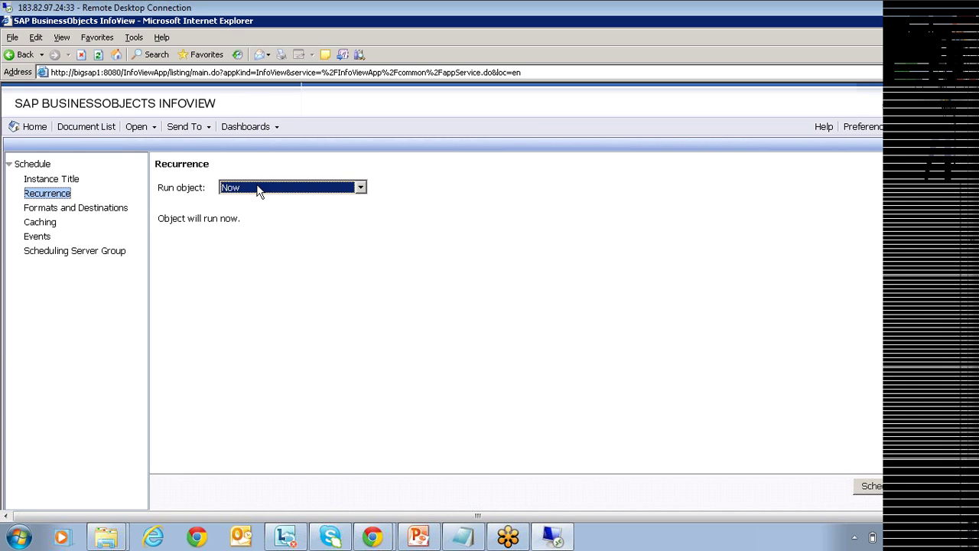
{"action": "left_click", "coordinate": [257, 188]}
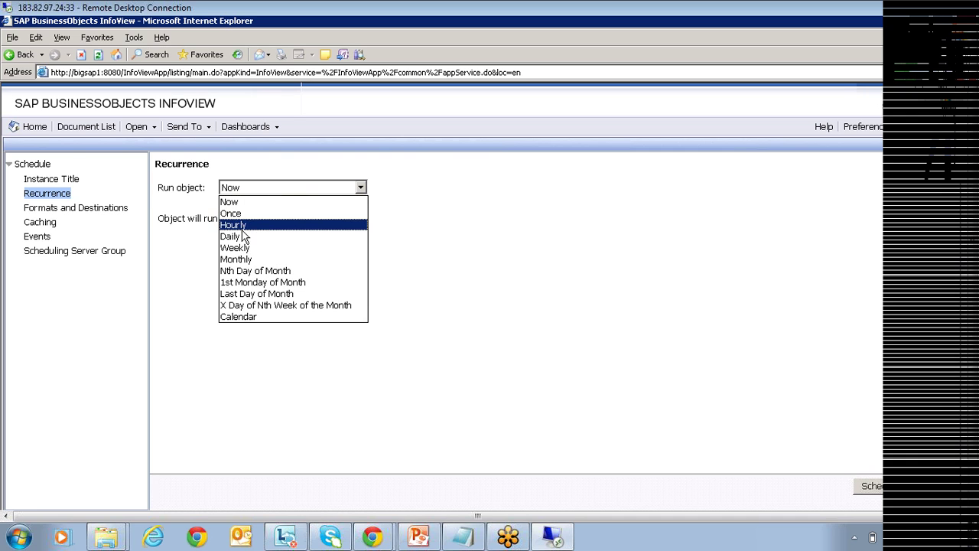
{"action": "left_click", "coordinate": [232, 236]}
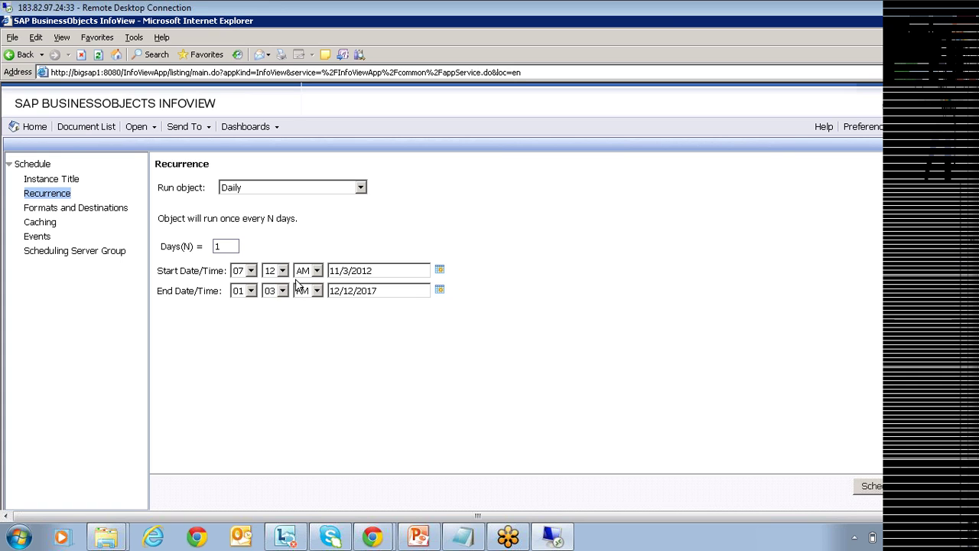
{"action": "left_click", "coordinate": [360, 189]}
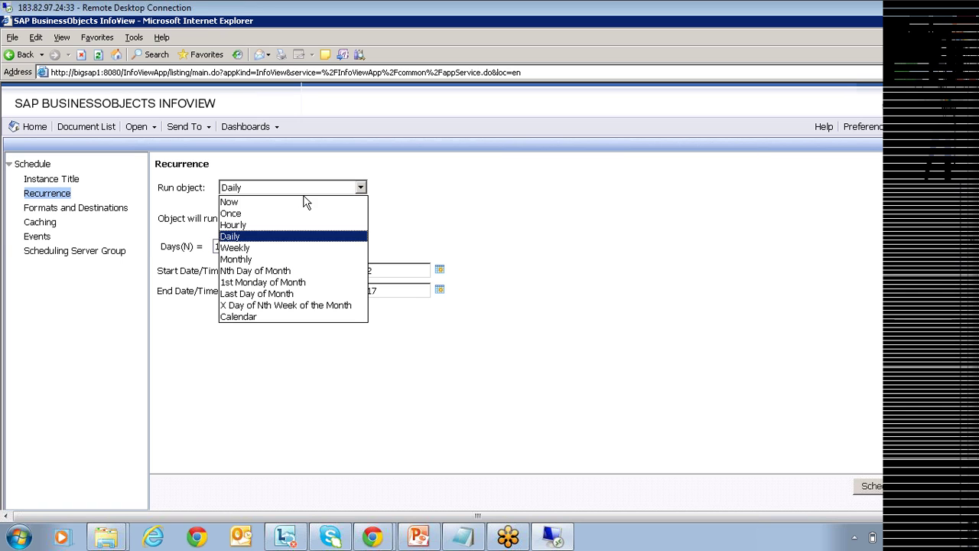
{"action": "left_click", "coordinate": [233, 203]}
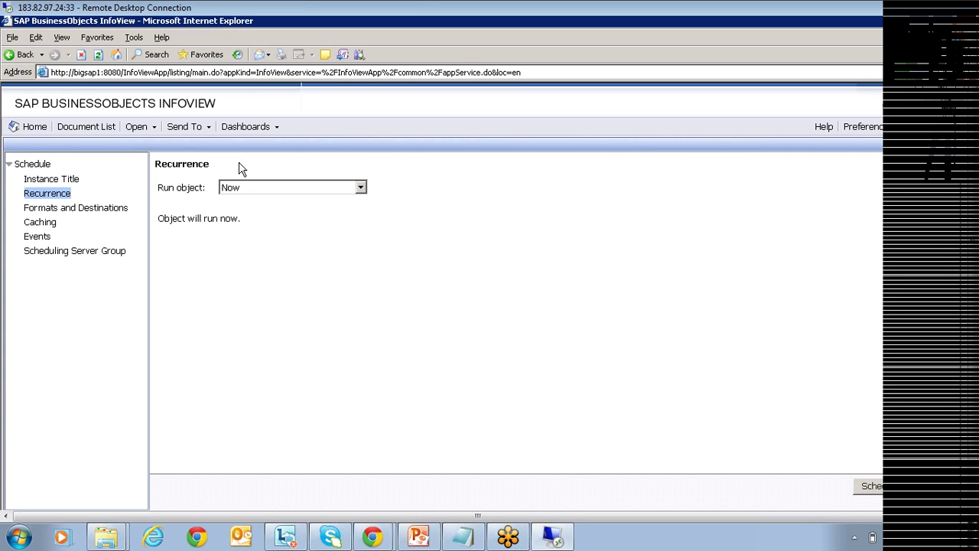
Under Formats and Destinations, choose Adobe Acrobat as the output format instead of Web Intelligence.
{"action": "left_click", "coordinate": [68, 211]}
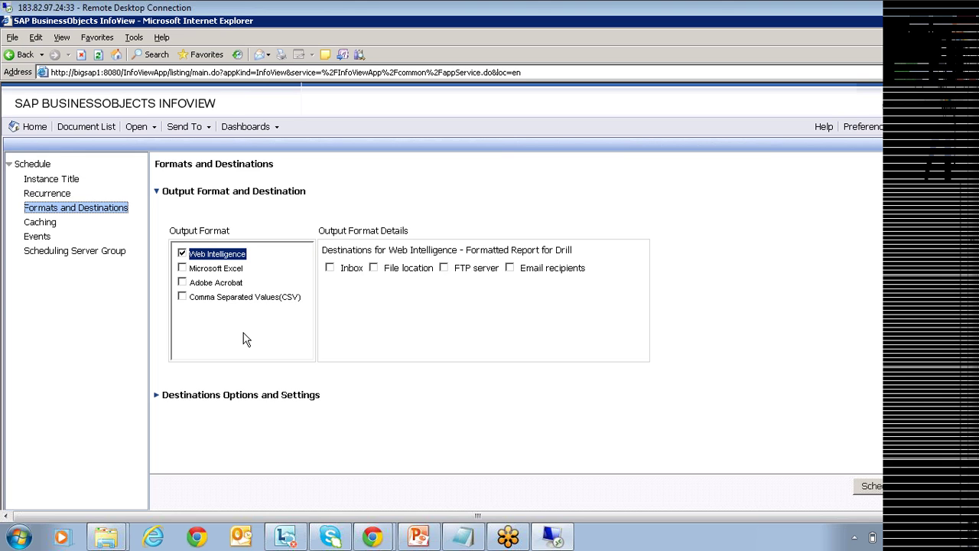
{"action": "left_click", "coordinate": [182, 283]}
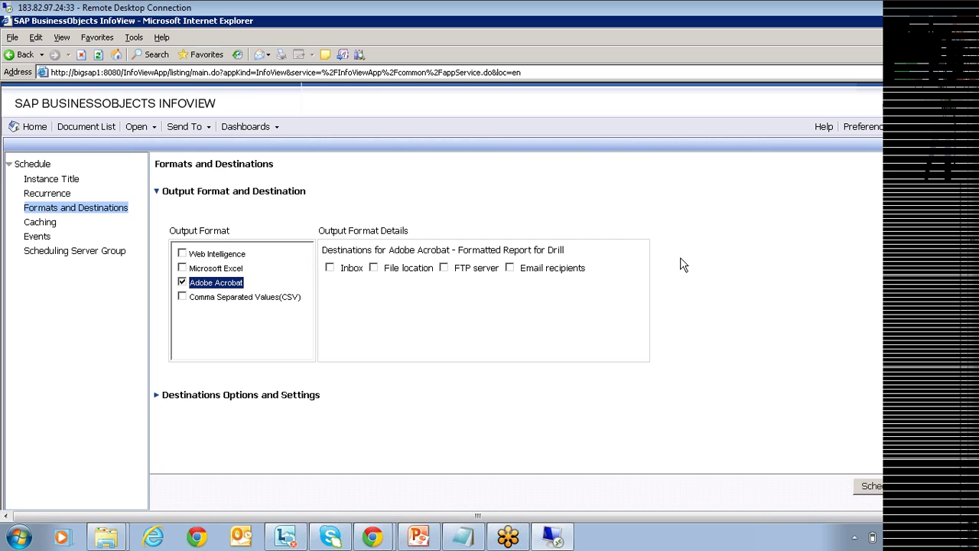
Set File location as the Acrobat output's destination and expand its Destination Options and Settings.
{"action": "left_click", "coordinate": [373, 268]}
{"action": "left_click_drag", "start_coordinate": [323, 250], "coordinate": [553, 271]}
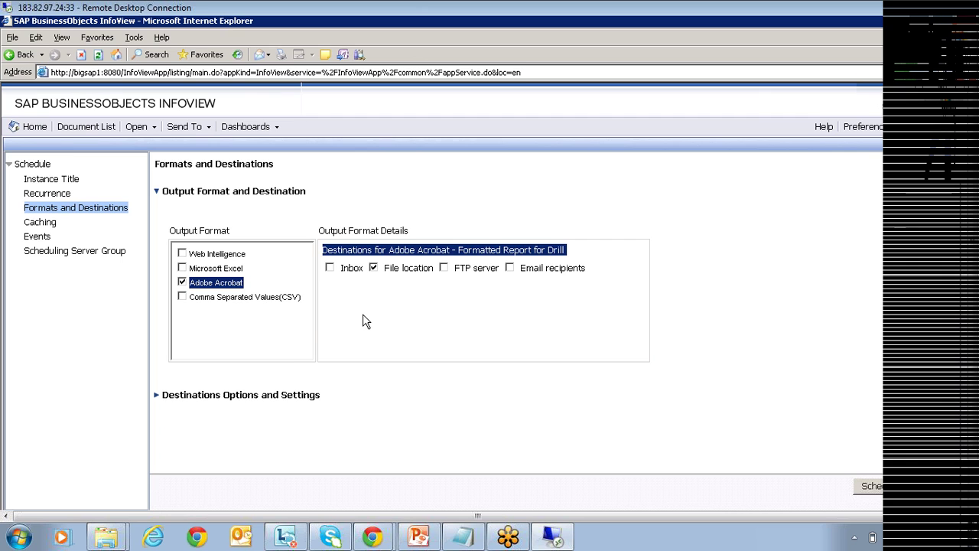
{"action": "left_click", "coordinate": [156, 398]}
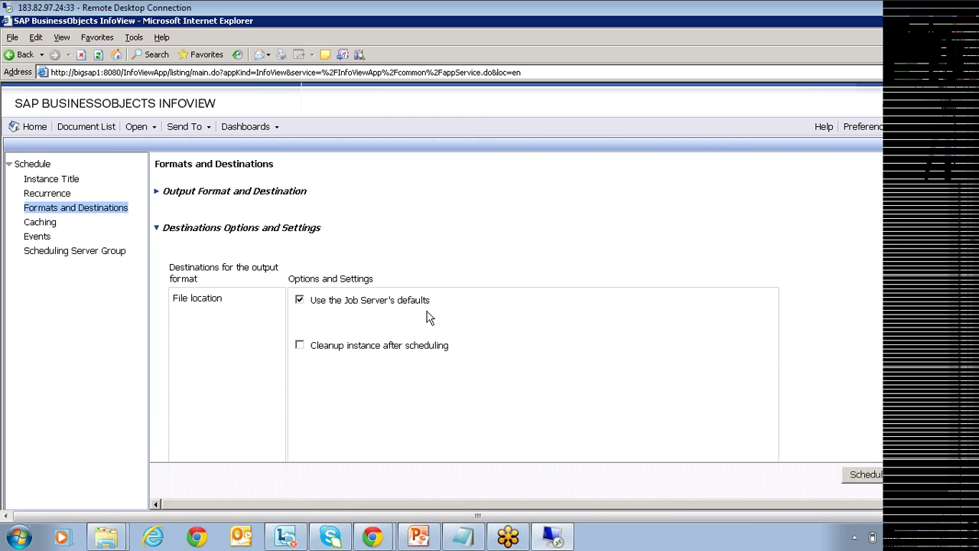
Inspect the file location's Directory, User name and Password fields, then restore the Job Server's defaults.
{"action": "left_click", "coordinate": [299, 301]}
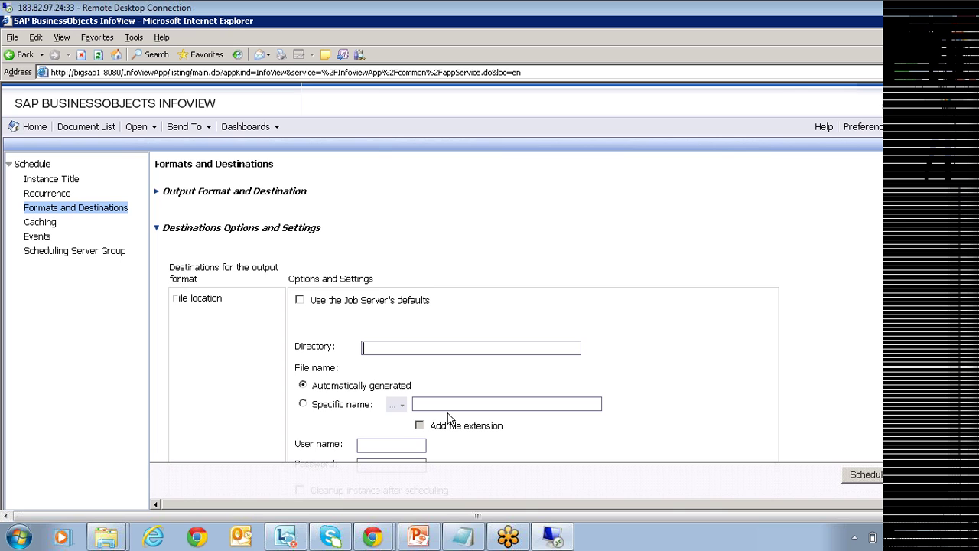
{"action": "scroll", "coordinate": [448, 419], "scroll_direction": "down", "scroll_amount": 1}
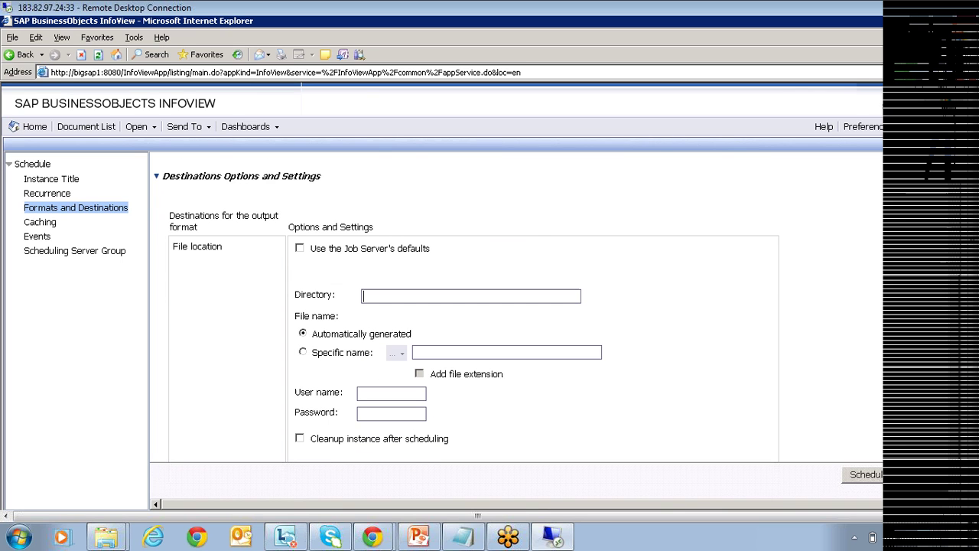
{"action": "left_click", "coordinate": [394, 393]}
{"action": "key", "text": "Tab"}
{"action": "scroll", "coordinate": [535, 382], "scroll_direction": "up", "scroll_amount": 1}
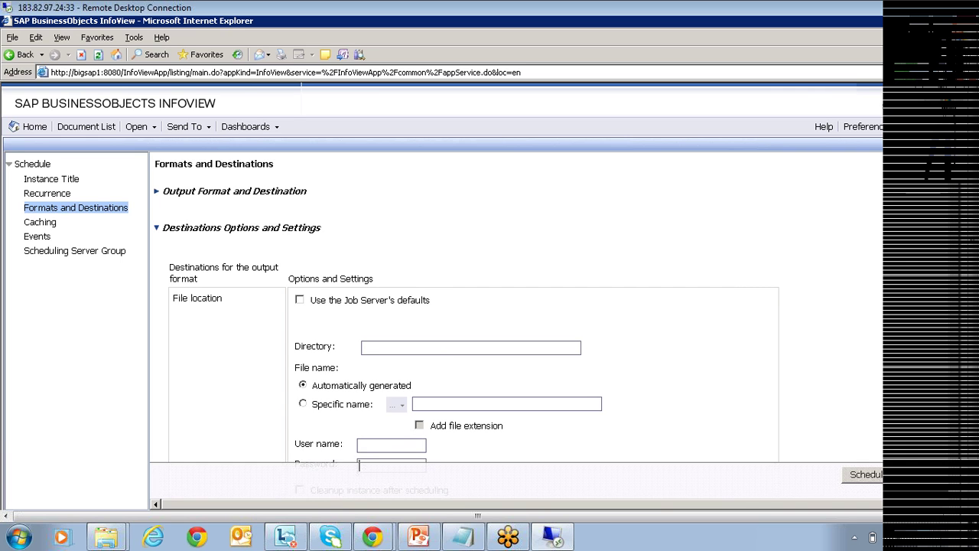
{"action": "left_click", "coordinate": [299, 300]}
{"action": "left_click", "coordinate": [197, 196]}
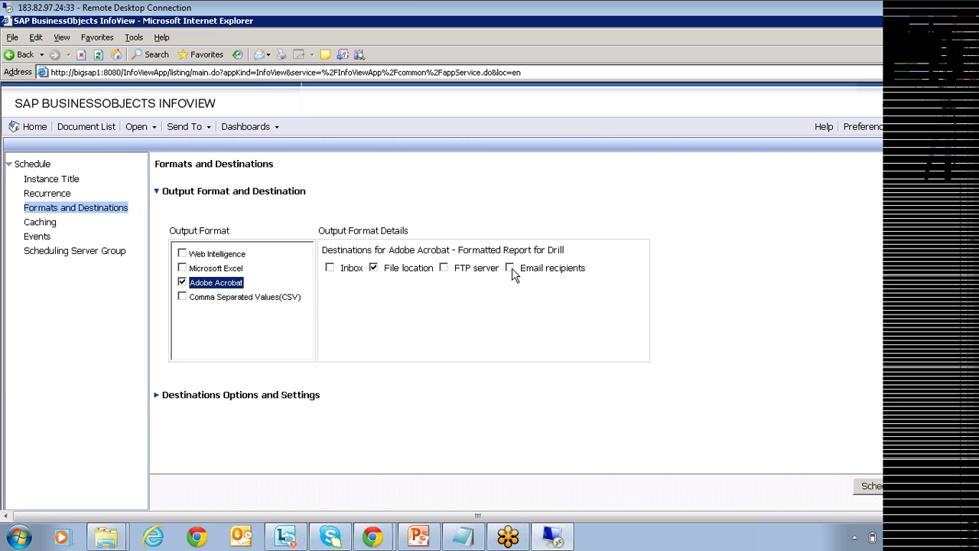
Switch the Acrobat output's destination to Email recipients and show its destination options.
{"action": "left_click", "coordinate": [510, 268]}
{"action": "left_click", "coordinate": [157, 404]}
{"action": "left_click", "coordinate": [158, 397]}
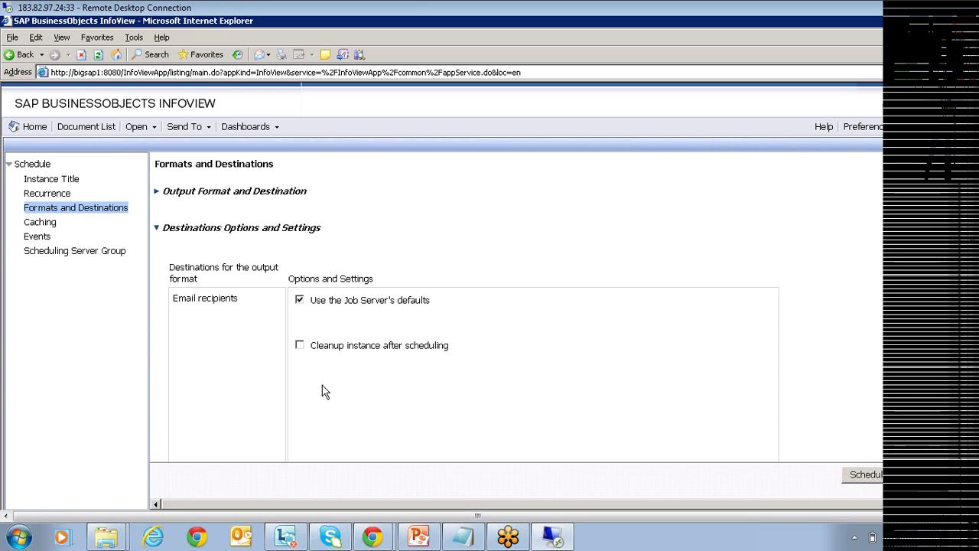
Review the email From, Subject and Message fields, then restore the Job Server's defaults.
{"action": "left_click", "coordinate": [300, 301]}
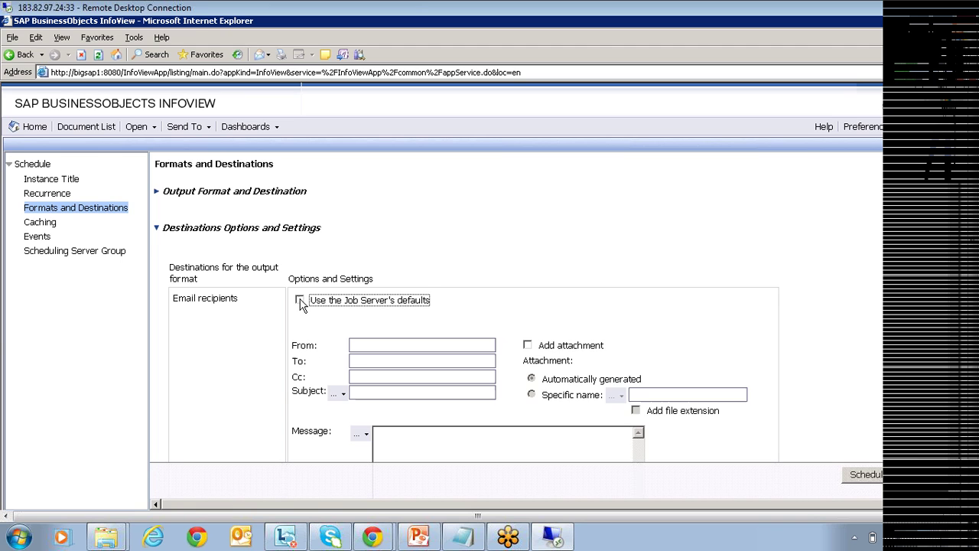
{"action": "scroll", "coordinate": [300, 303], "scroll_direction": "down", "scroll_amount": 1}
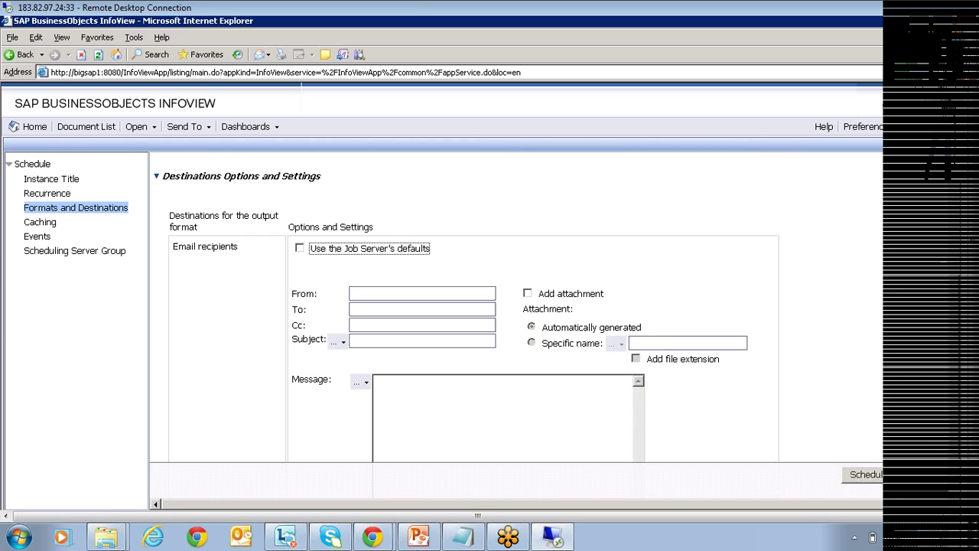
{"action": "left_click", "coordinate": [422, 293]}
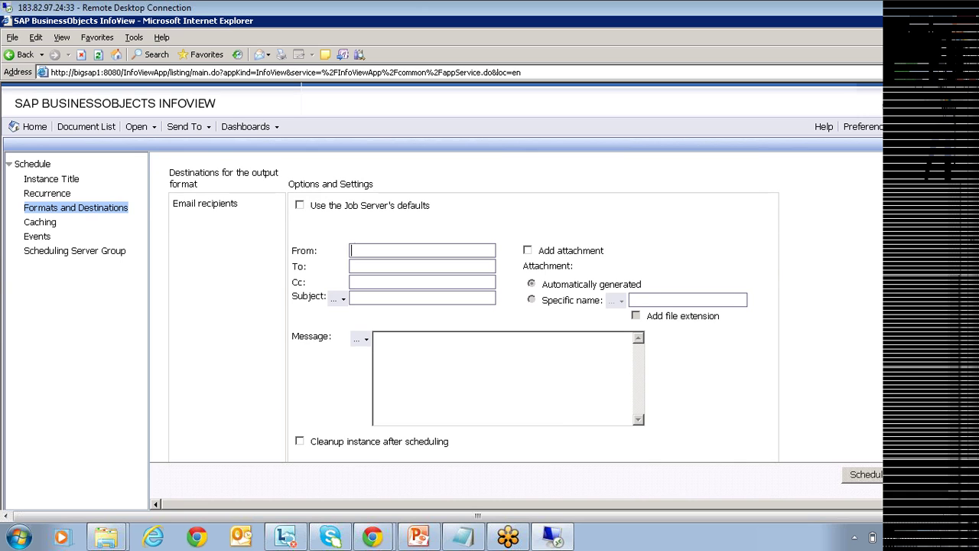
{"action": "left_click", "coordinate": [423, 298]}
{"action": "left_click", "coordinate": [470, 333]}
{"action": "scroll", "coordinate": [561, 369], "scroll_direction": "up", "scroll_amount": 2}
{"action": "left_click", "coordinate": [230, 198]}
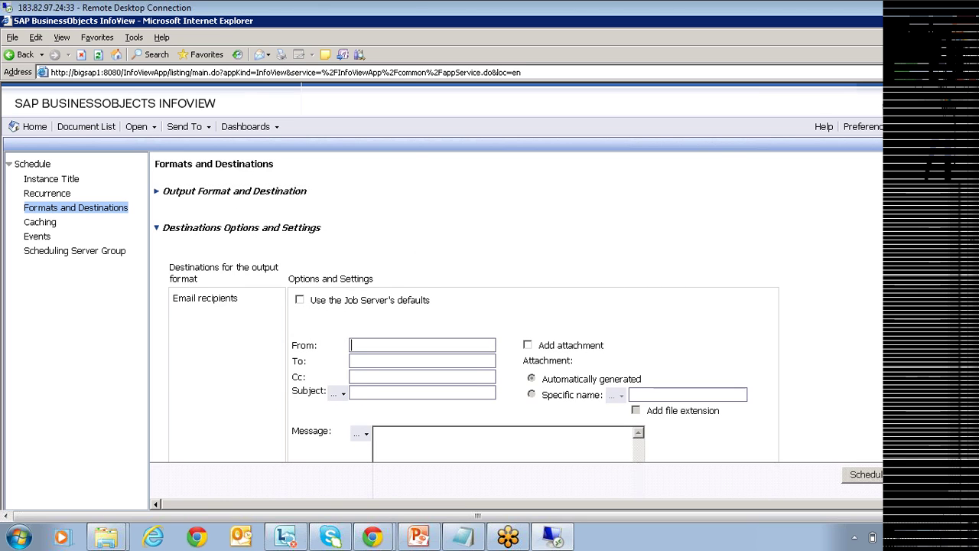
{"action": "left_click", "coordinate": [300, 300]}
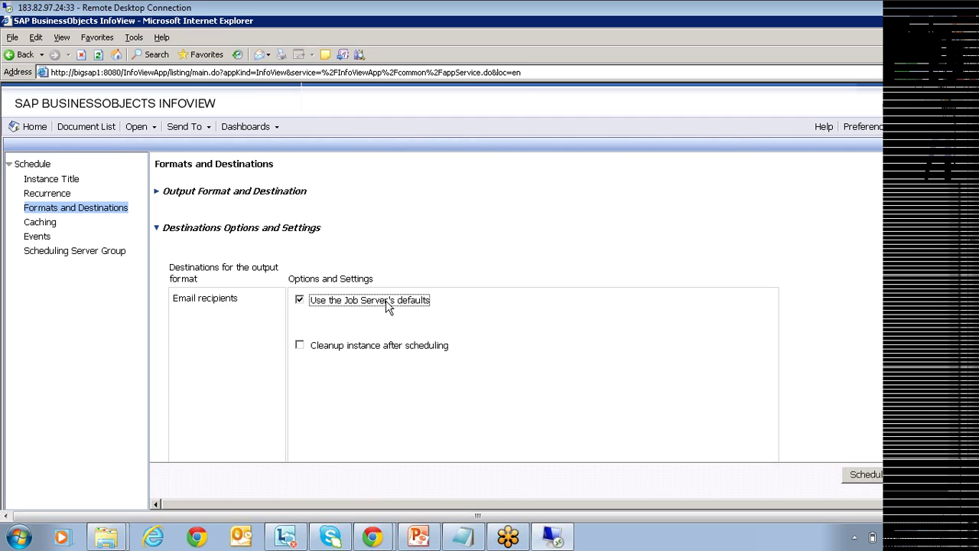
Switch the Acrobat output's destination to Inbox and show its destination options.
{"action": "left_click", "coordinate": [159, 192]}
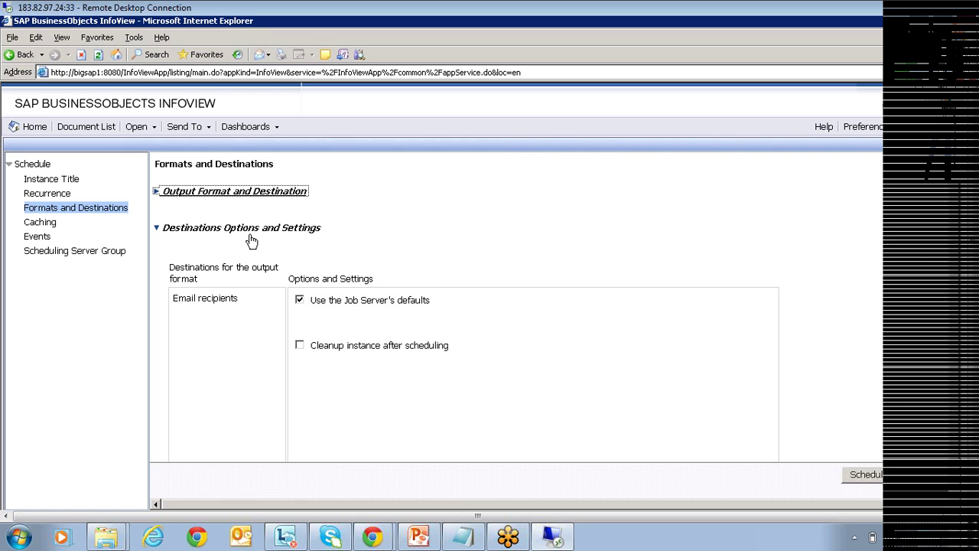
{"action": "left_click", "coordinate": [329, 268]}
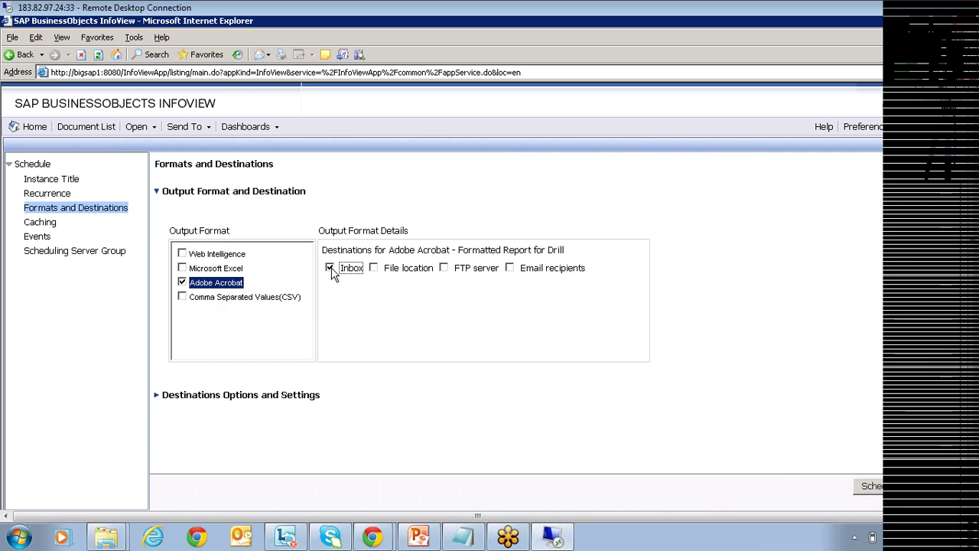
{"action": "left_click", "coordinate": [164, 394]}
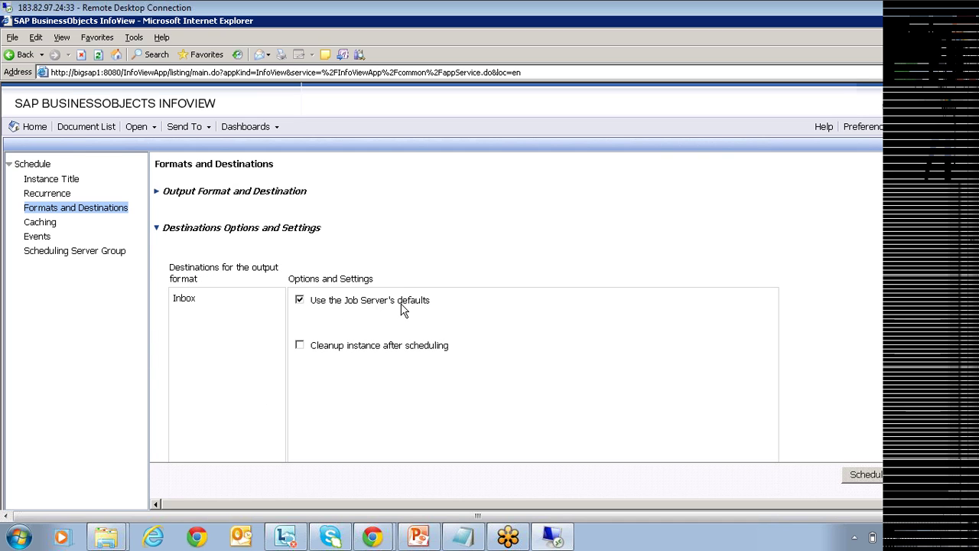
Turn off defaults and add Administrator and one other user as Inbox recipients.
{"action": "left_click", "coordinate": [300, 301]}
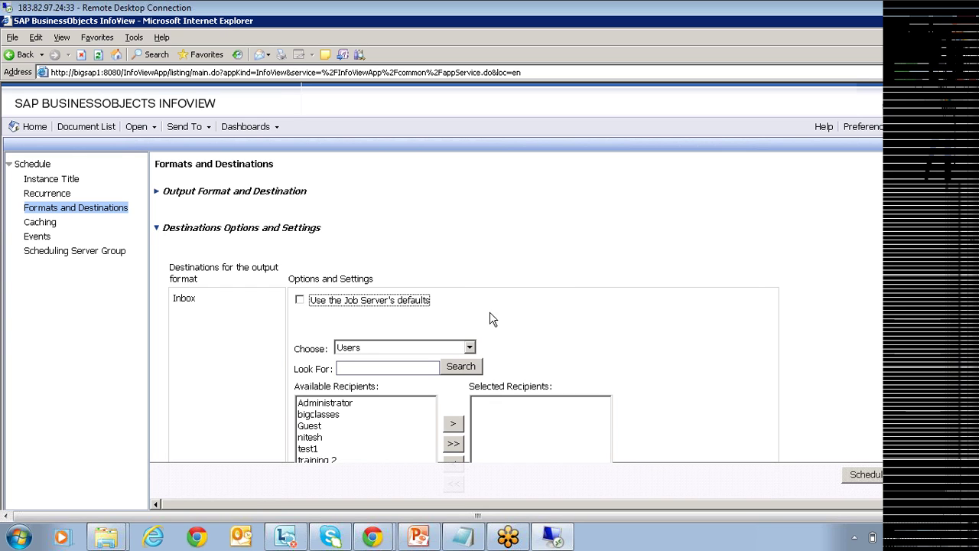
{"action": "scroll", "coordinate": [337, 367], "scroll_direction": "down", "scroll_amount": 3}
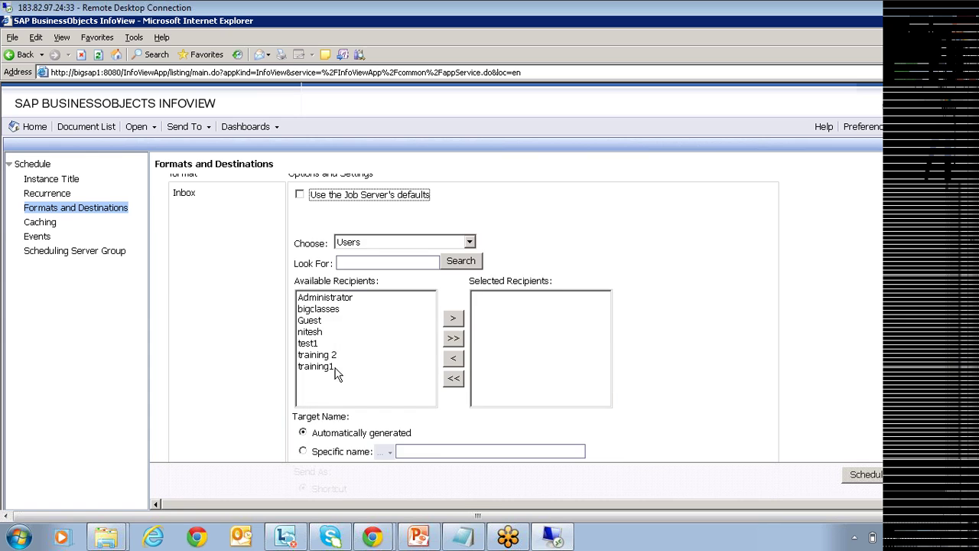
{"action": "left_click", "coordinate": [341, 299]}
{"action": "left_click", "coordinate": [453, 319]}
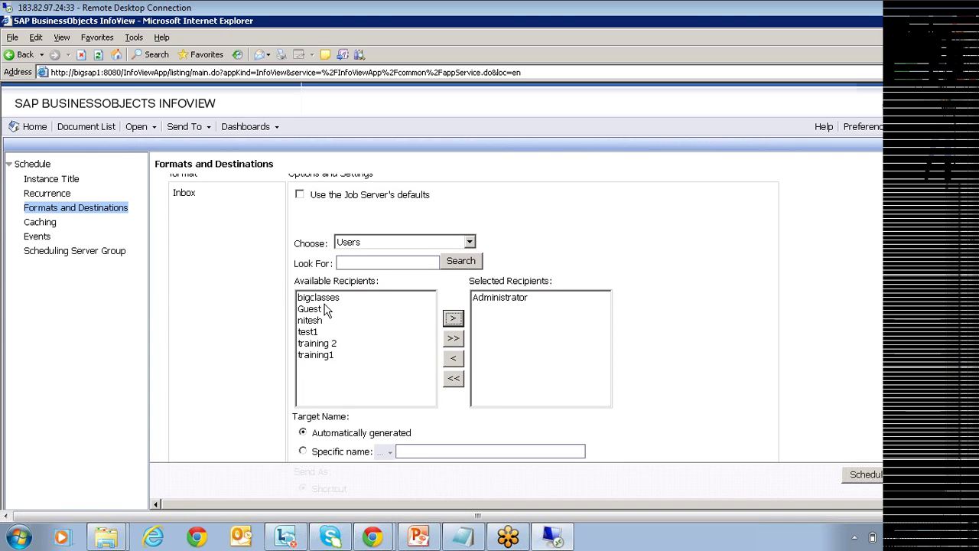
{"action": "left_click", "coordinate": [320, 301]}
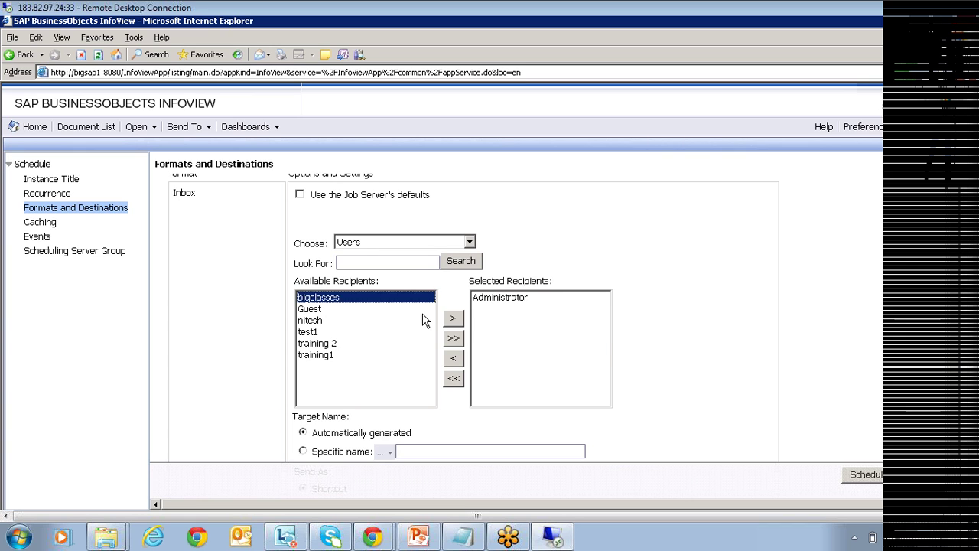
{"action": "left_click", "coordinate": [453, 318]}
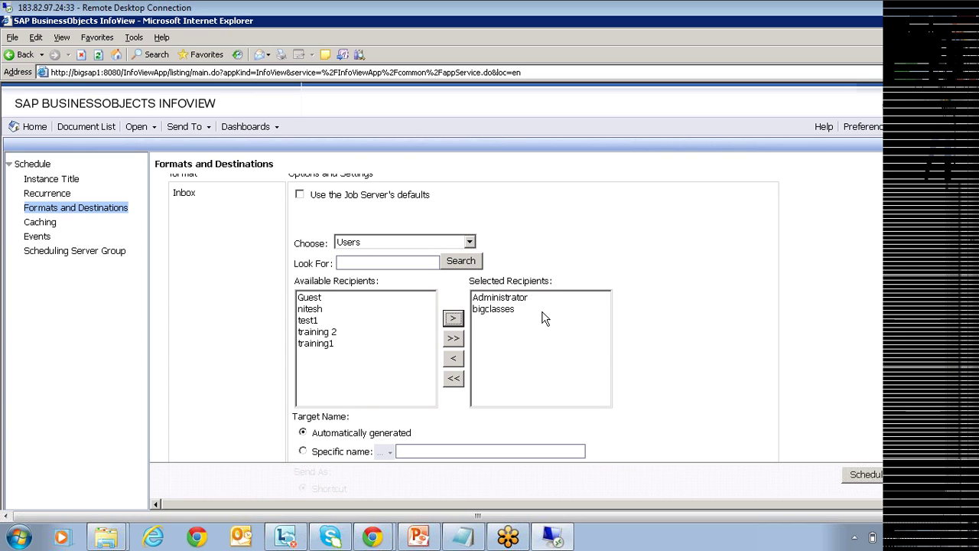
Set Target Name to a specific name using the Date and Time placeholder %SI_STARTTIME%.
{"action": "scroll", "coordinate": [551, 325], "scroll_direction": "down", "scroll_amount": 3}
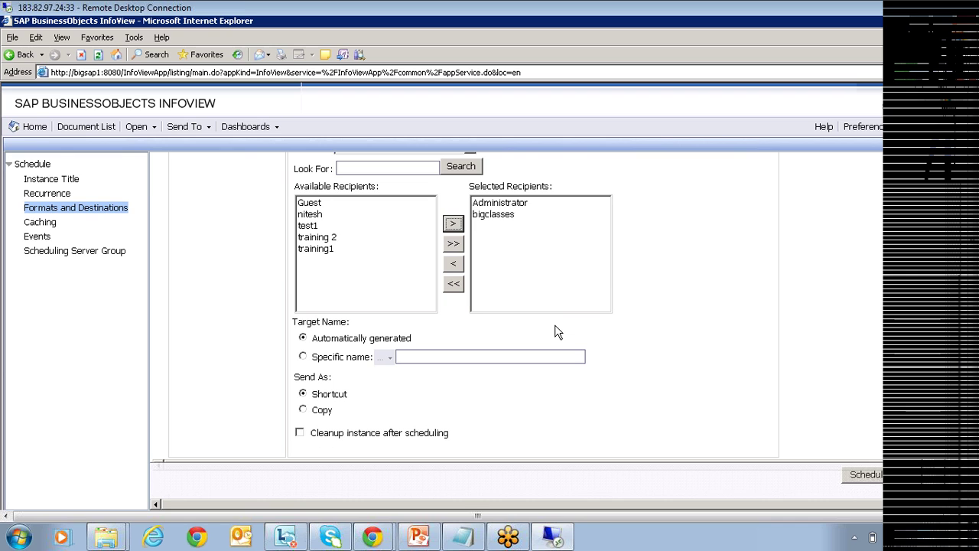
{"action": "left_click", "coordinate": [389, 357]}
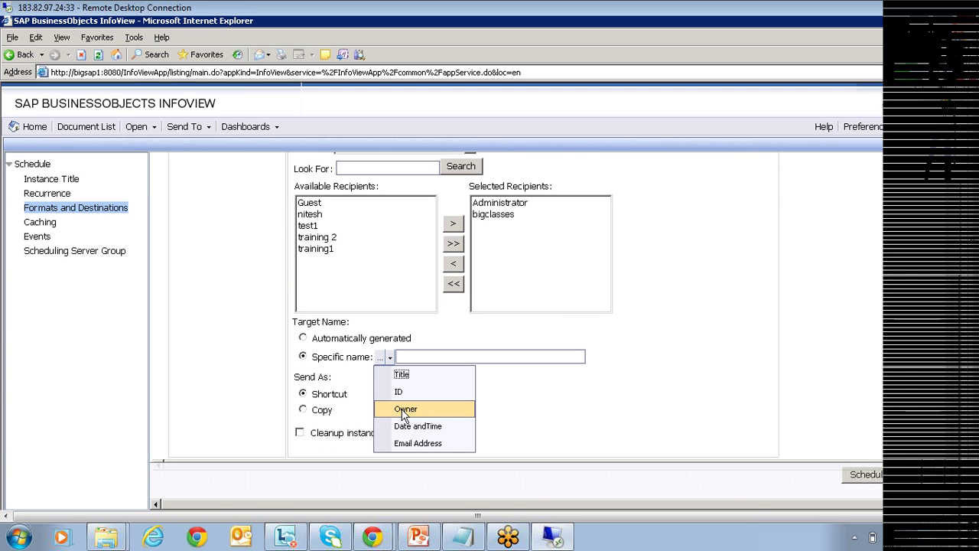
{"action": "left_click", "coordinate": [427, 426]}
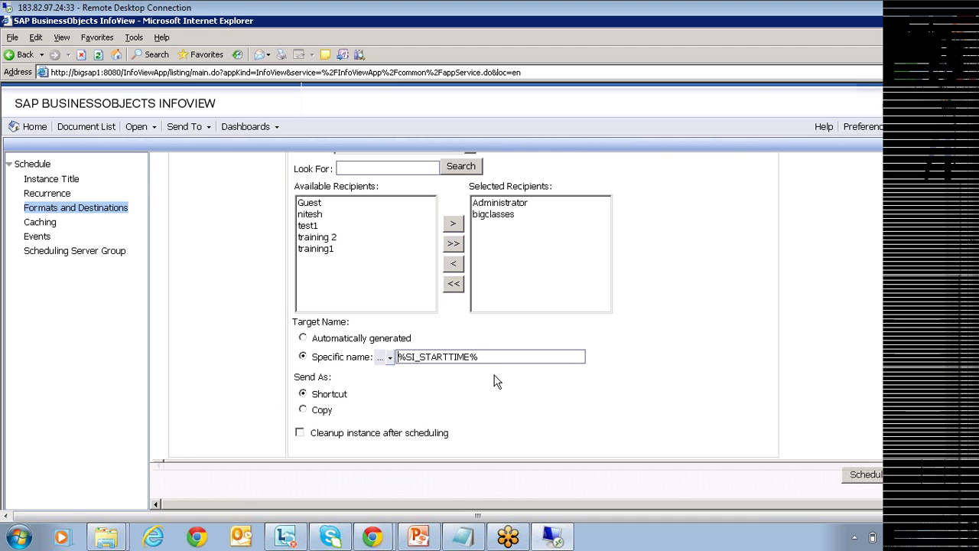
{"action": "scroll", "coordinate": [333, 230], "scroll_direction": "up", "scroll_amount": 4}
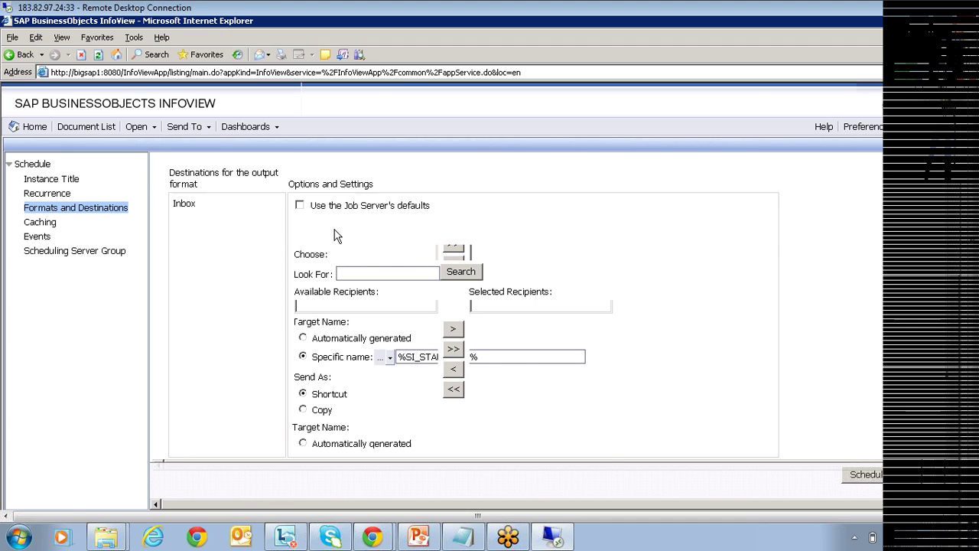
{"action": "scroll", "coordinate": [320, 219], "scroll_direction": "up", "scroll_amount": 1}
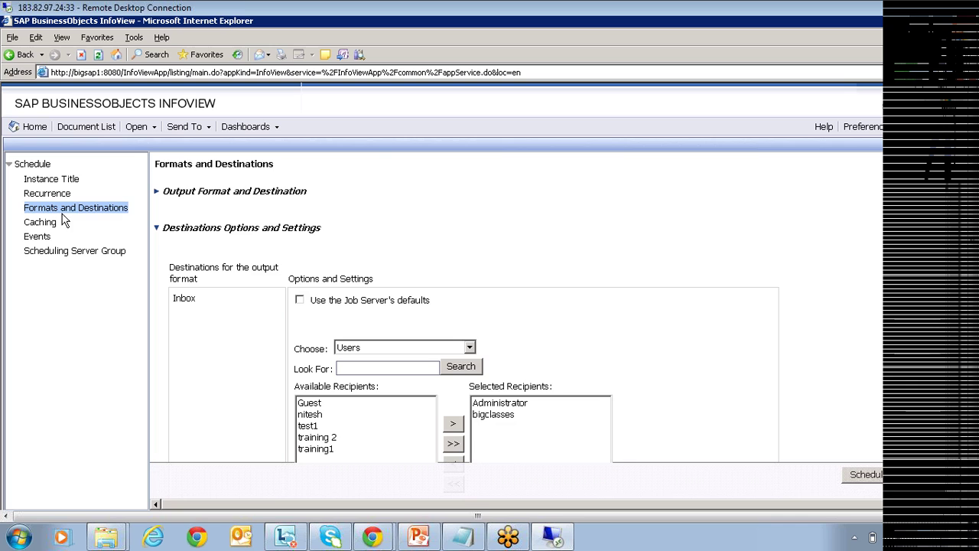
{"action": "left_click", "coordinate": [100, 213]}
Go from the Caching settings to the schedule's Events settings, where File is listed.
{"action": "left_click", "coordinate": [33, 225]}
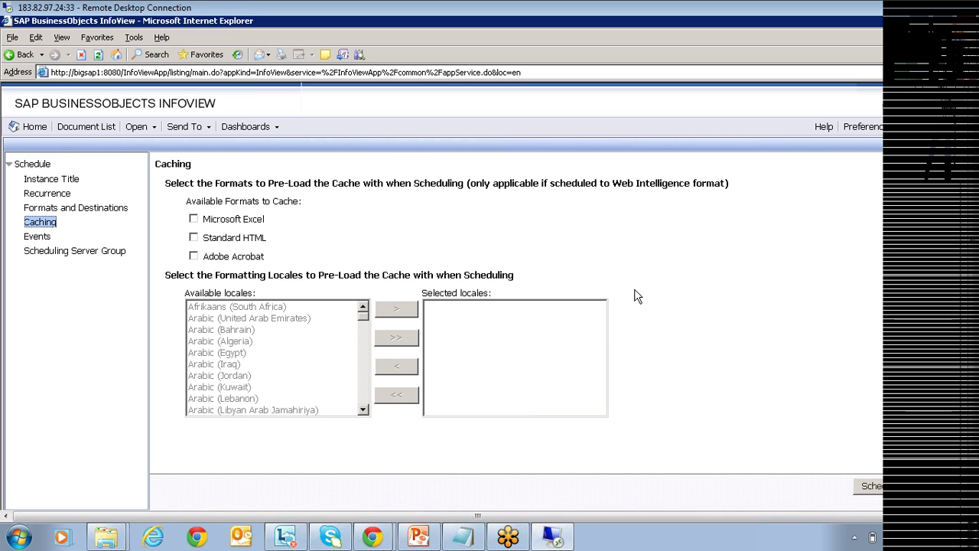
{"action": "left_click", "coordinate": [41, 241]}
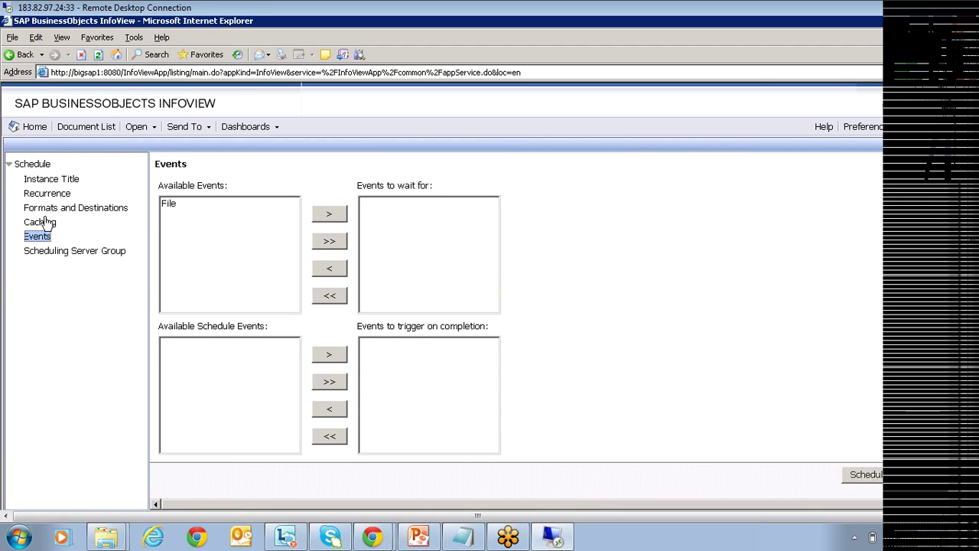
Show the Scheduling Server Group settings, left on the first available server.
{"action": "left_click", "coordinate": [49, 255]}
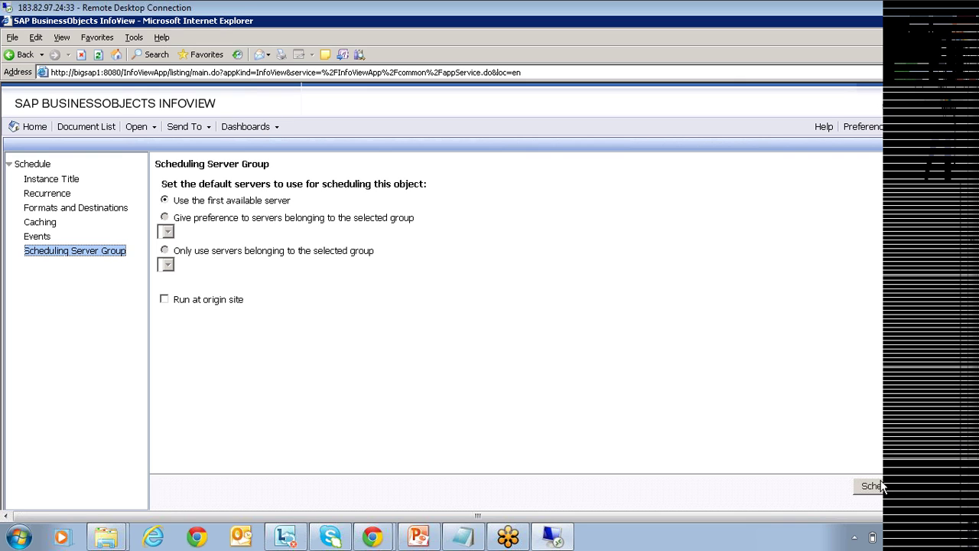
Schedule the report, refresh History until the instance shows Success, then view its 12-page PDF.
{"action": "left_click", "coordinate": [599, 375]}
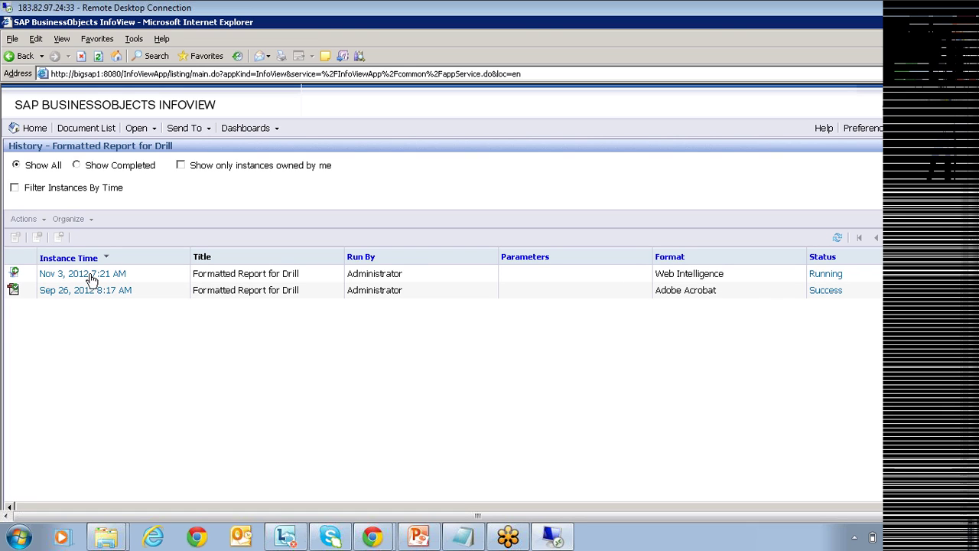
{"action": "left_click", "coordinate": [837, 241]}
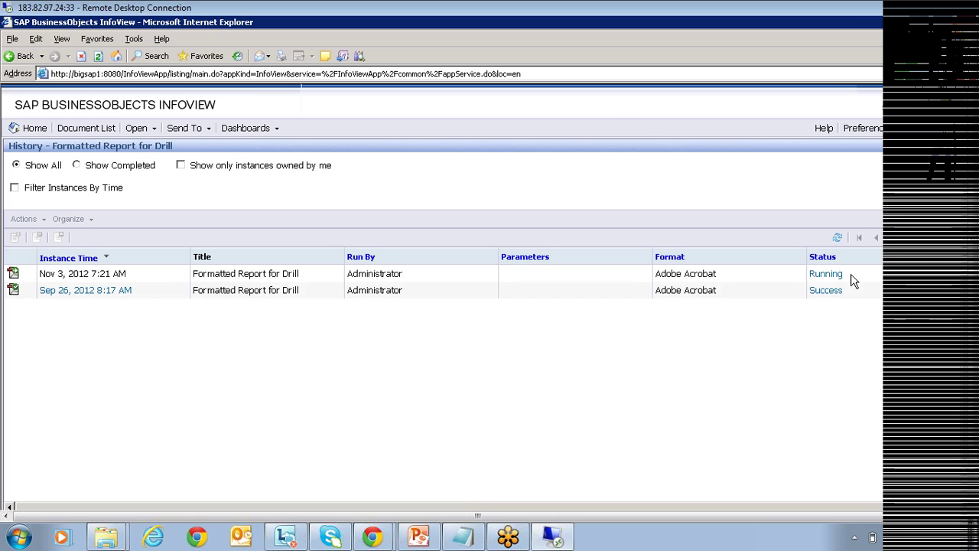
{"action": "left_click", "coordinate": [838, 239]}
{"action": "left_click", "coordinate": [838, 239]}
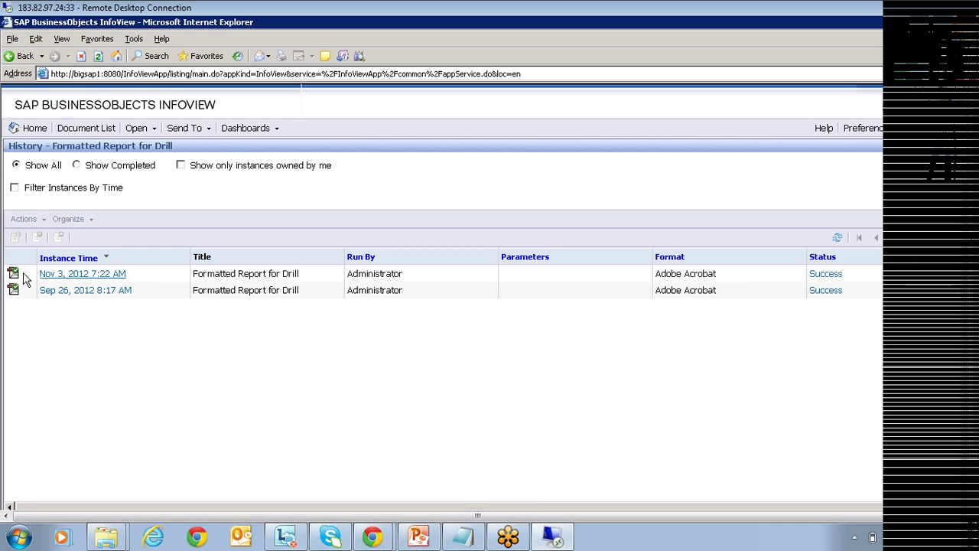
{"action": "left_click", "coordinate": [60, 277]}
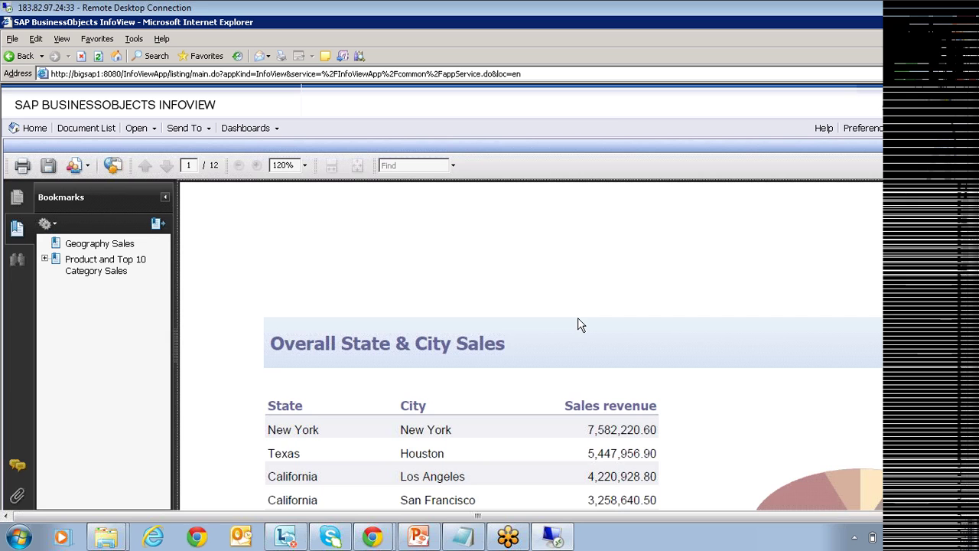
{"action": "scroll", "coordinate": [579, 325], "scroll_direction": "down", "scroll_amount": 1}
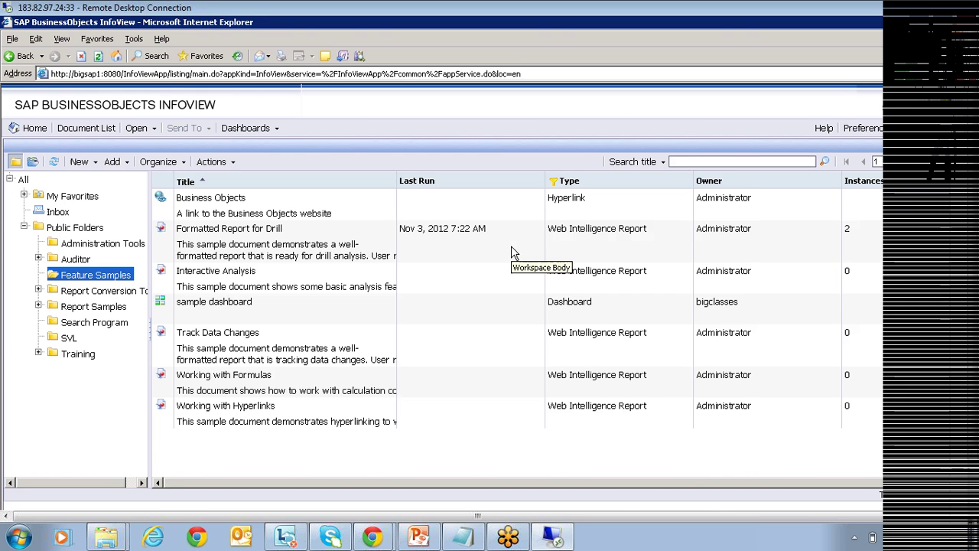
{"action": "left_click", "coordinate": [22, 127]}
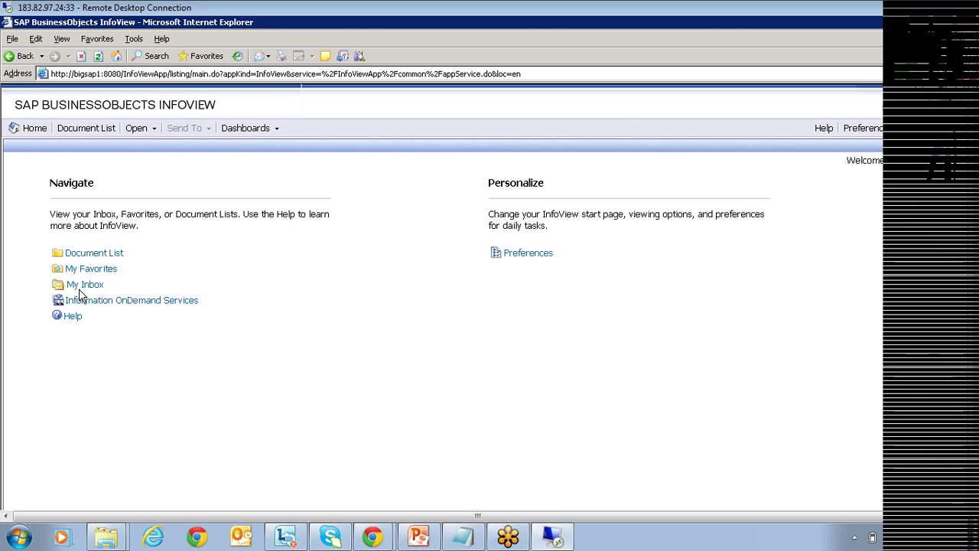
{"action": "left_click", "coordinate": [82, 285]}
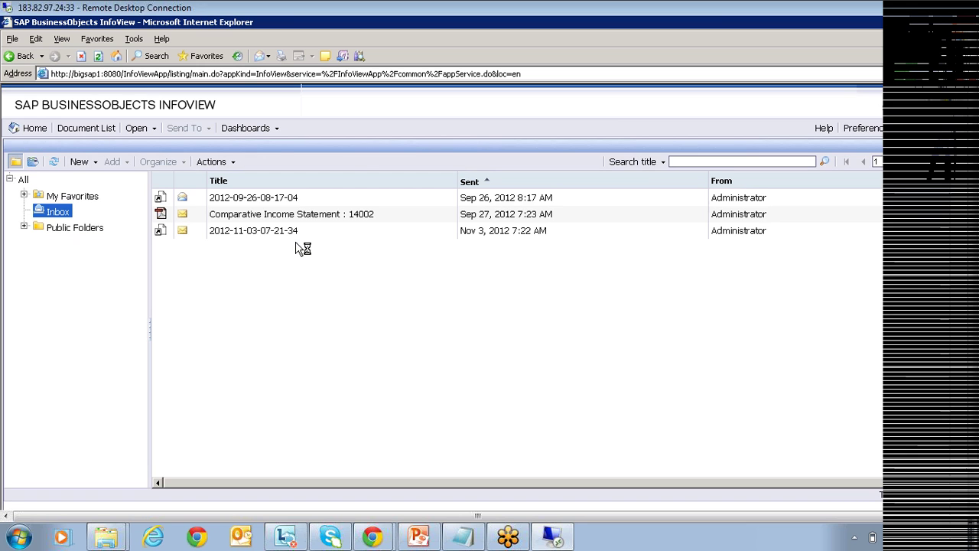
{"action": "left_click", "coordinate": [257, 232]}
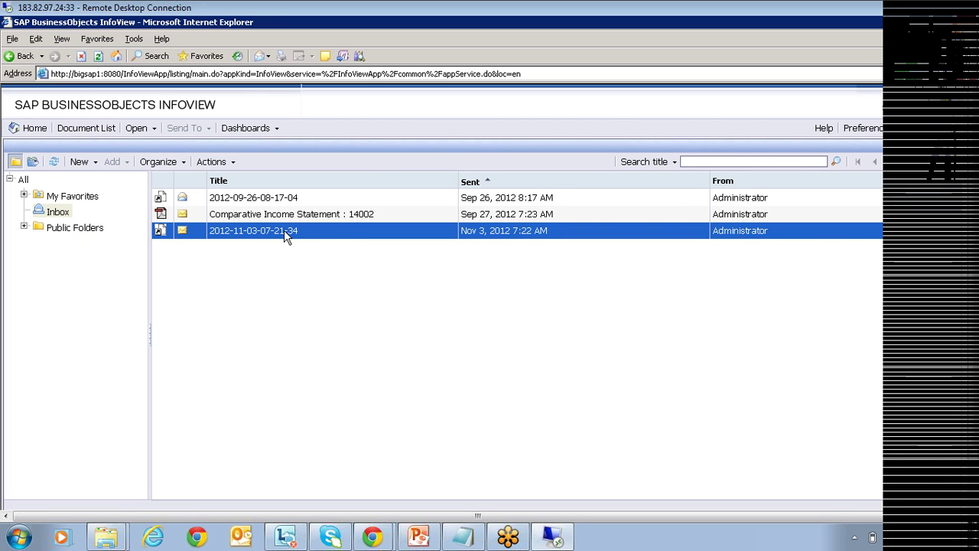
{"action": "double_click", "coordinate": [284, 231]}
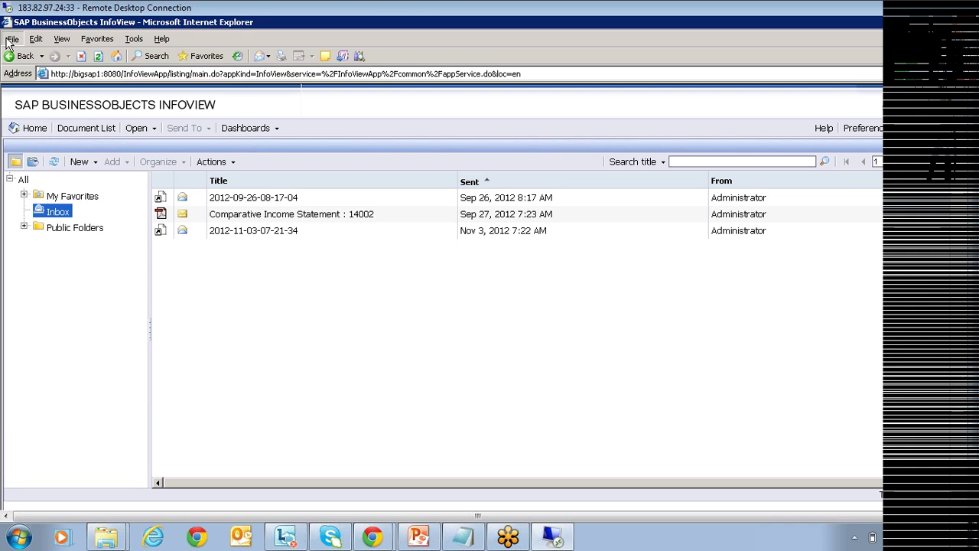
Open a new browser window and load the Central Management Console logon page from Favorites.
{"action": "left_click", "coordinate": [12, 38]}
{"action": "mouse_move", "coordinate": [31, 55]}
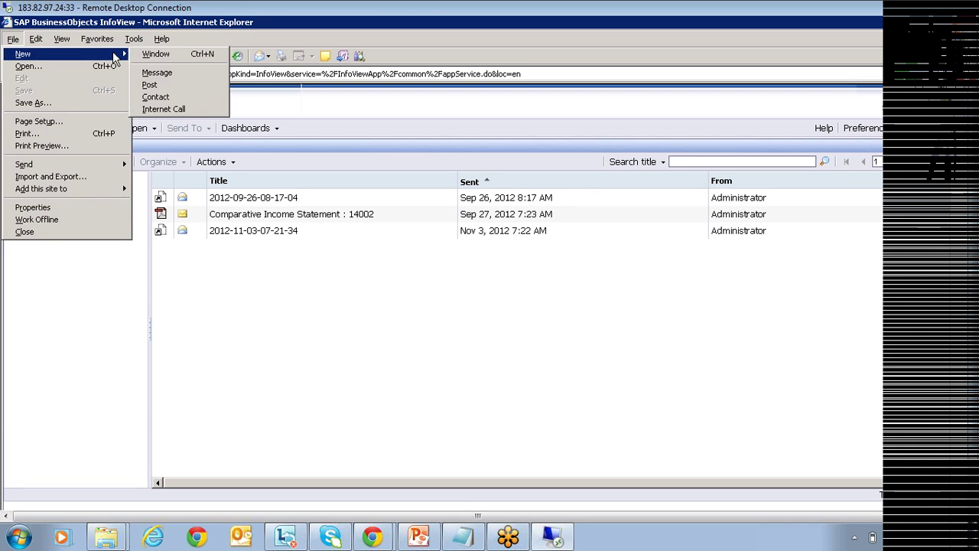
{"action": "left_click", "coordinate": [164, 55]}
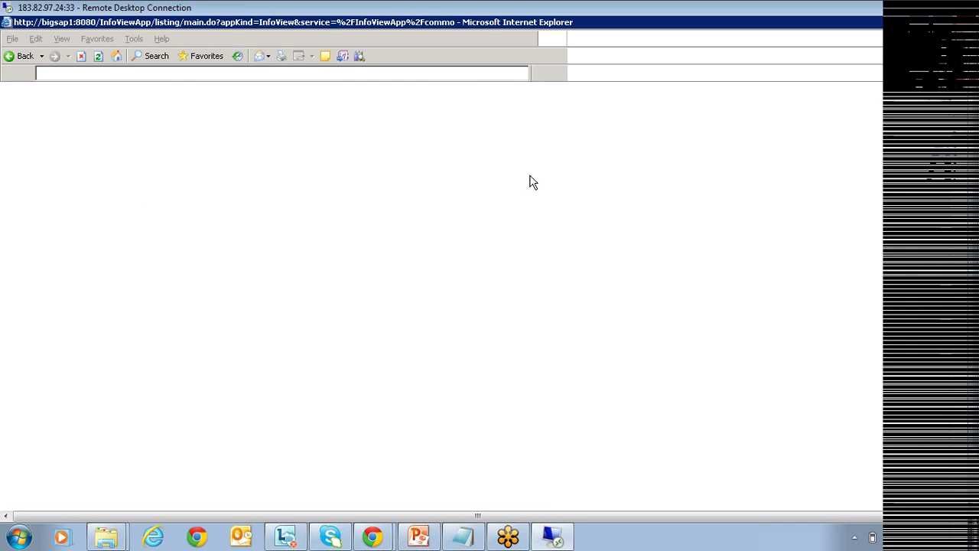
{"action": "left_click", "coordinate": [96, 40]}
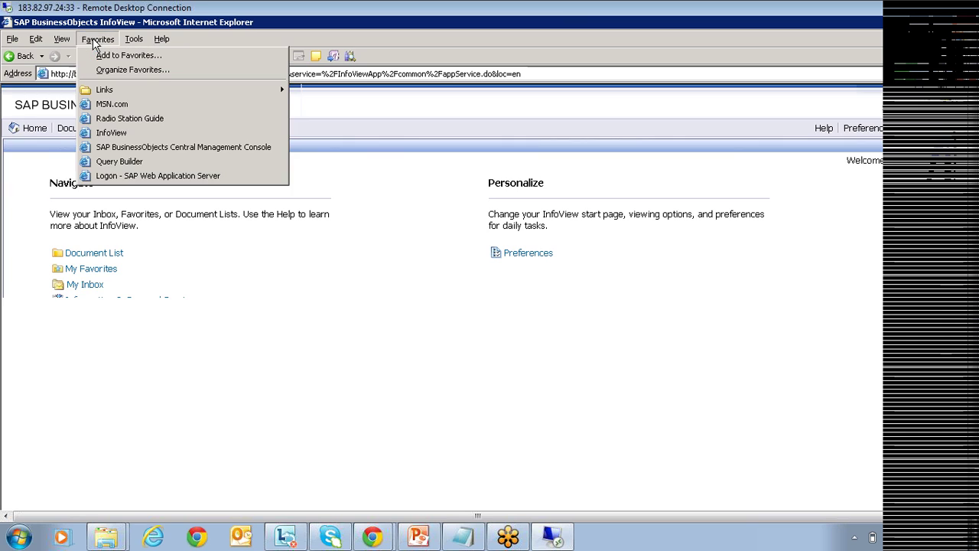
{"action": "left_click", "coordinate": [169, 147]}
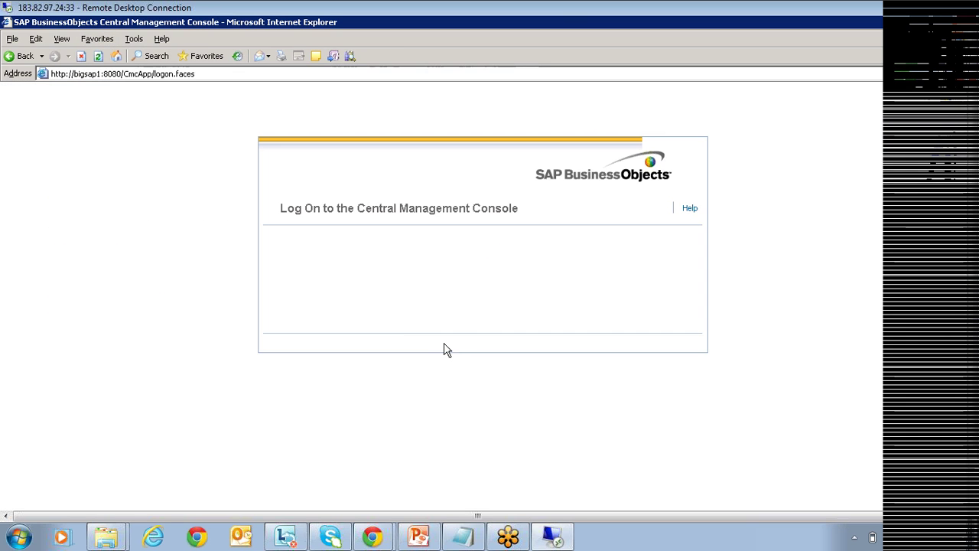
Log on with the account password and go to the Events area.
{"action": "left_click", "coordinate": [486, 381]}
{"action": "type", "text": "password1"}
{"action": "key", "text": "Return"}
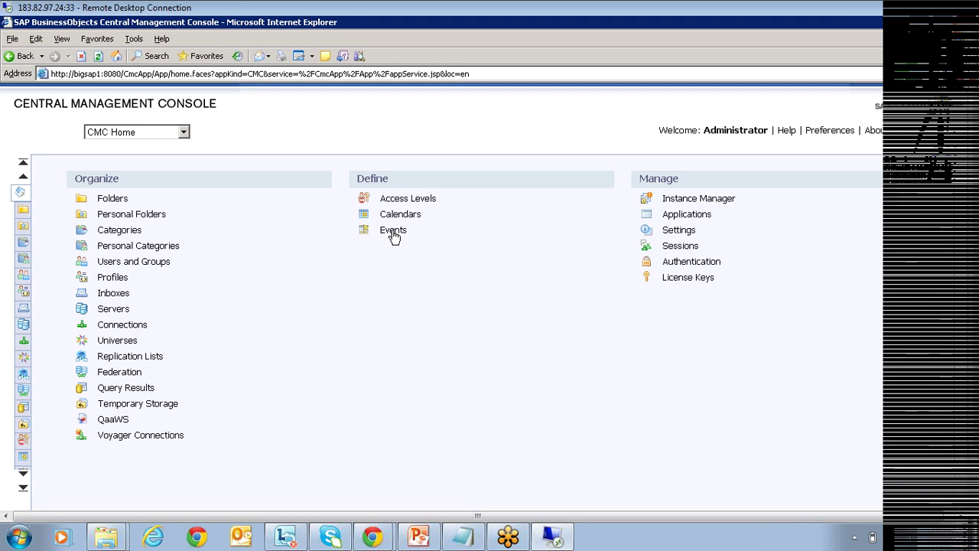
{"action": "left_click", "coordinate": [393, 230]}
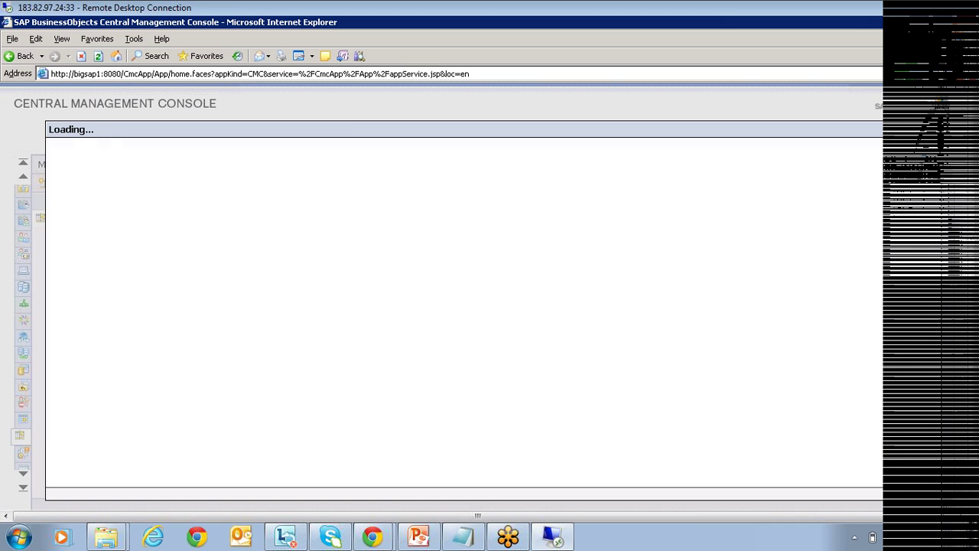
Set the new event's Type to File and move into the File Name field.
{"action": "left_click", "coordinate": [176, 158]}
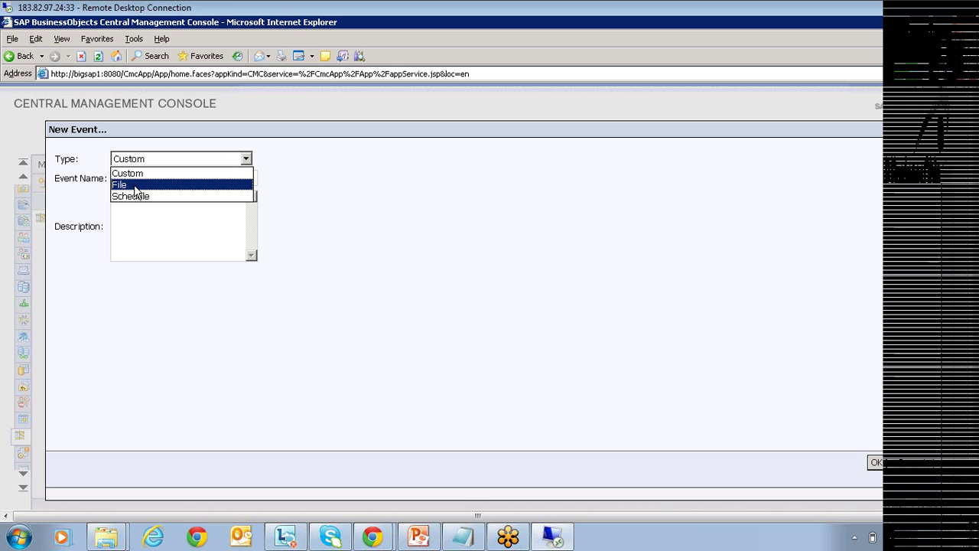
{"action": "left_click", "coordinate": [137, 186]}
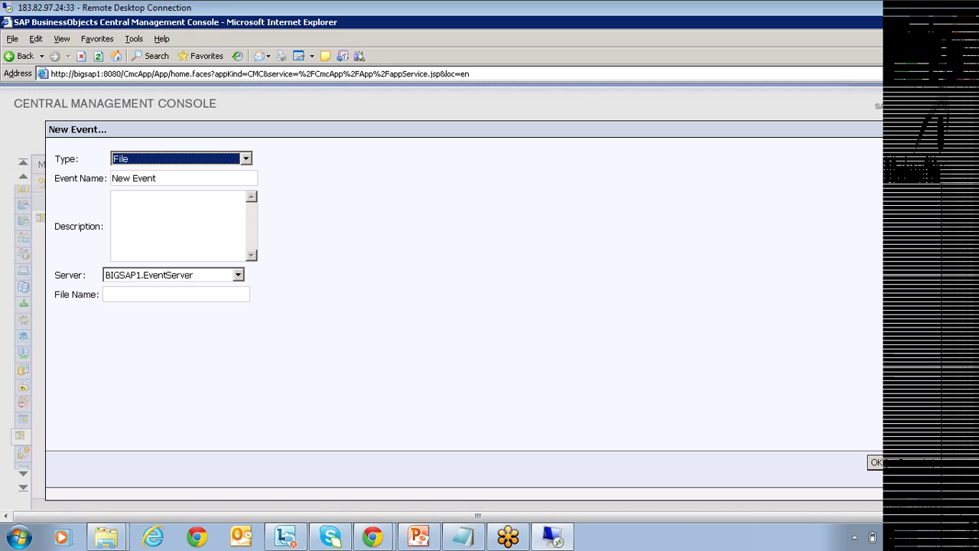
{"action": "left_click", "coordinate": [176, 295]}
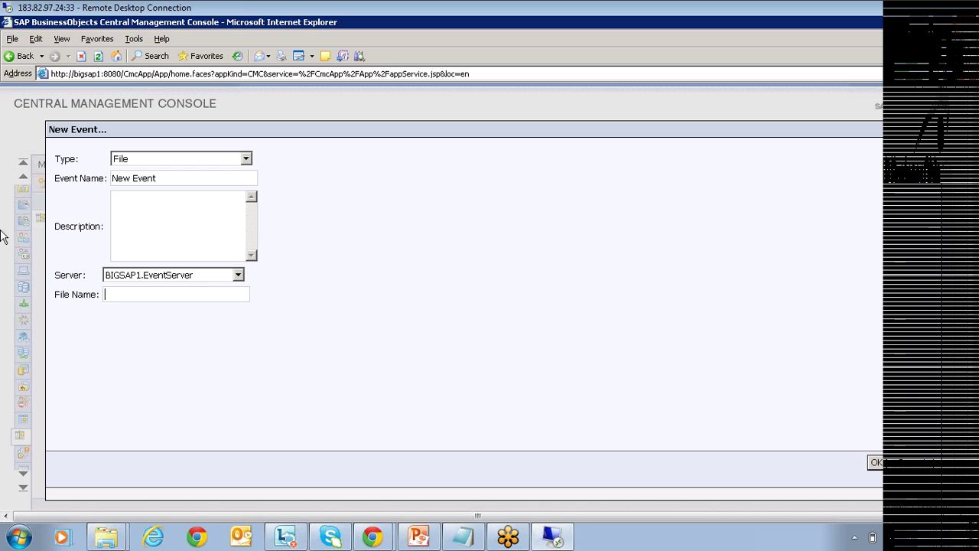
Change the New Event Type dropdown from File to Schedule.
{"action": "left_click", "coordinate": [140, 164]}
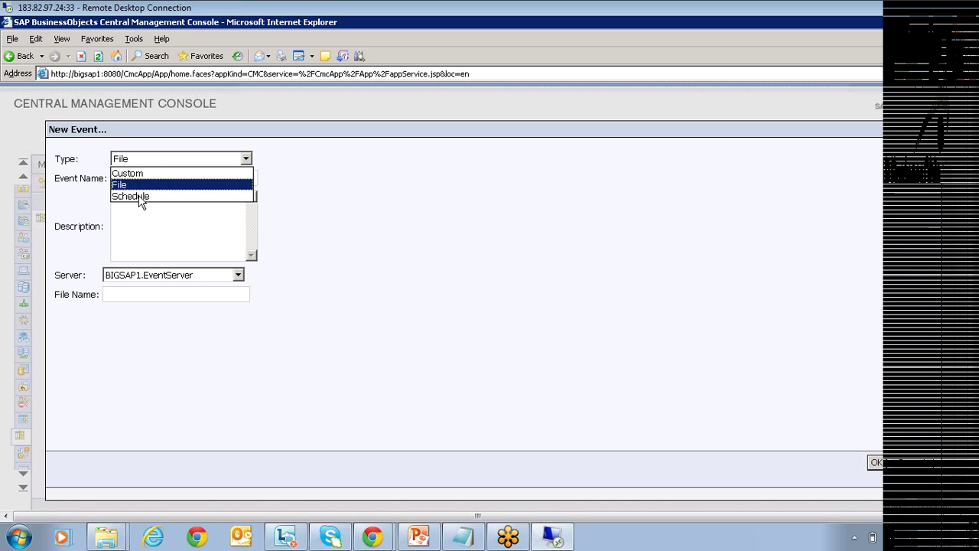
{"action": "left_click", "coordinate": [141, 198]}
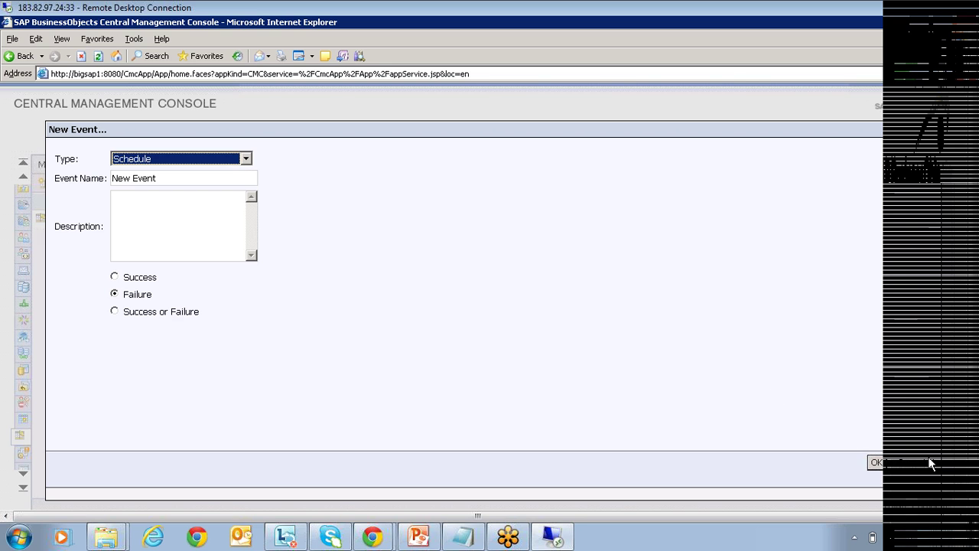
Close the new event, confirm the File event watches C:\test.txt, and return to InfoView.
{"action": "left_click", "coordinate": [875, 462]}
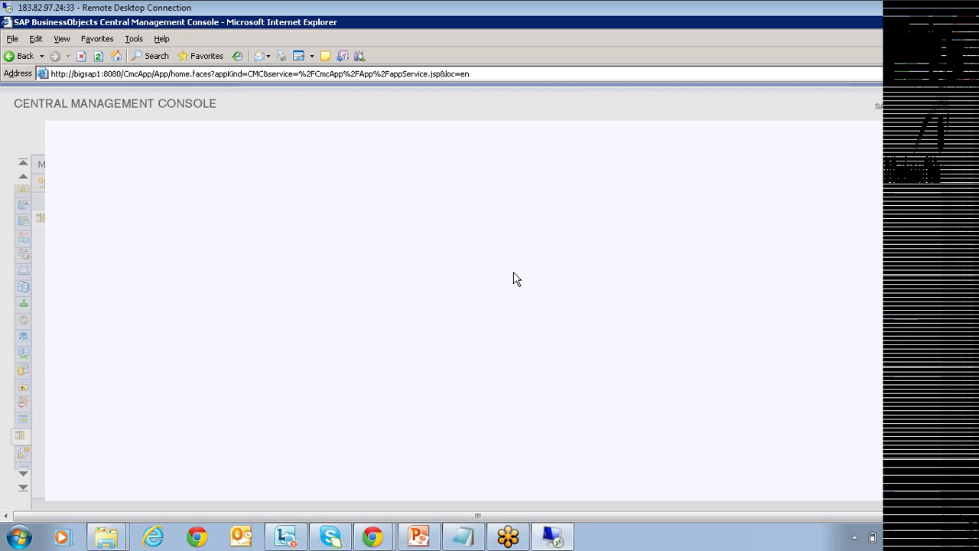
{"action": "double_click", "coordinate": [64, 223]}
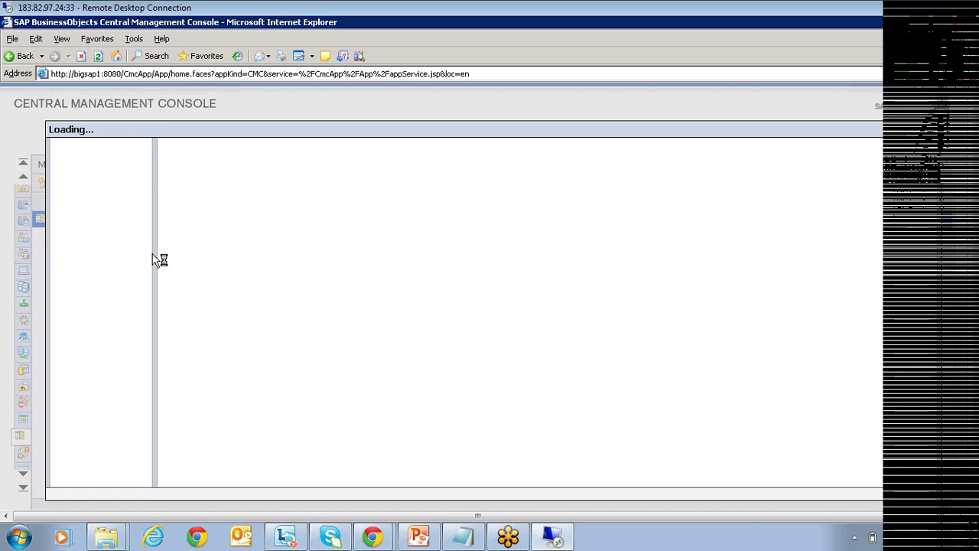
{"action": "left_click", "coordinate": [103, 181]}
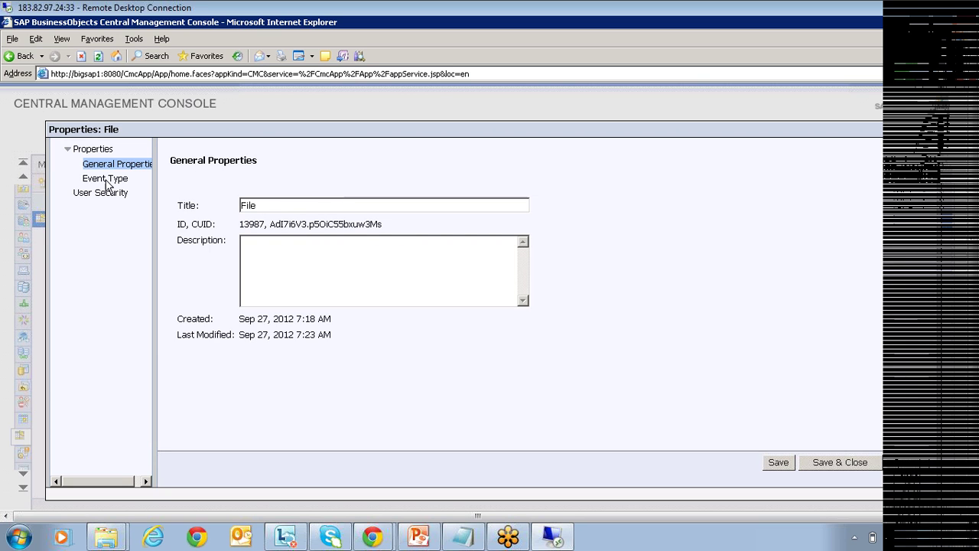
{"action": "left_click", "coordinate": [226, 239]}
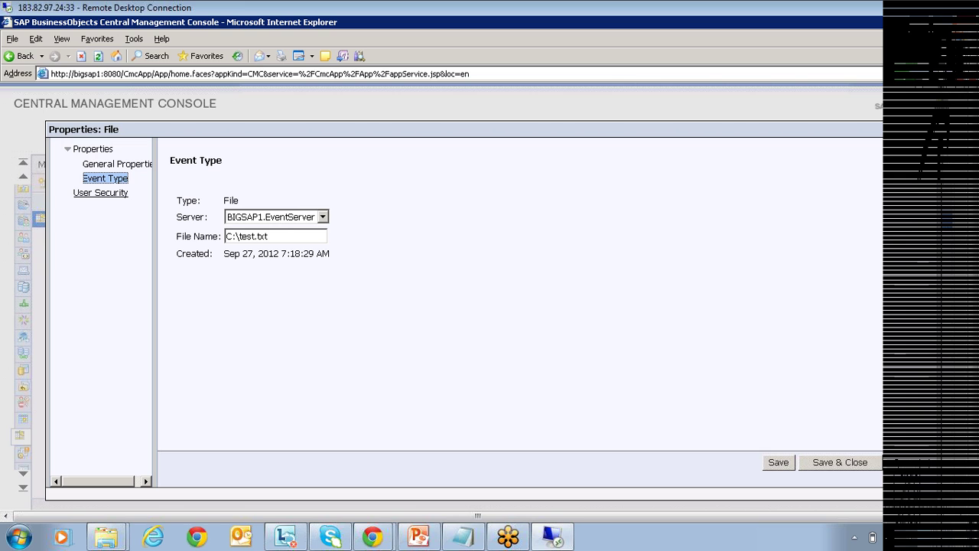
{"action": "double_click", "coordinate": [252, 236]}
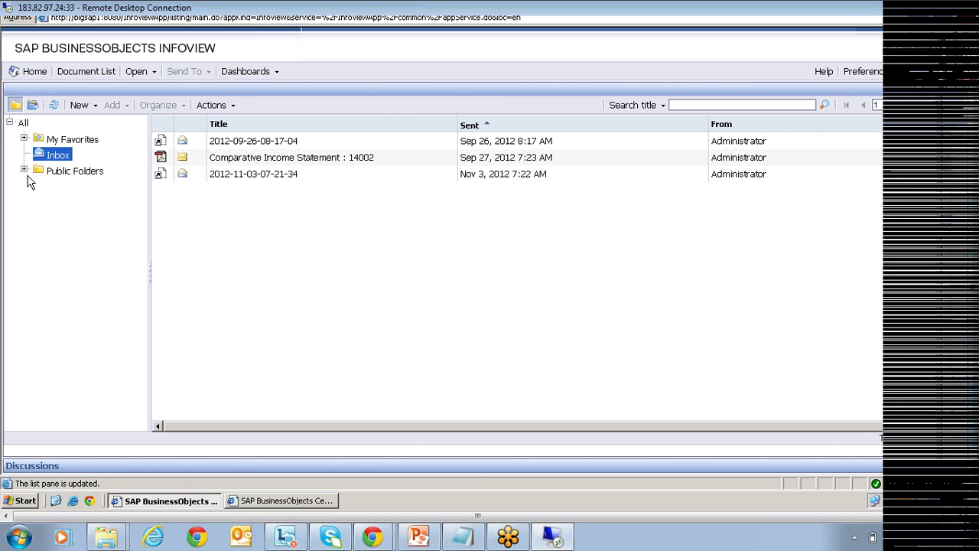
{"action": "left_click", "coordinate": [24, 171]}
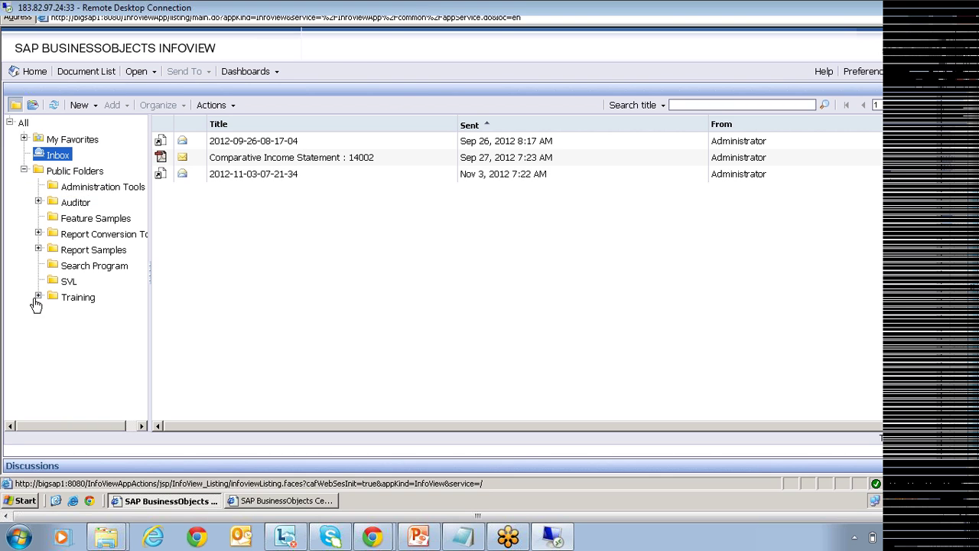
Open Feature Samples under Public Folders, then minimize the browser to reveal the desktop.
{"action": "left_click", "coordinate": [75, 218]}
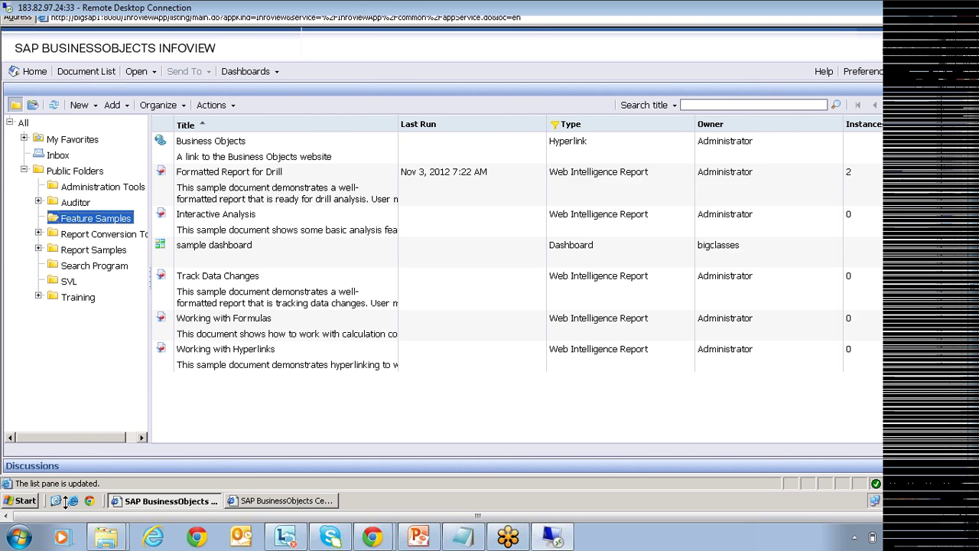
{"action": "left_click", "coordinate": [58, 501]}
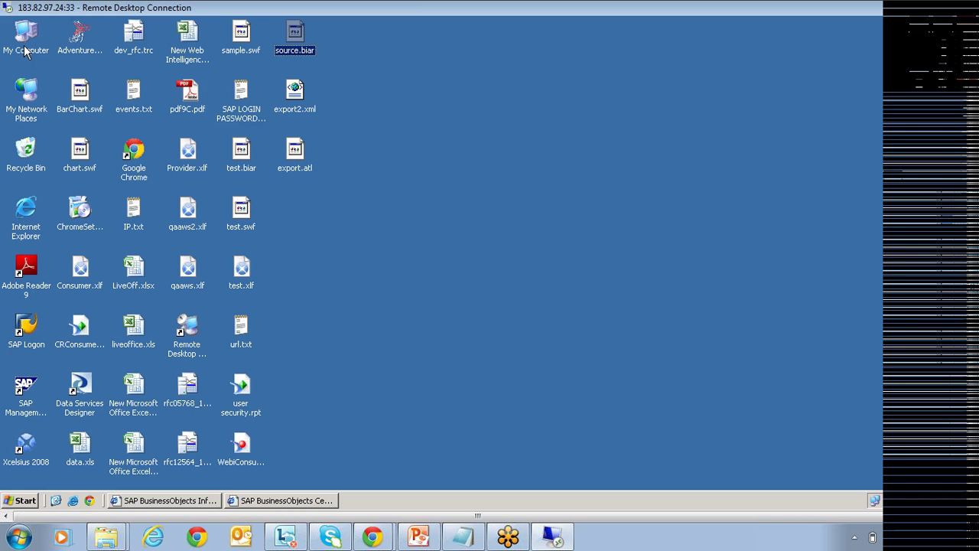
Move test.txt from the C: drive onto the desktop and switch back to InfoView.
{"action": "double_click", "coordinate": [26, 51]}
{"action": "left_click_drag", "start_coordinate": [208, 372], "coordinate": [827, 236]}
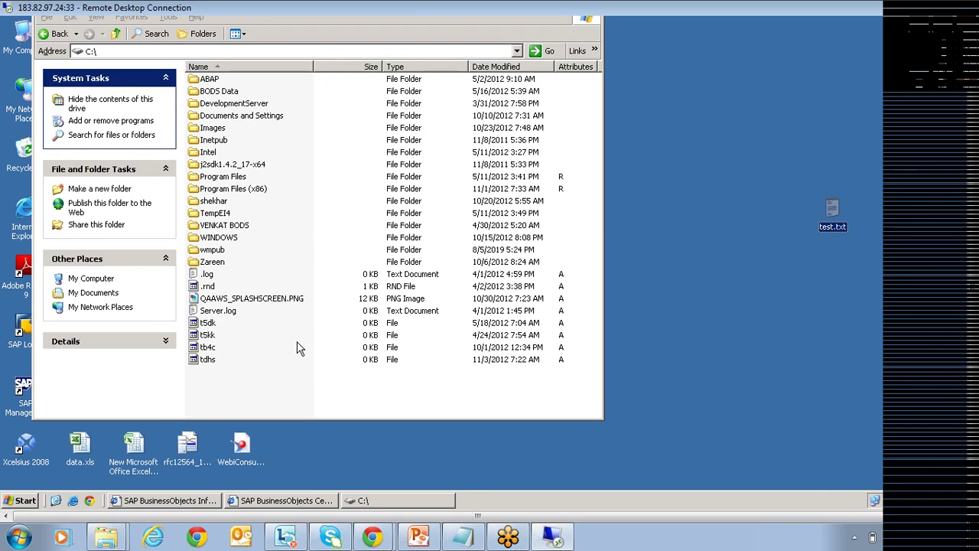
{"action": "left_click", "coordinate": [244, 501]}
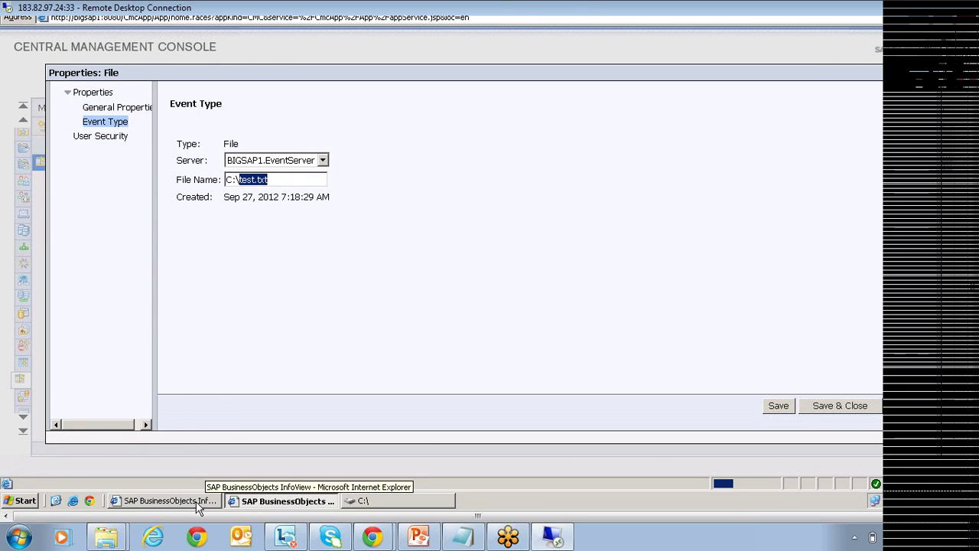
{"action": "left_click", "coordinate": [196, 501]}
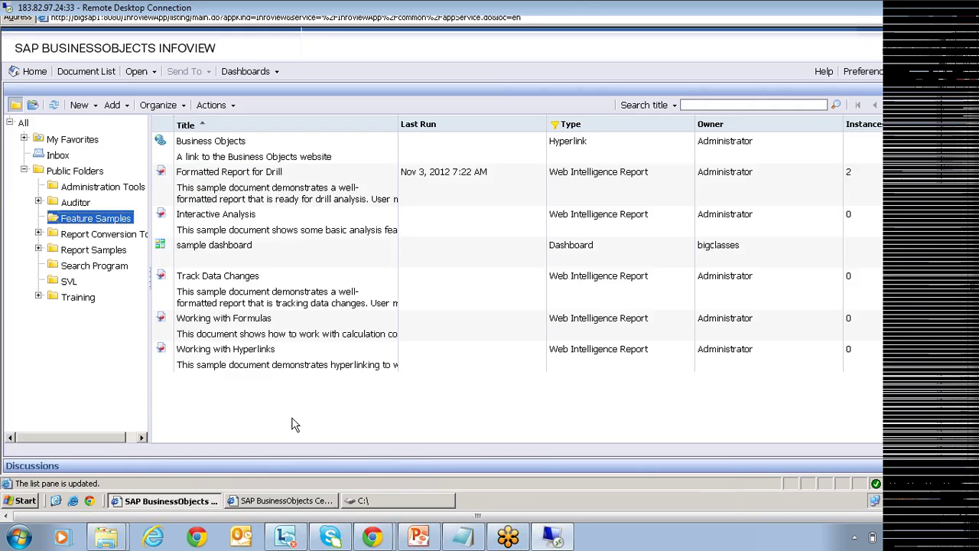
Start scheduling Formatted Report for Drill with Inbox destination and Adobe Acrobat PDF output.
{"action": "right_click", "coordinate": [217, 178]}
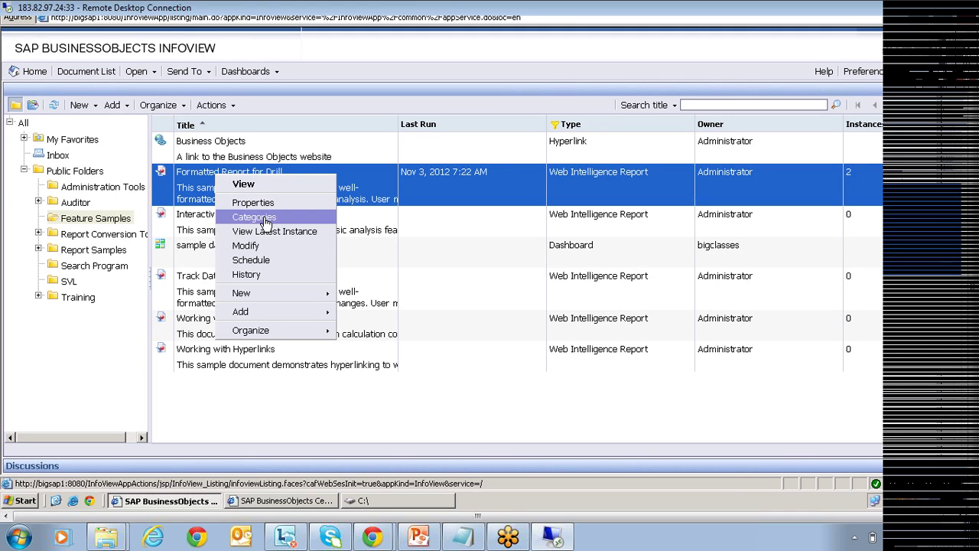
{"action": "left_click", "coordinate": [250, 260]}
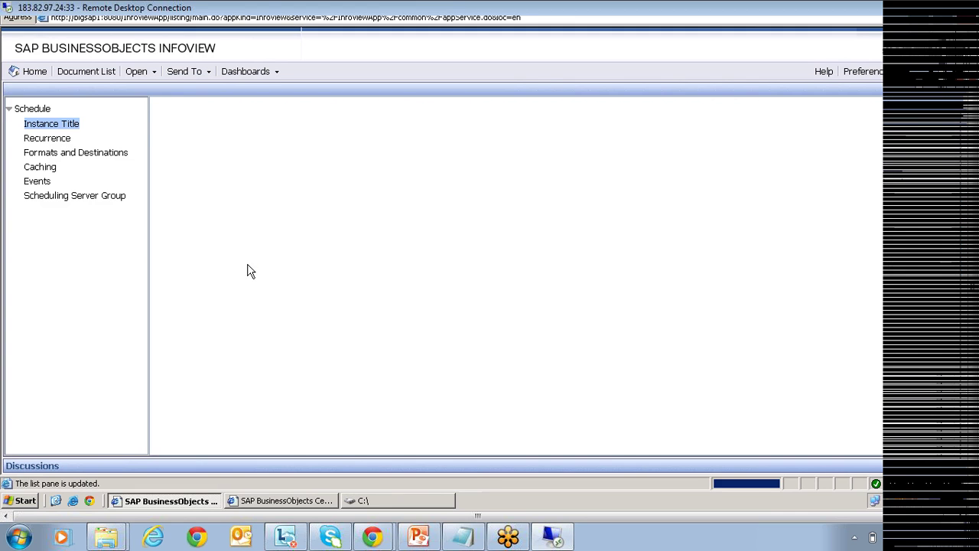
{"action": "left_click", "coordinate": [60, 139]}
{"action": "left_click", "coordinate": [107, 155]}
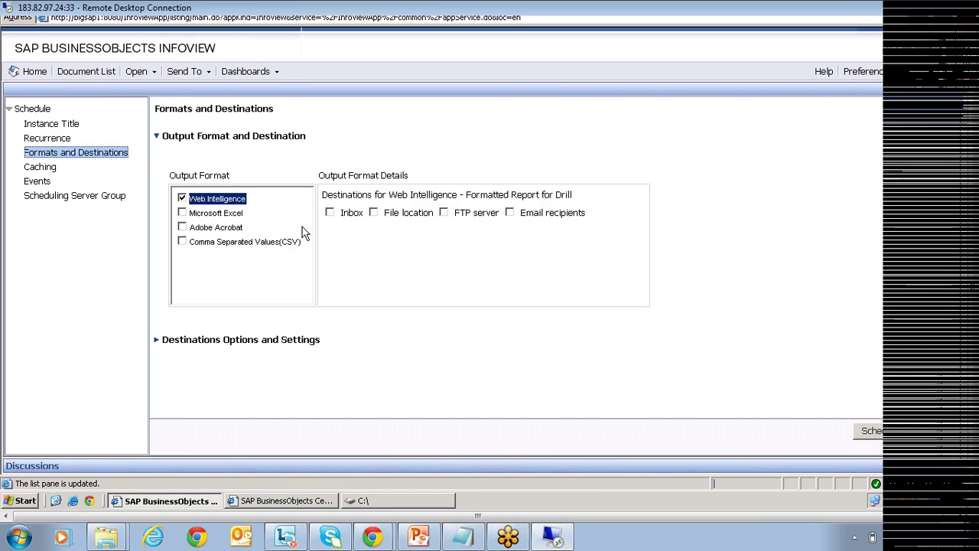
{"action": "left_click", "coordinate": [330, 212]}
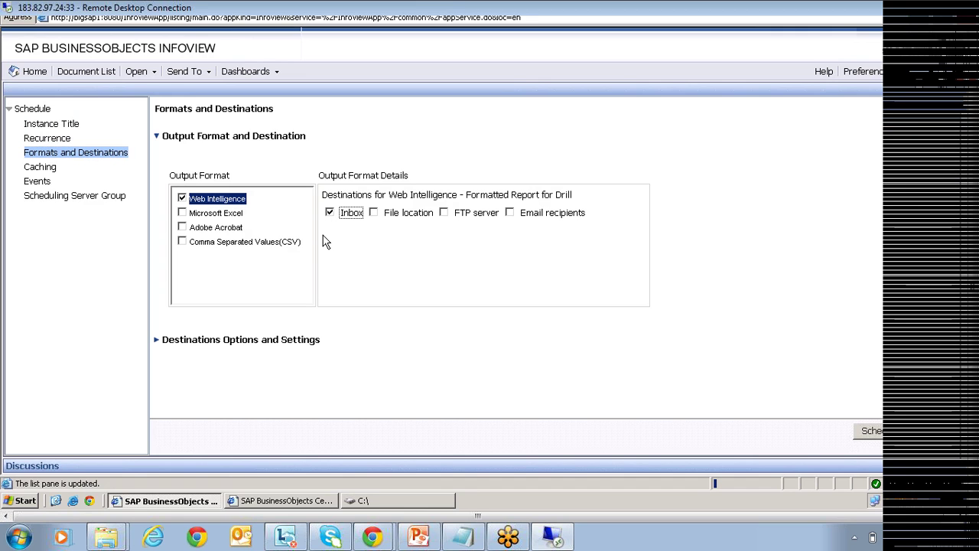
{"action": "left_click", "coordinate": [182, 228]}
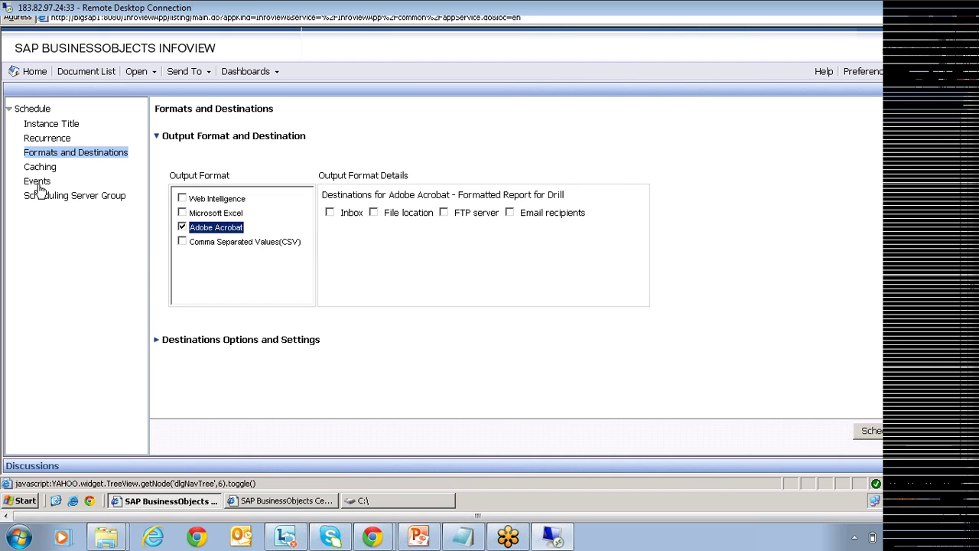
Make the schedule wait for the File event and submit it.
{"action": "left_click", "coordinate": [38, 184]}
{"action": "left_click", "coordinate": [170, 150]}
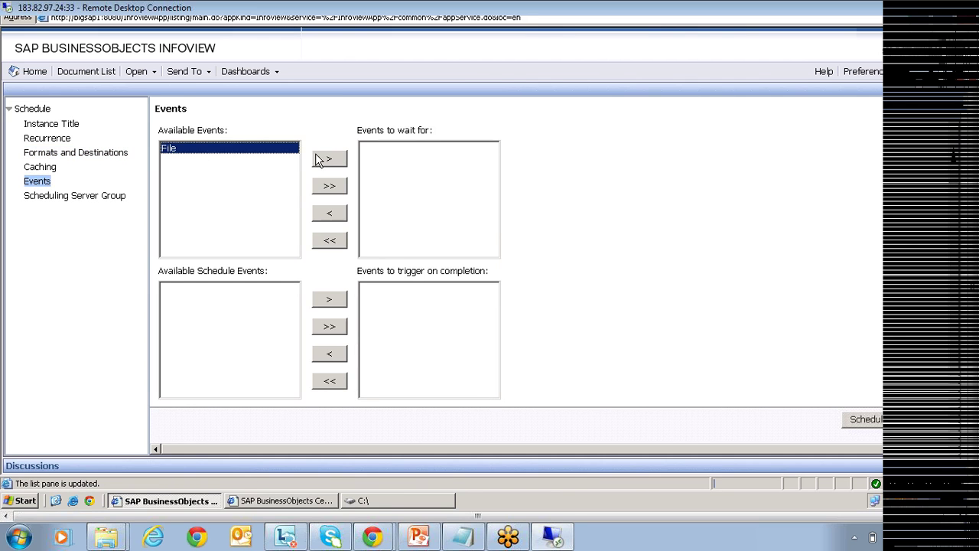
{"action": "left_click", "coordinate": [329, 162]}
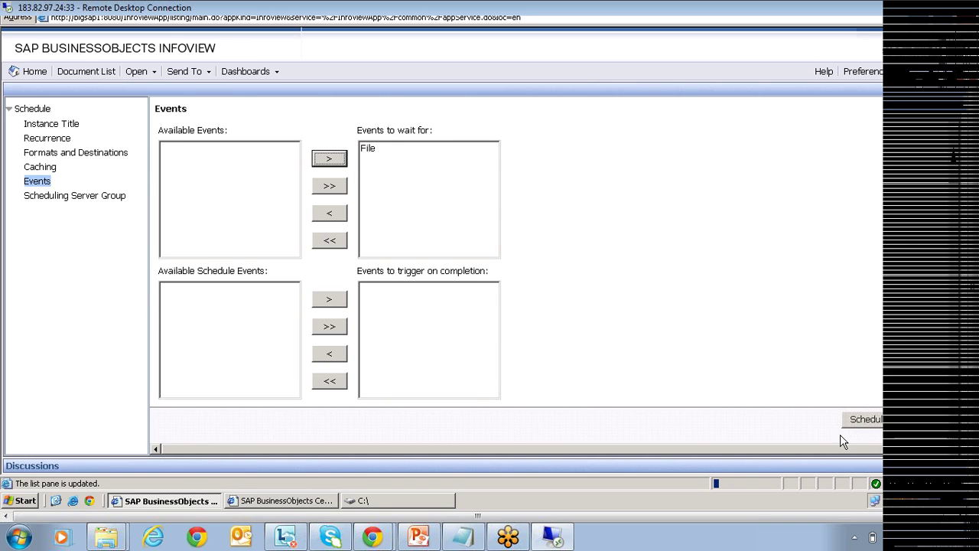
{"action": "left_click", "coordinate": [866, 420]}
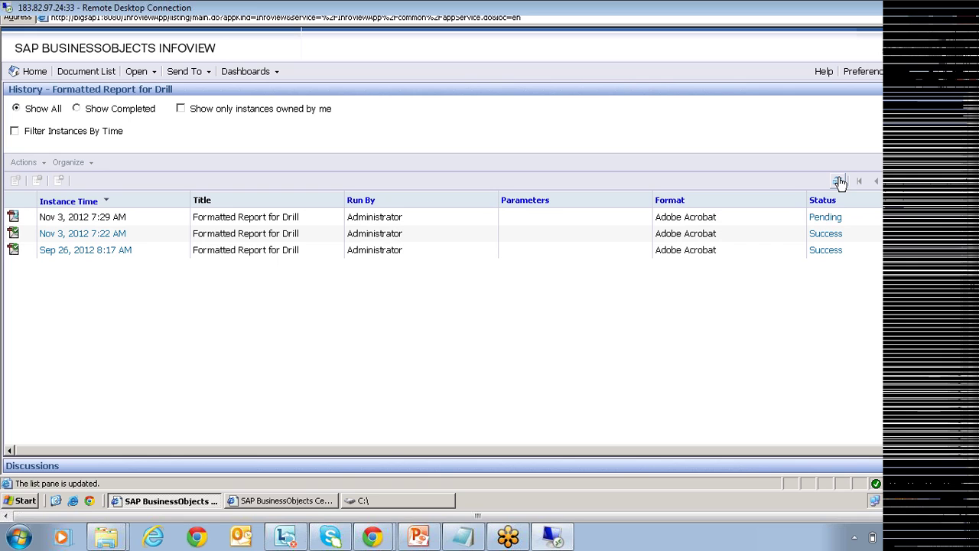
{"action": "left_click", "coordinate": [840, 182]}
{"action": "left_click", "coordinate": [841, 184]}
{"action": "left_click", "coordinate": [840, 190]}
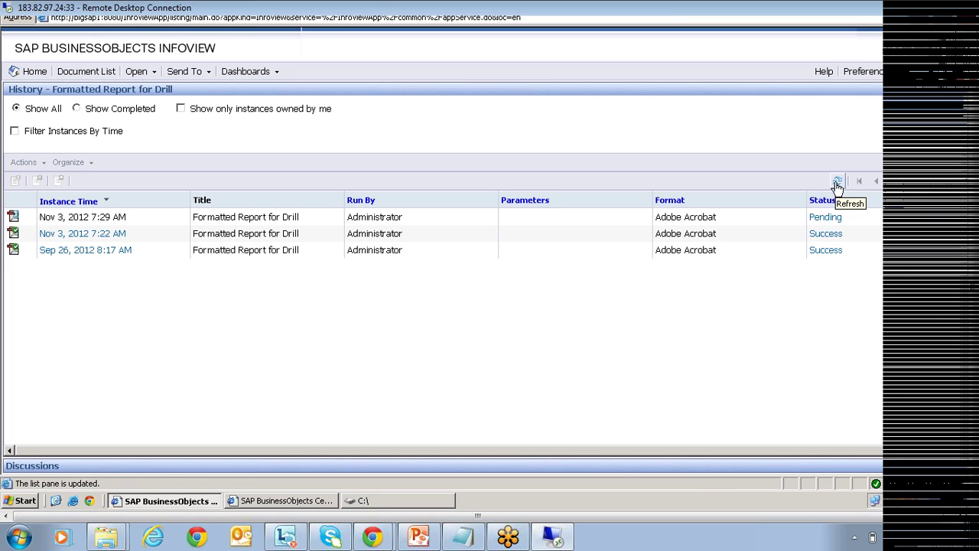
{"action": "left_click", "coordinate": [837, 185]}
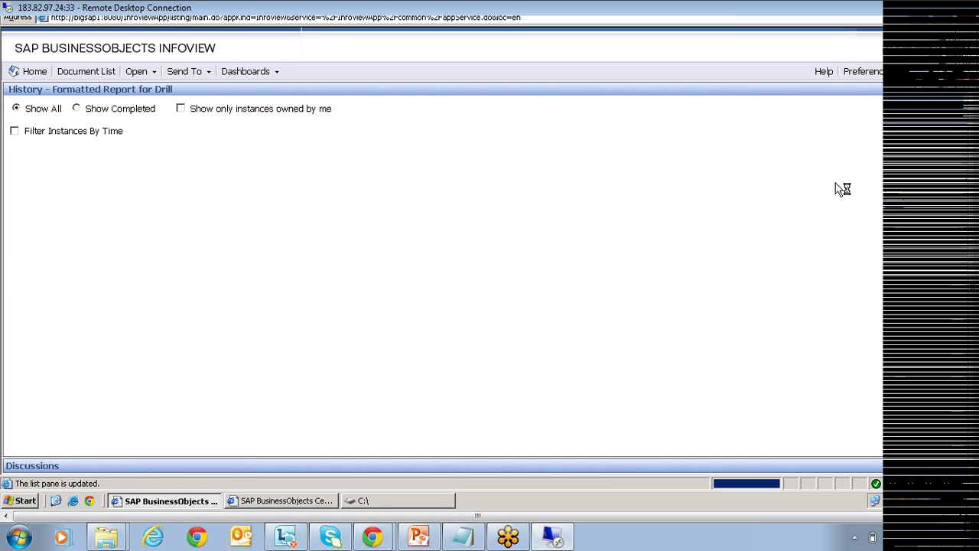
{"action": "left_click", "coordinate": [838, 185]}
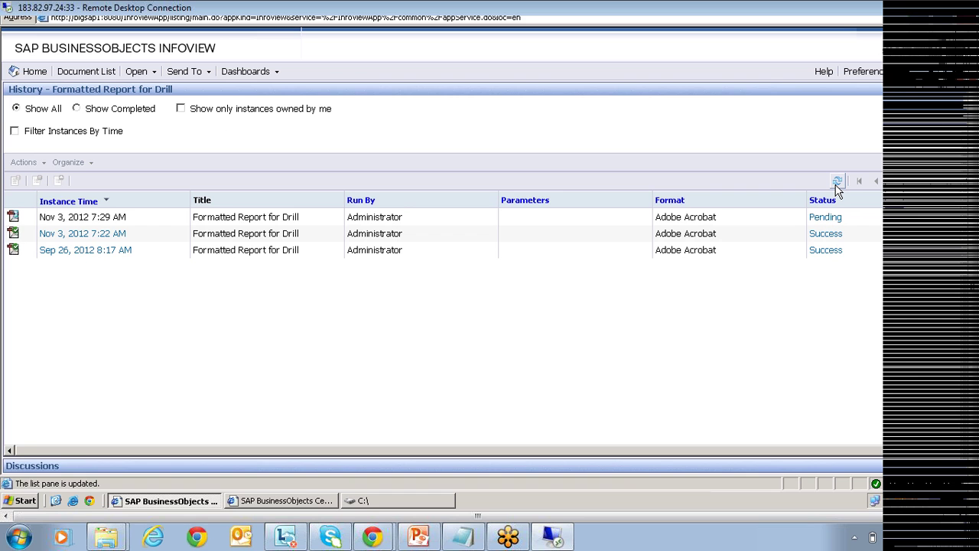
{"action": "left_click", "coordinate": [837, 186]}
{"action": "left_click", "coordinate": [837, 185]}
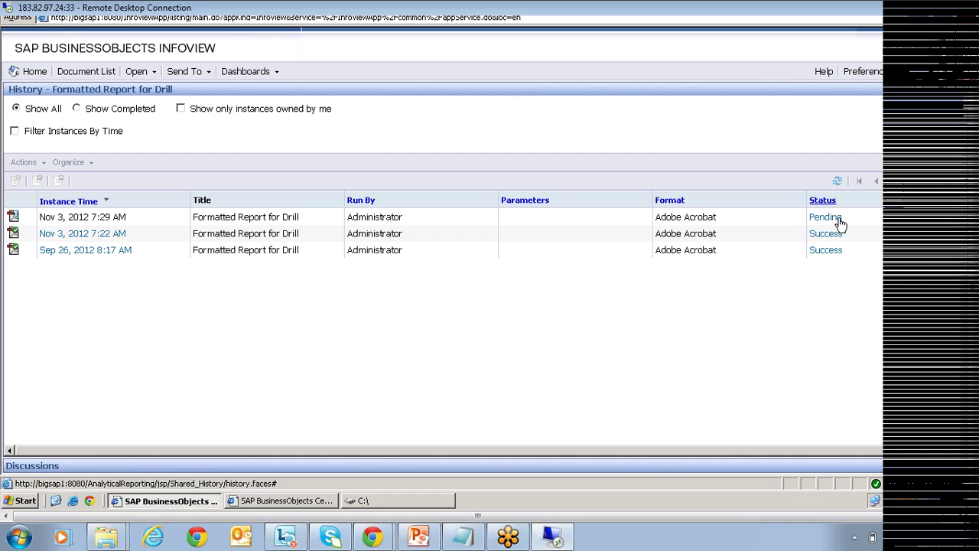
{"action": "left_click", "coordinate": [836, 185]}
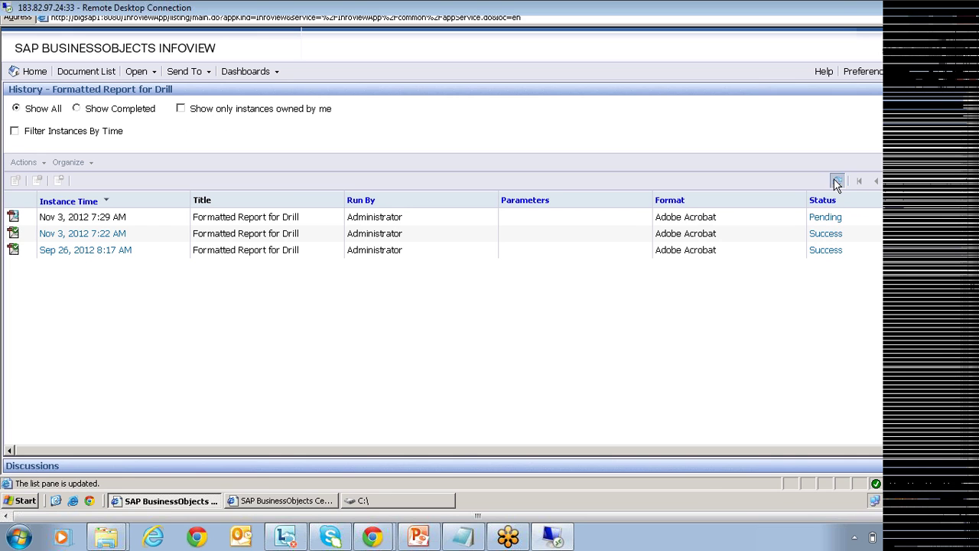
{"action": "left_click", "coordinate": [837, 184]}
{"action": "left_click", "coordinate": [837, 186]}
{"action": "left_click", "coordinate": [838, 186]}
{"action": "left_click", "coordinate": [838, 185]}
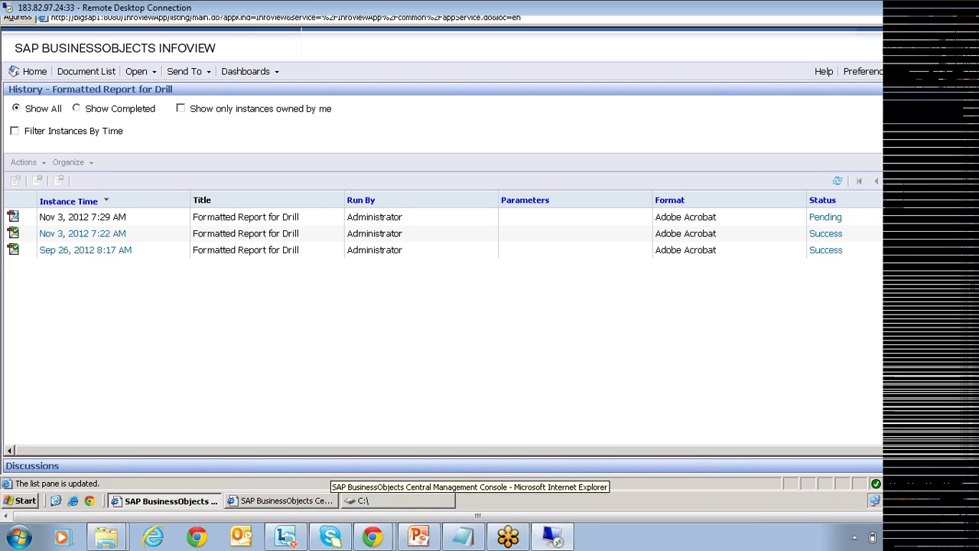
{"action": "left_click", "coordinate": [164, 500]}
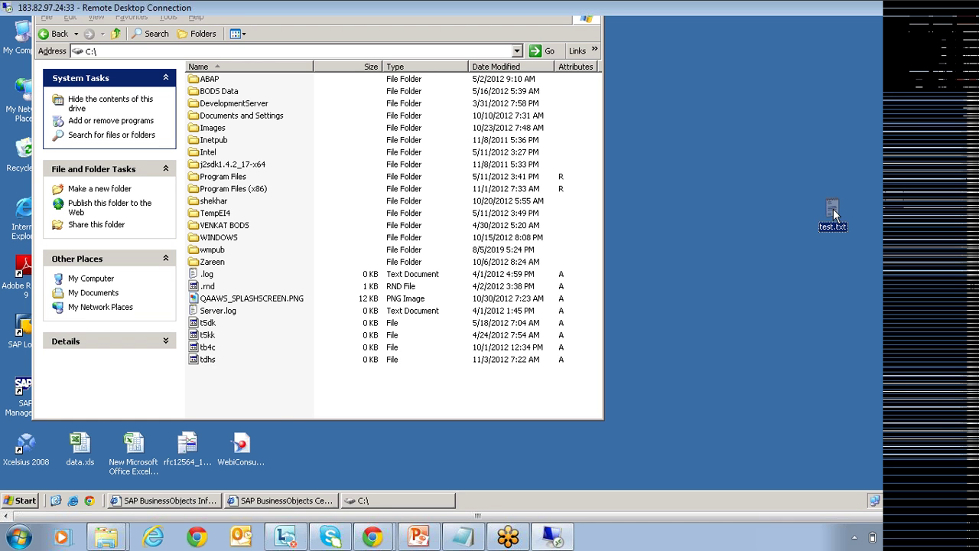
Move test.txt from the desktop back into C:\ and return to InfoView.
{"action": "left_click_drag", "start_coordinate": [834, 217], "coordinate": [242, 398]}
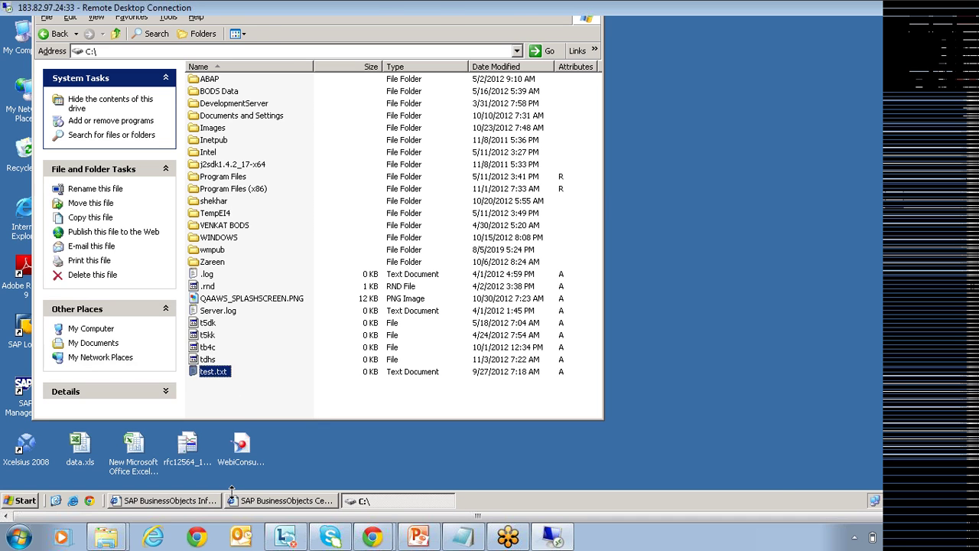
{"action": "left_click", "coordinate": [169, 501]}
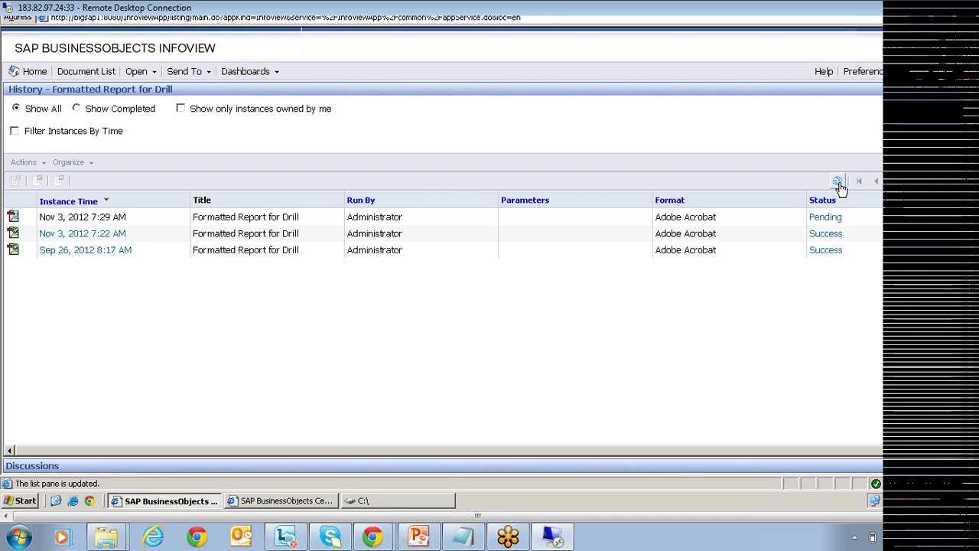
{"action": "left_click", "coordinate": [840, 184]}
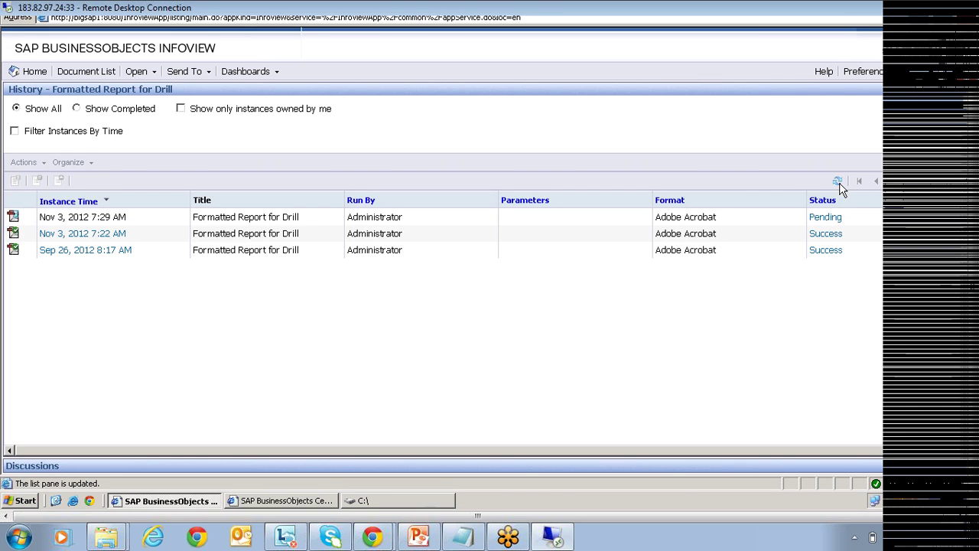
{"action": "left_click", "coordinate": [839, 184]}
{"action": "left_click", "coordinate": [839, 185]}
{"action": "left_click", "coordinate": [840, 185]}
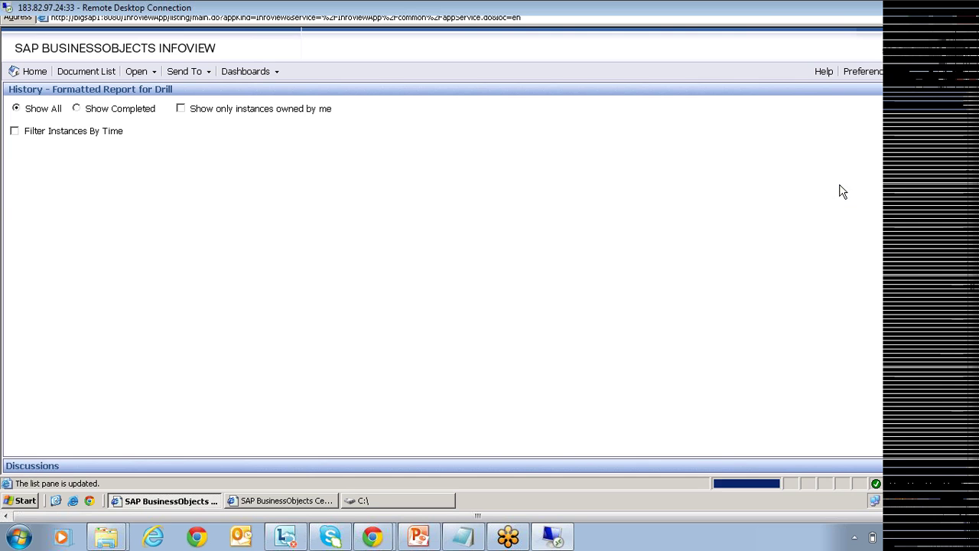
{"action": "left_click", "coordinate": [839, 184]}
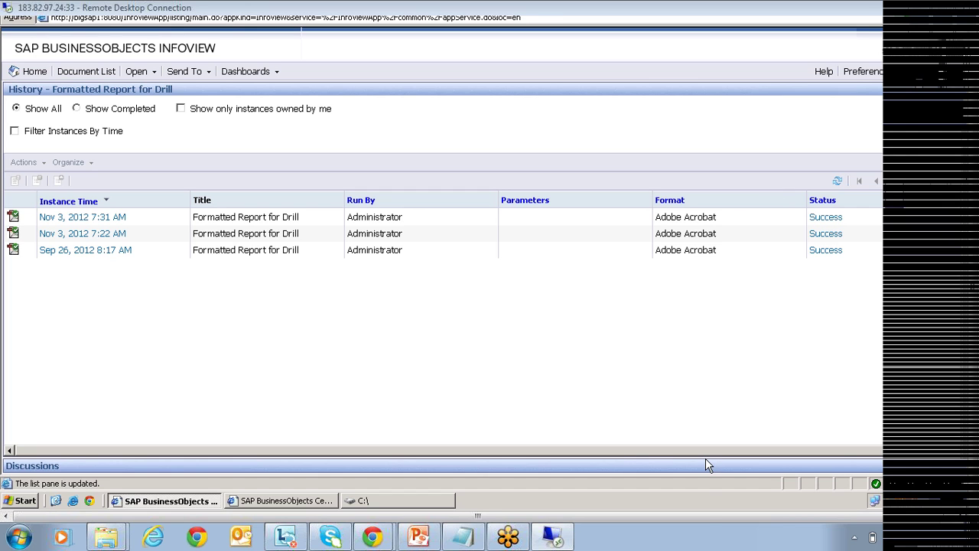
Return to Feature Samples, where Formatted Report for Drill shows its 7:31 AM run and 3 instances.
{"action": "left_click", "coordinate": [707, 515]}
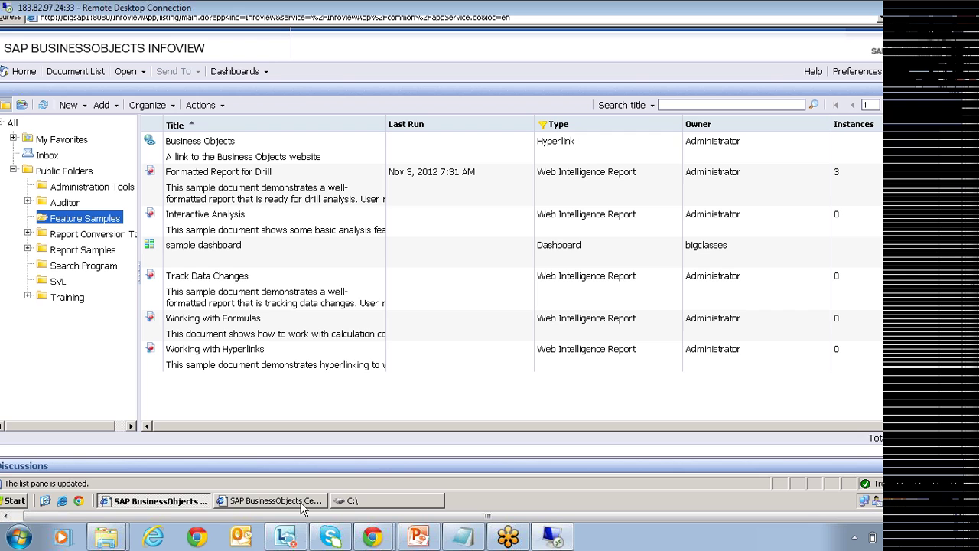
In the CMC, close the File event properties and open the Calendars list showing 'test'.
{"action": "left_click", "coordinate": [303, 505]}
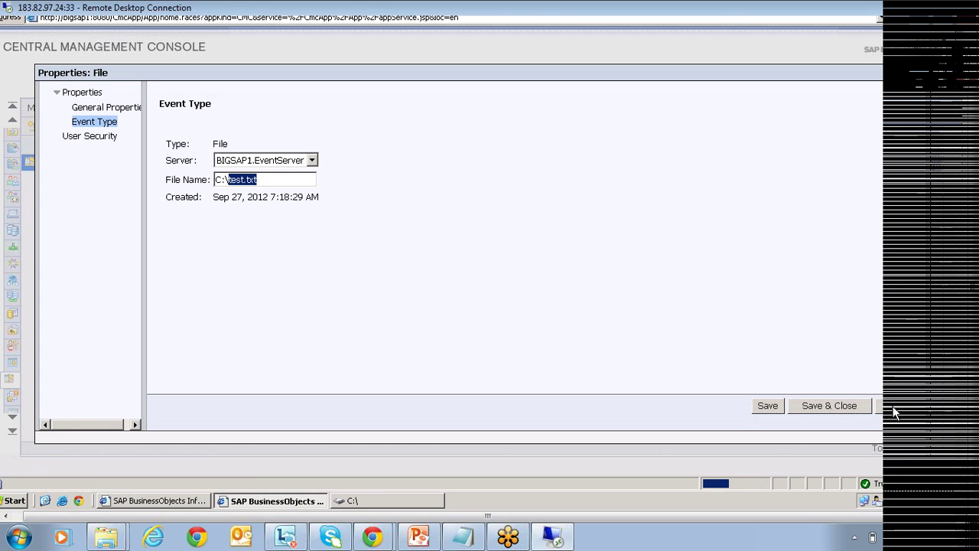
{"action": "left_click", "coordinate": [888, 407]}
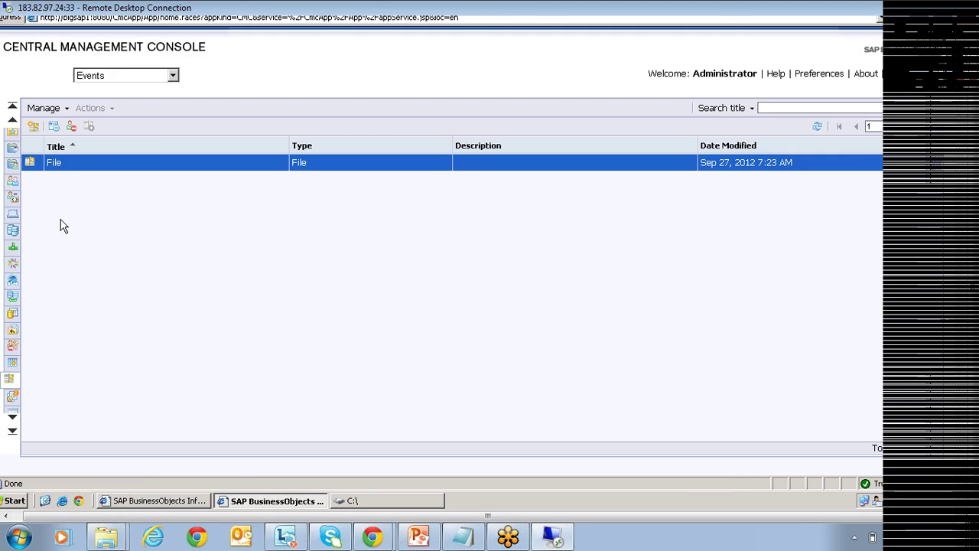
{"action": "left_click", "coordinate": [12, 120]}
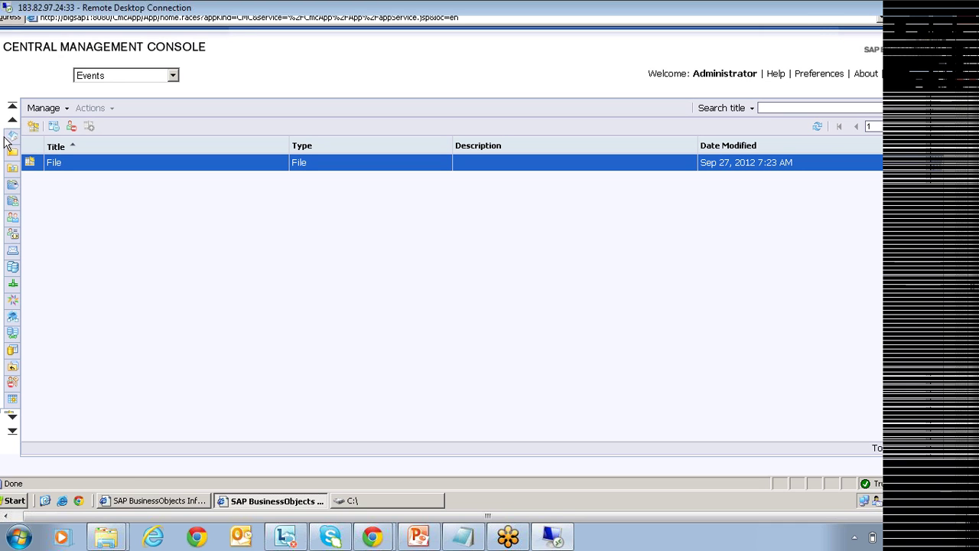
{"action": "left_click", "coordinate": [11, 138]}
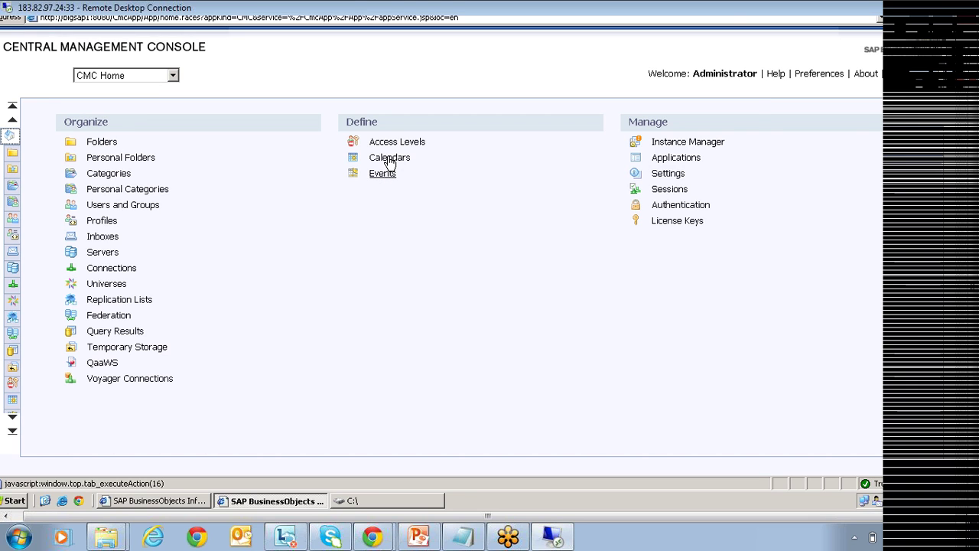
{"action": "left_click", "coordinate": [389, 159]}
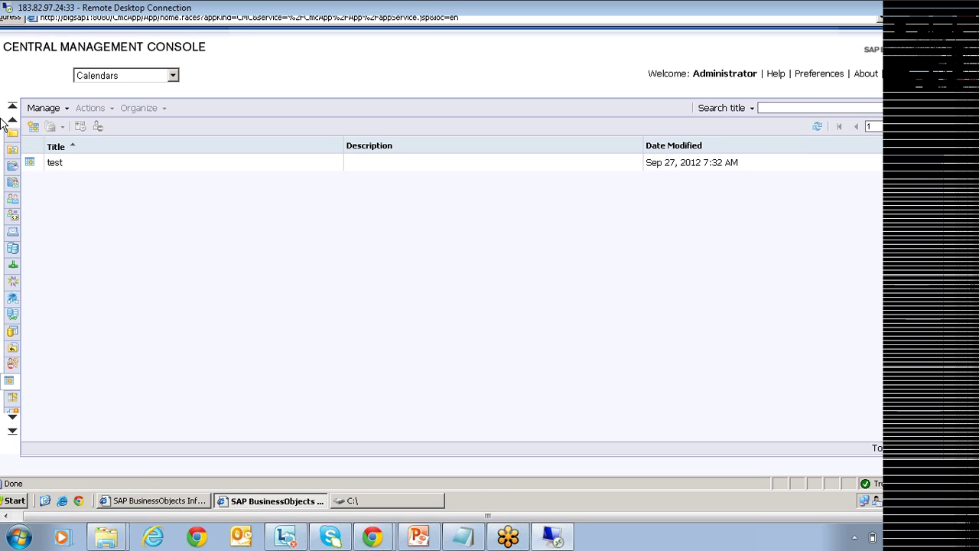
Add run days March 23 and April 16, 18, 22, 2013 to the 'test' calendar and save.
{"action": "double_click", "coordinate": [42, 168]}
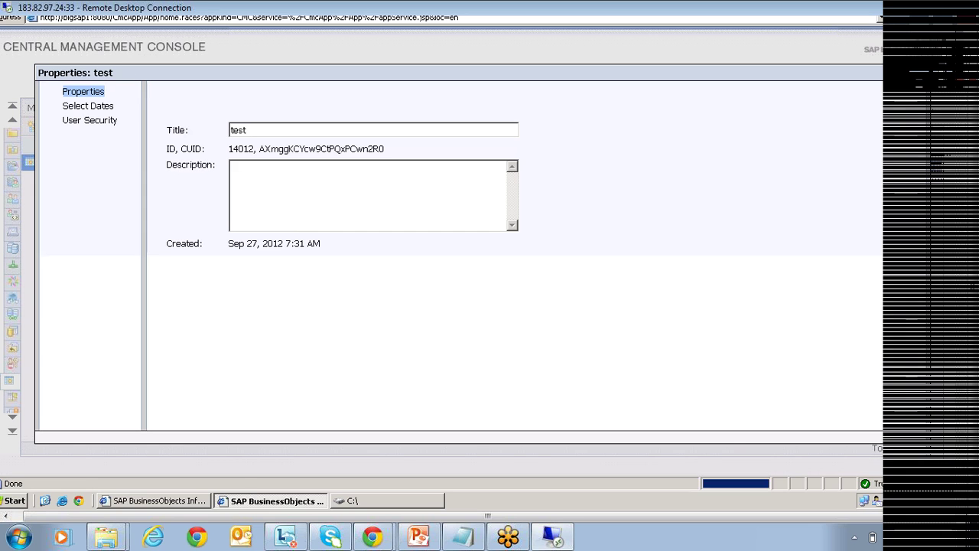
{"action": "left_click", "coordinate": [83, 107]}
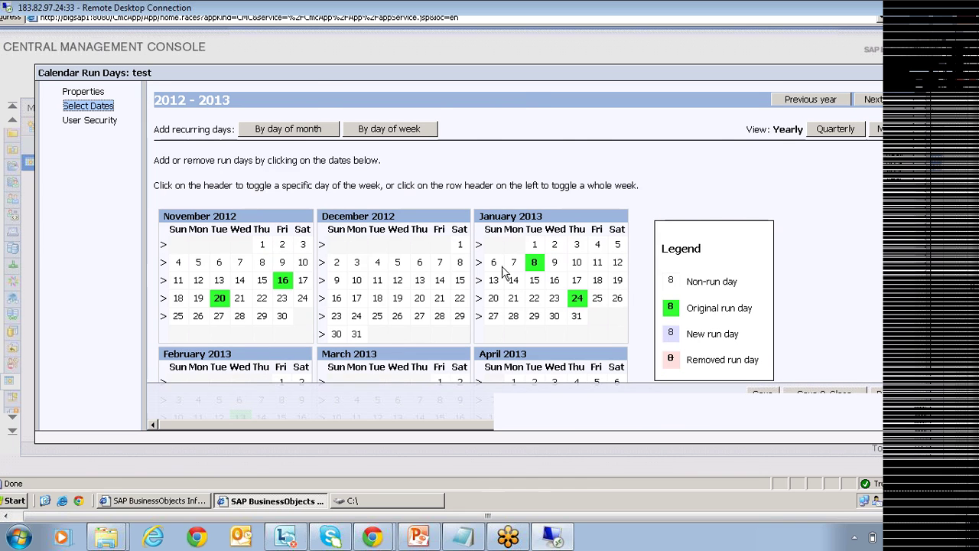
{"action": "scroll", "coordinate": [505, 271], "scroll_direction": "down", "scroll_amount": 3}
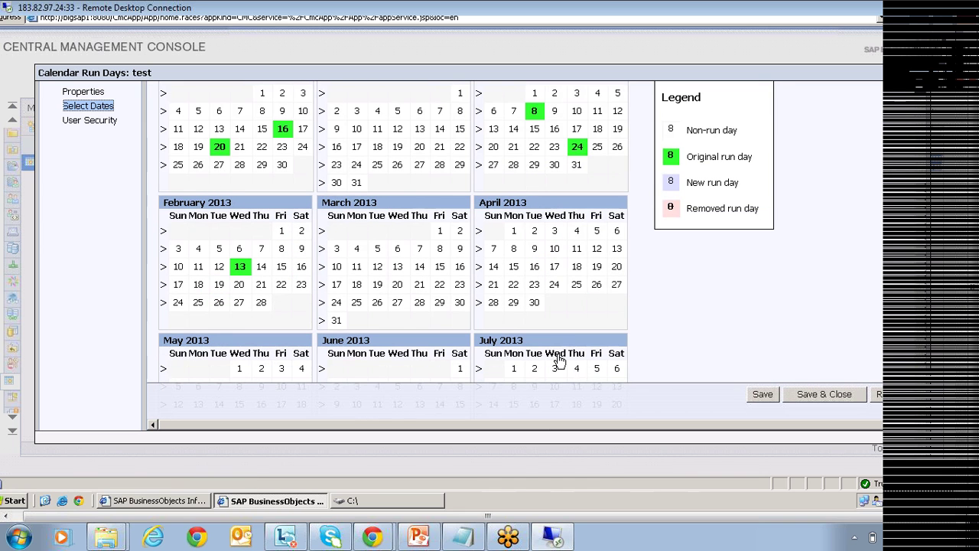
{"action": "scroll", "coordinate": [328, 271], "scroll_direction": "down", "scroll_amount": 4}
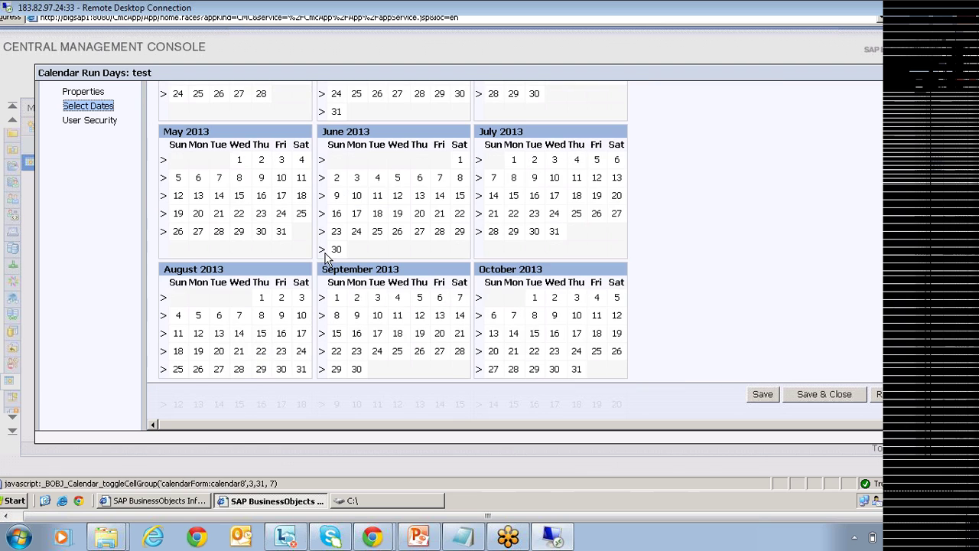
{"action": "scroll", "coordinate": [327, 264], "scroll_direction": "up", "scroll_amount": 5}
{"action": "scroll", "coordinate": [536, 352], "scroll_direction": "down", "scroll_amount": 3}
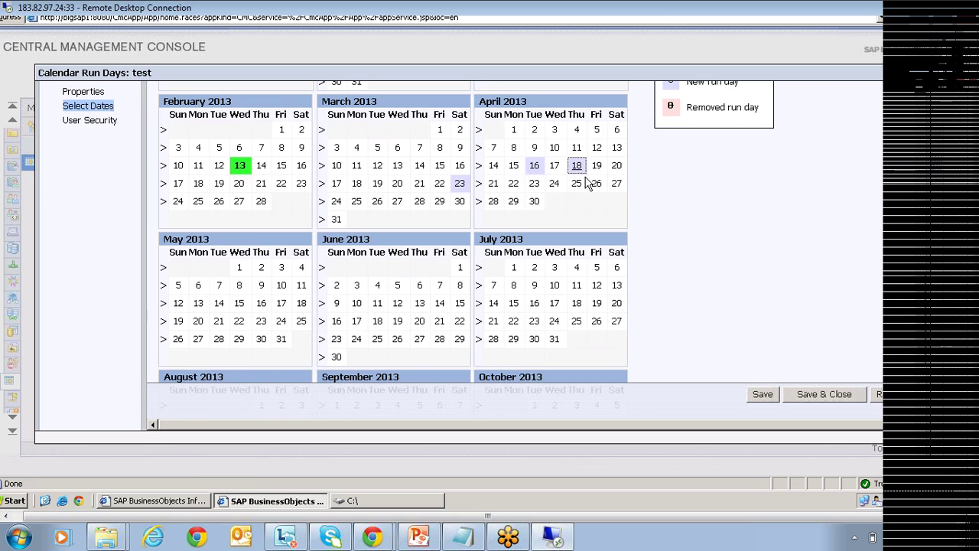
{"action": "left_click", "coordinate": [514, 184]}
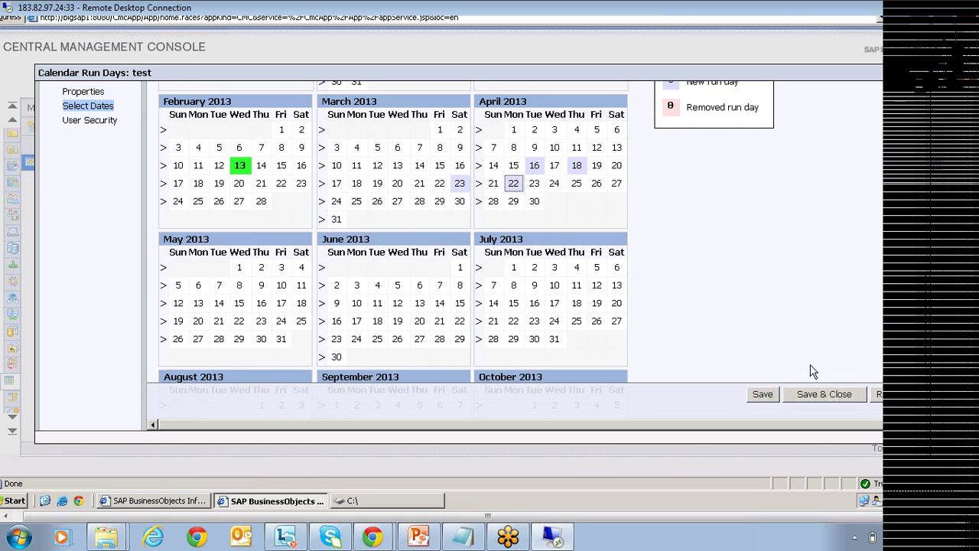
{"action": "left_click", "coordinate": [821, 399]}
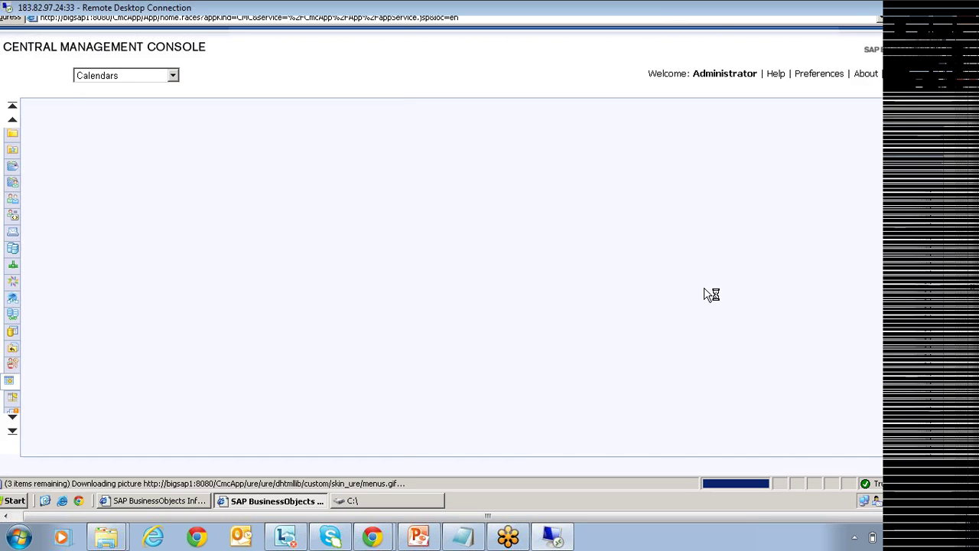
Schedule Formatted Report for Drill to recur by the 'test' calendar, 11/3/2012 to 12/12/2017.
{"action": "left_click", "coordinate": [176, 501]}
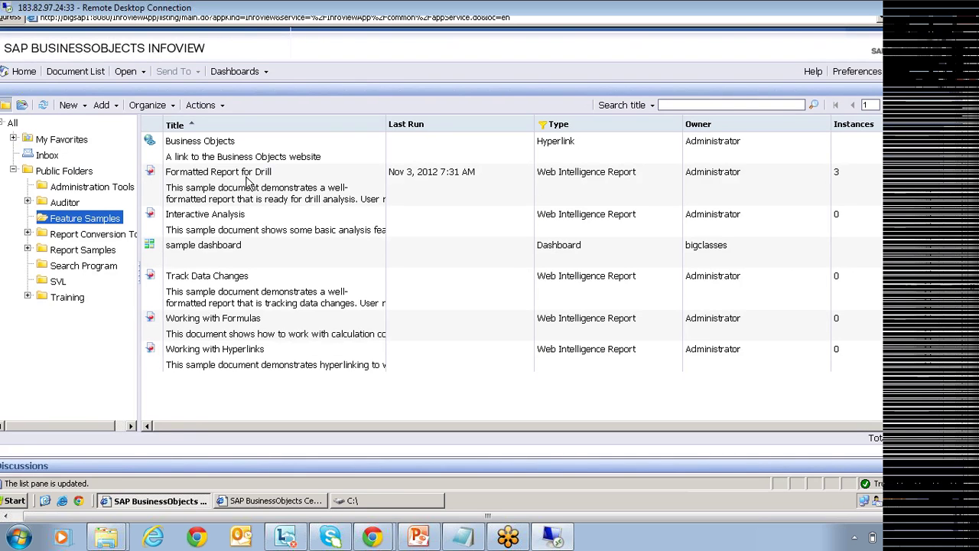
{"action": "left_click", "coordinate": [246, 184]}
{"action": "right_click", "coordinate": [246, 183]}
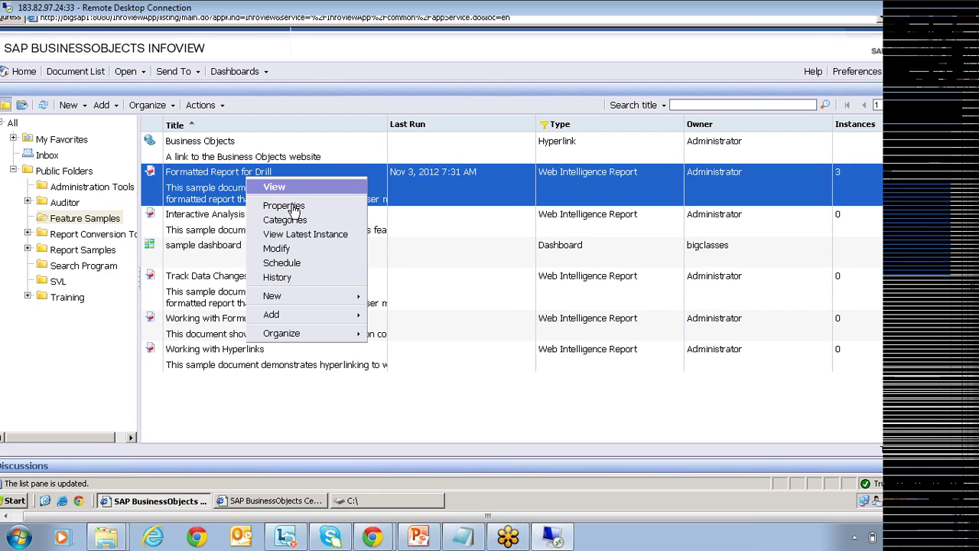
{"action": "left_click", "coordinate": [283, 263]}
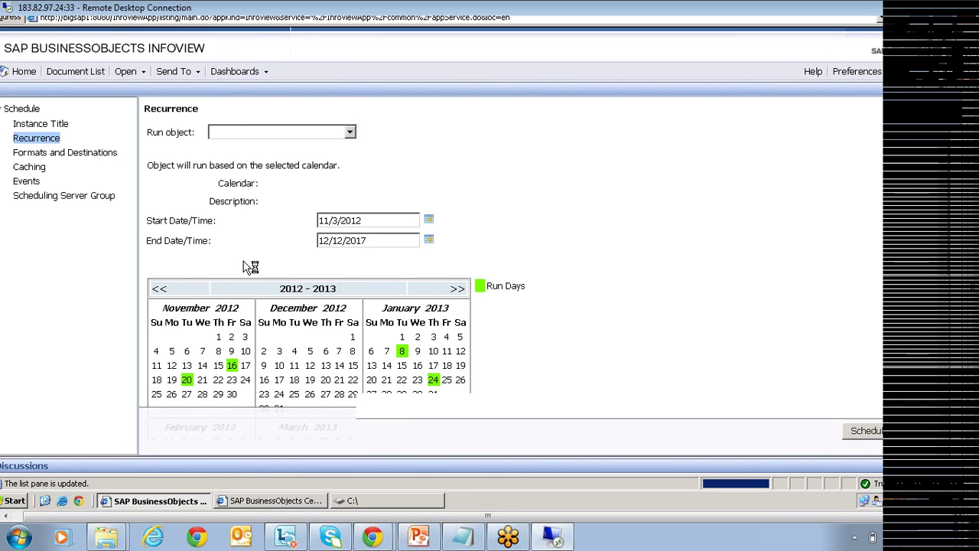
{"action": "left_click", "coordinate": [288, 183]}
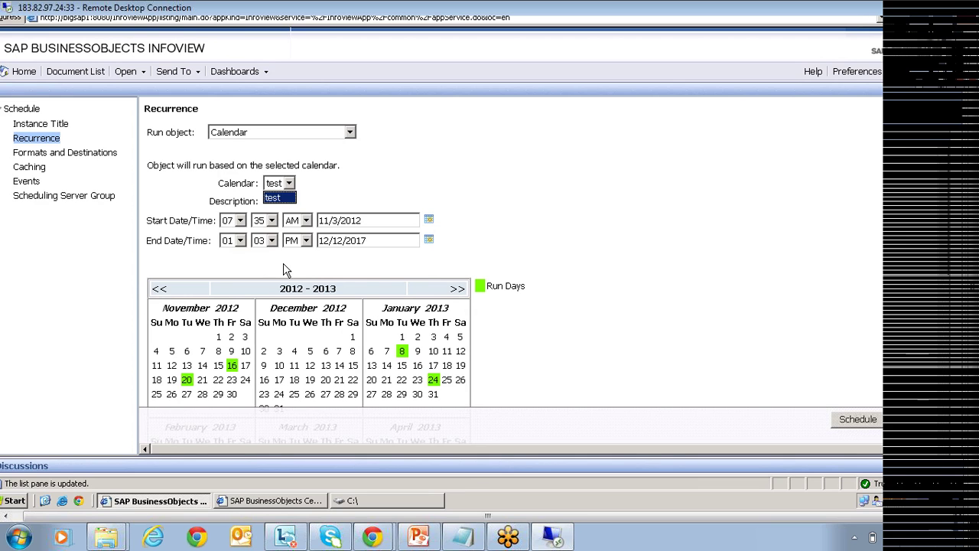
{"action": "left_click", "coordinate": [290, 185]}
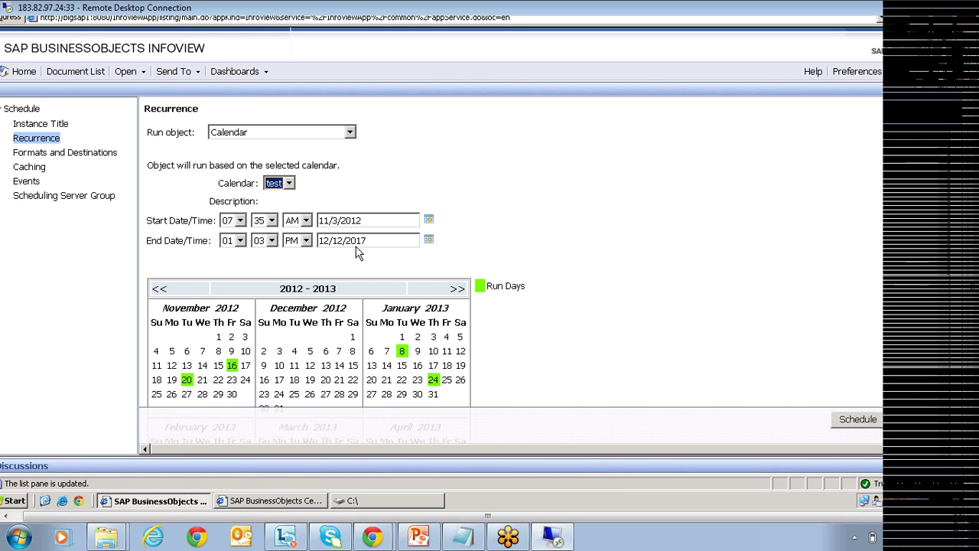
{"action": "left_click", "coordinate": [528, 333]}
{"action": "scroll", "coordinate": [526, 334], "scroll_direction": "down", "scroll_amount": 3}
{"action": "scroll", "coordinate": [532, 356], "scroll_direction": "down", "scroll_amount": 3}
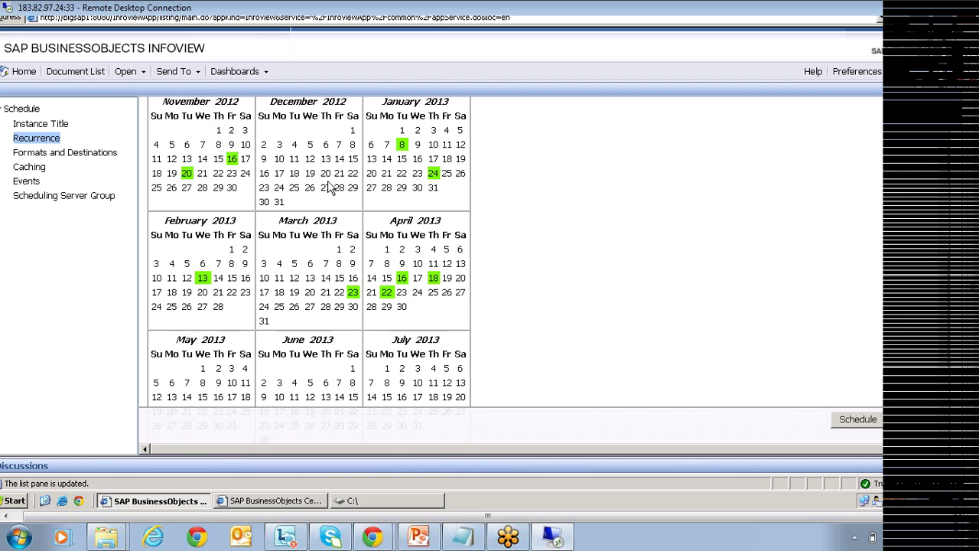
{"action": "scroll", "coordinate": [706, 245], "scroll_direction": "up", "scroll_amount": 6}
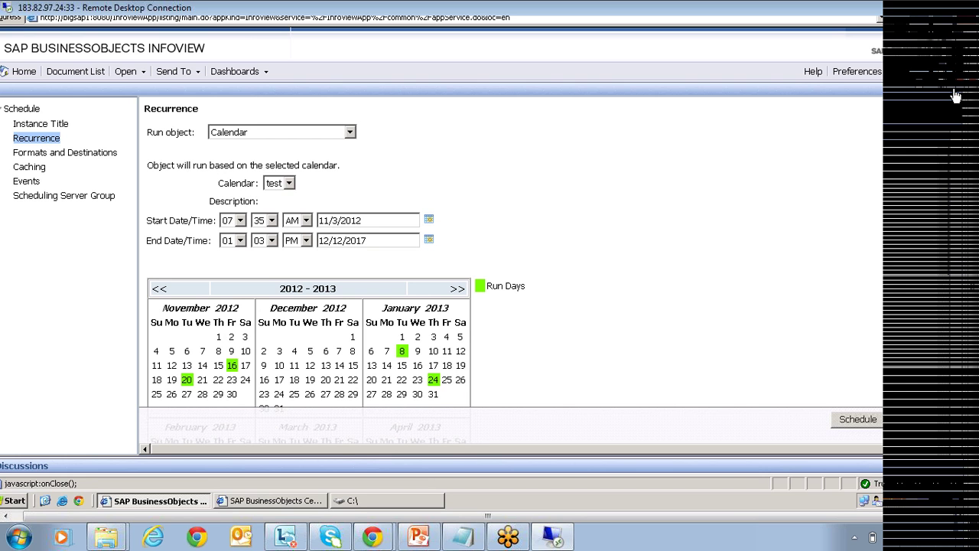
Close the schedule page and play 'User Security Pdf.ppt' as a slide show from the CONTENTS slide.
{"action": "left_click", "coordinate": [955, 95]}
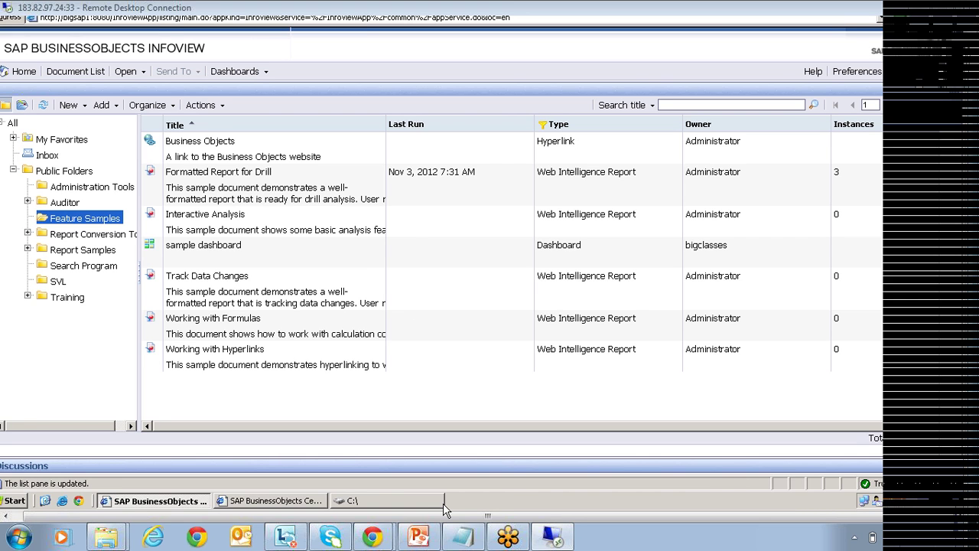
{"action": "left_click", "coordinate": [418, 537]}
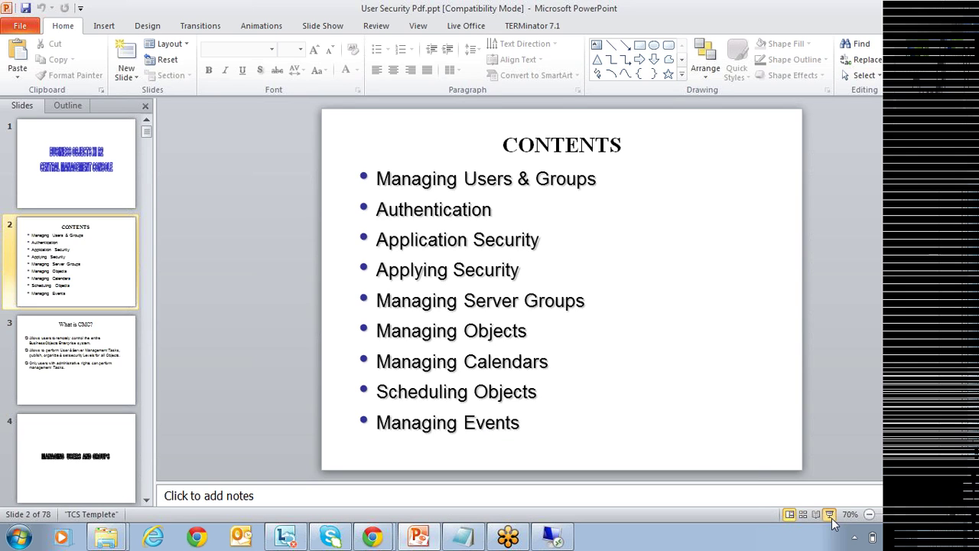
{"action": "left_click", "coordinate": [830, 514]}
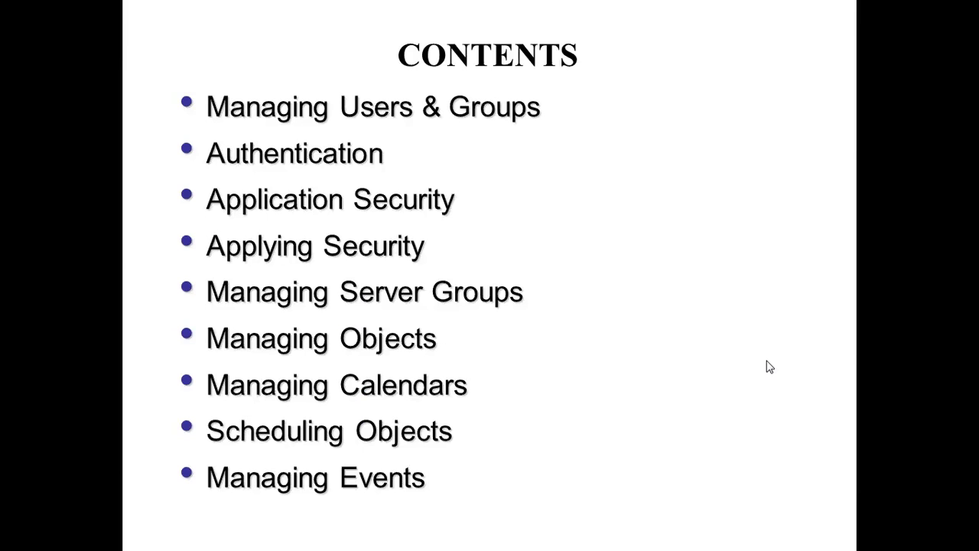
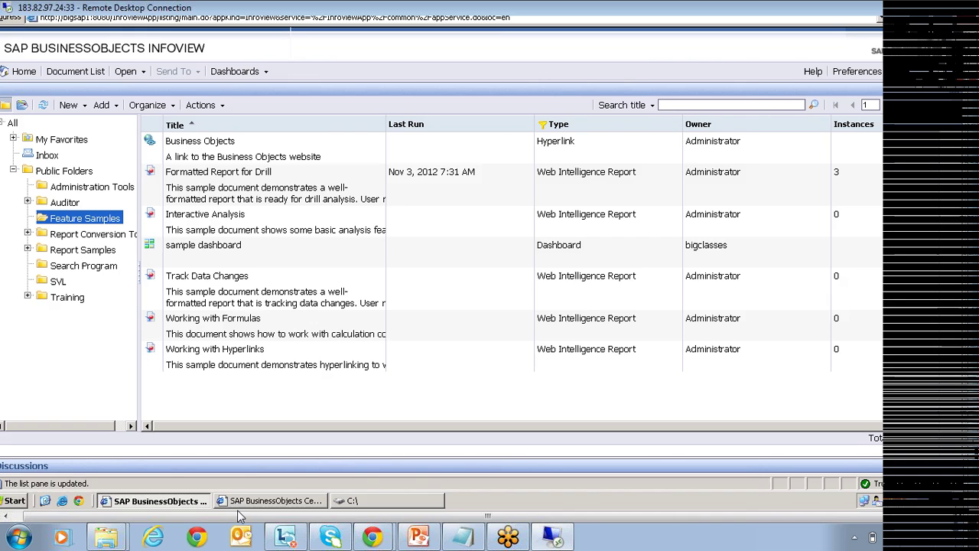
Switch over to the Central Management Console window.
{"action": "left_click", "coordinate": [260, 502]}
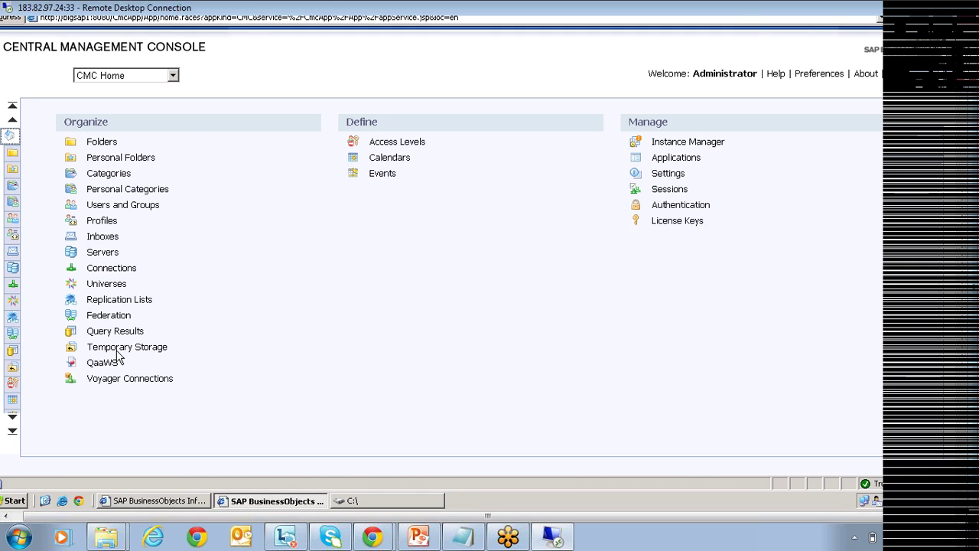
Open Users and Groups in the CMC and select the Administrators group in the group list.
{"action": "left_click", "coordinate": [145, 205]}
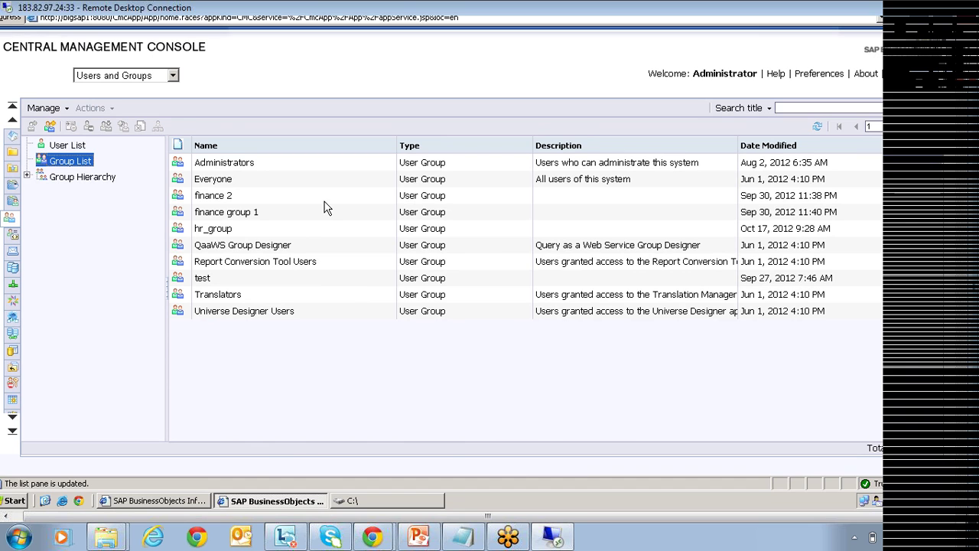
{"action": "left_click", "coordinate": [267, 167]}
{"action": "left_click", "coordinate": [252, 182]}
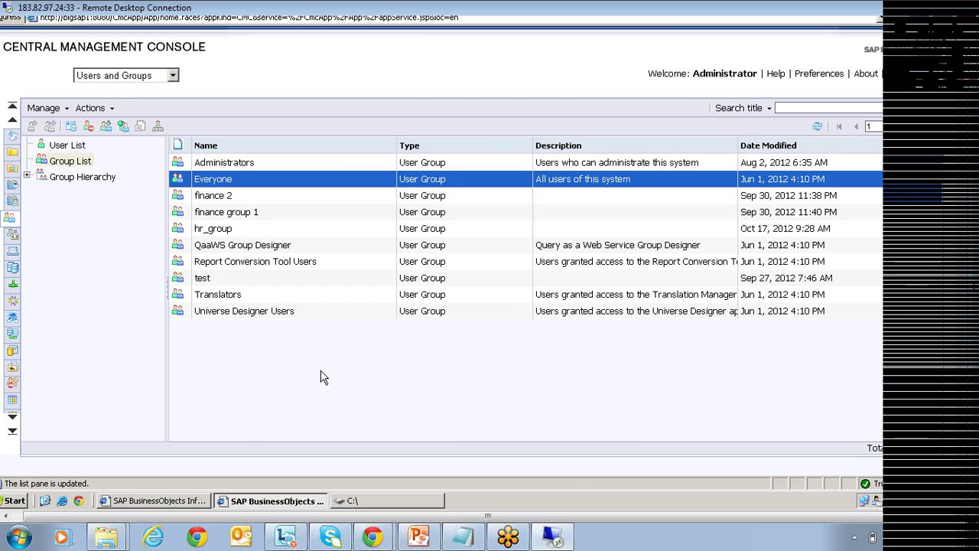
{"action": "left_click", "coordinate": [277, 251]}
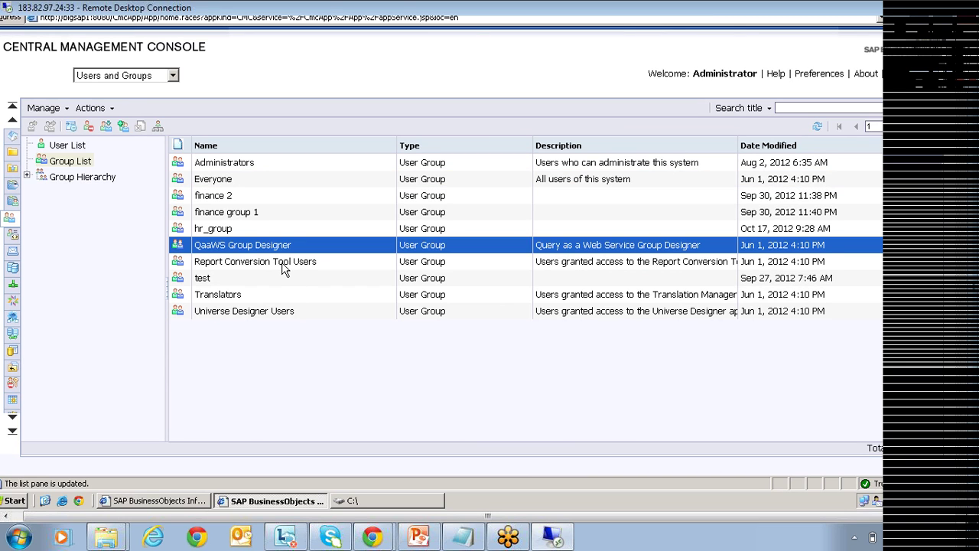
{"action": "left_click", "coordinate": [283, 264]}
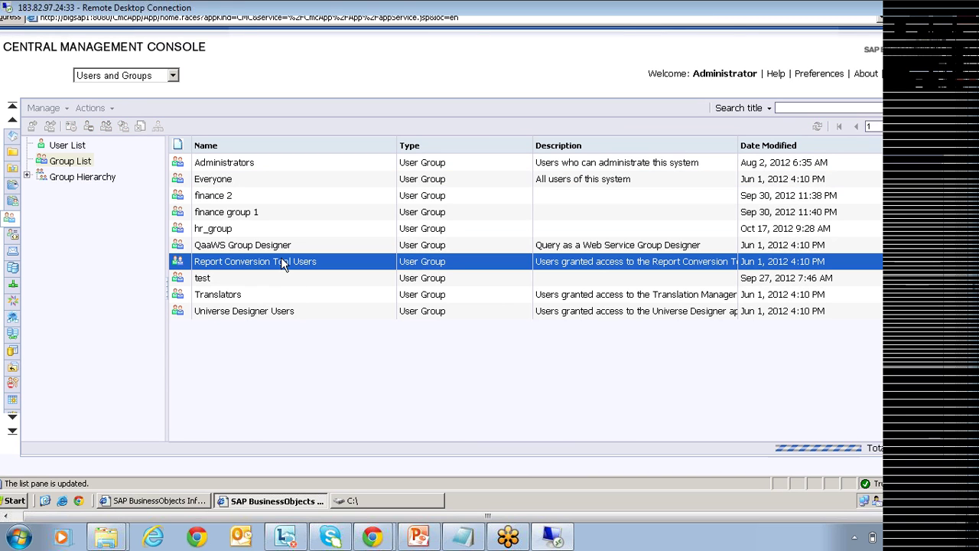
{"action": "left_click", "coordinate": [246, 297]}
{"action": "left_click", "coordinate": [259, 314]}
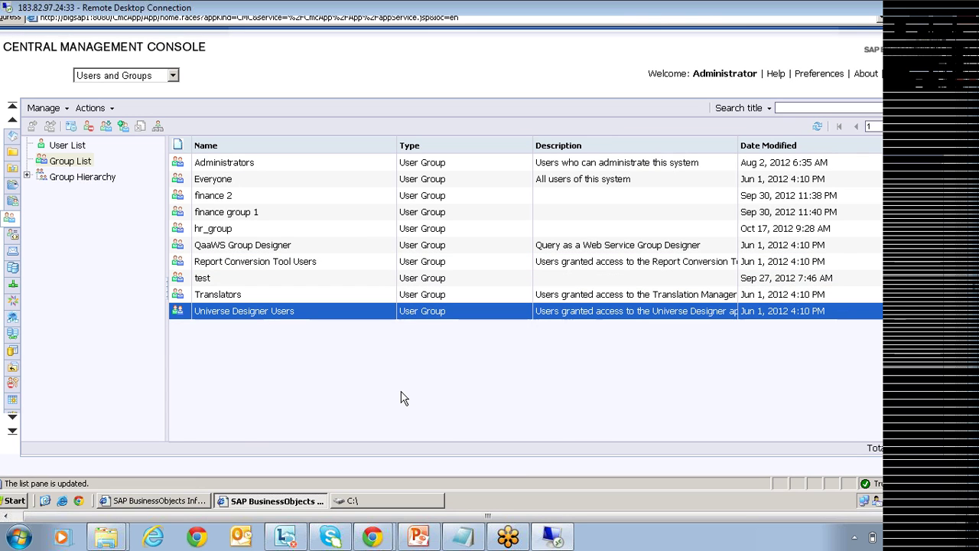
{"action": "left_click", "coordinate": [223, 262]}
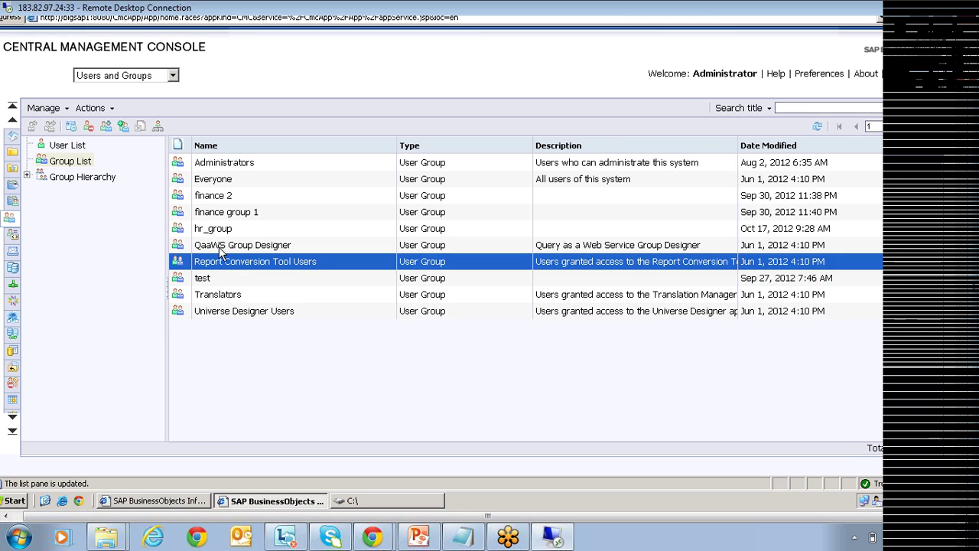
{"action": "left_click", "coordinate": [221, 249]}
{"action": "left_click", "coordinate": [223, 179]}
{"action": "left_click", "coordinate": [229, 164]}
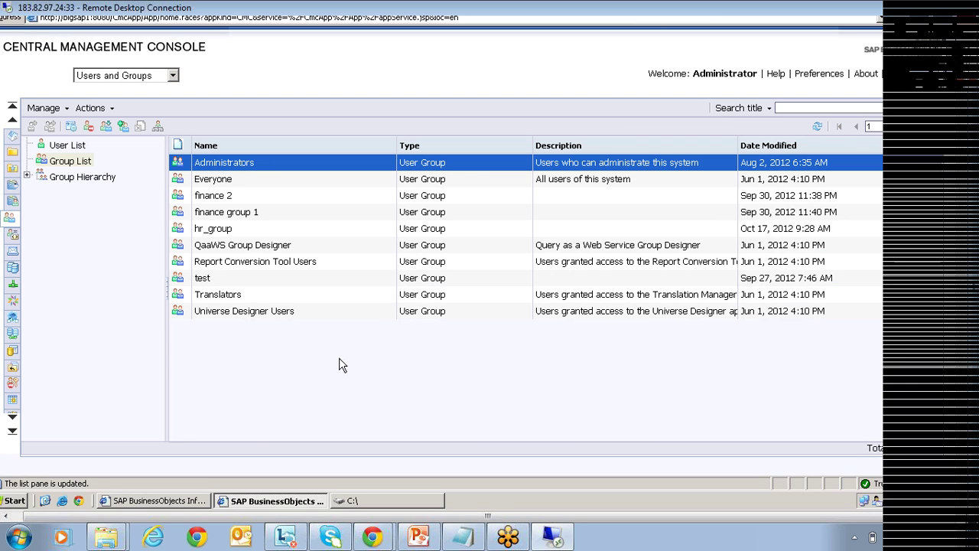
{"action": "left_click", "coordinate": [207, 280]}
{"action": "left_click", "coordinate": [247, 232]}
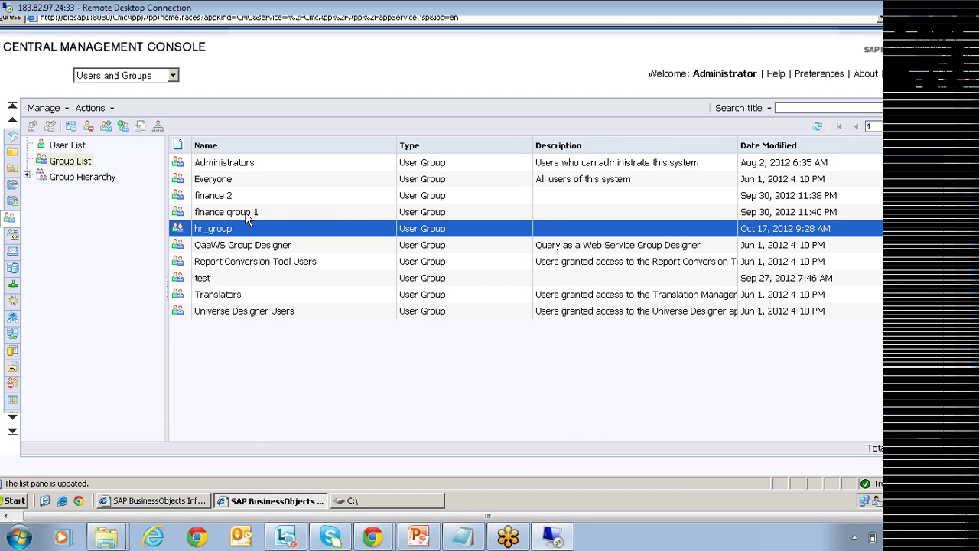
{"action": "left_click", "coordinate": [244, 197]}
{"action": "left_click", "coordinate": [253, 214]}
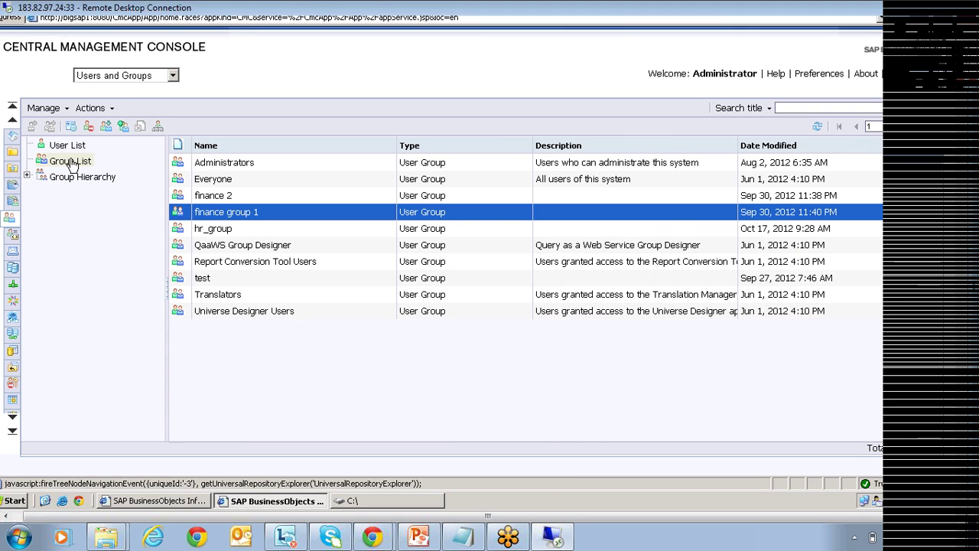
{"action": "right_click", "coordinate": [71, 163]}
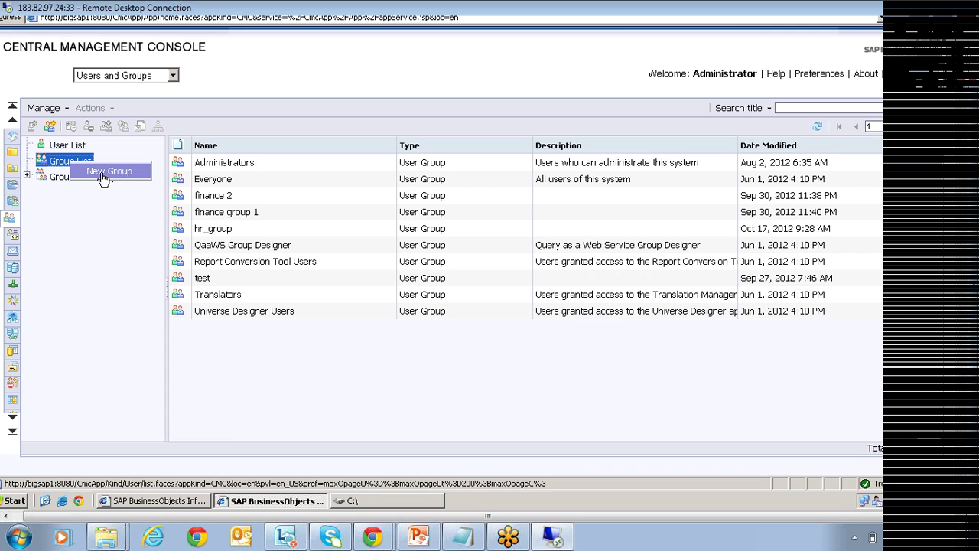
Create a new user group named 'sample', then go to the User List.
{"action": "left_click", "coordinate": [103, 174]}
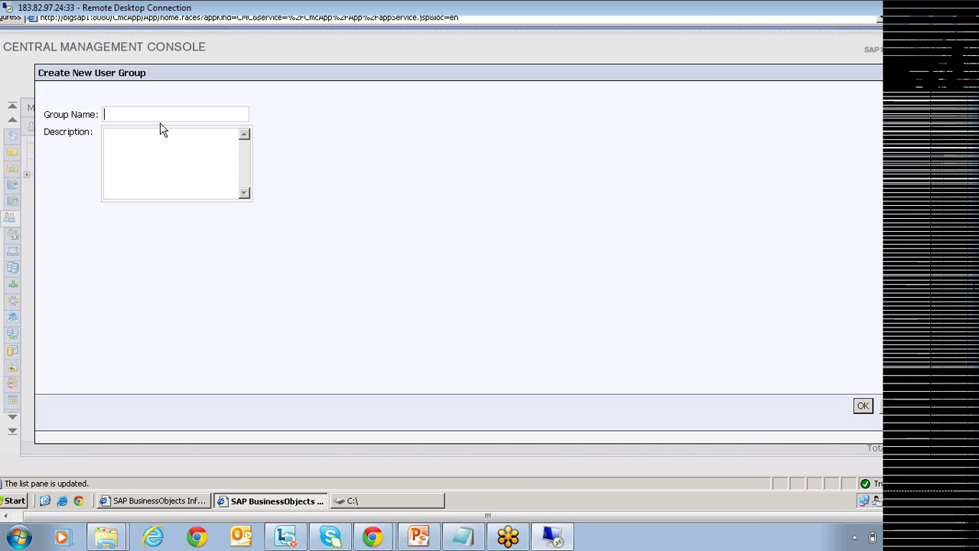
{"action": "type", "text": "sample"}
{"action": "key", "text": "Return"}
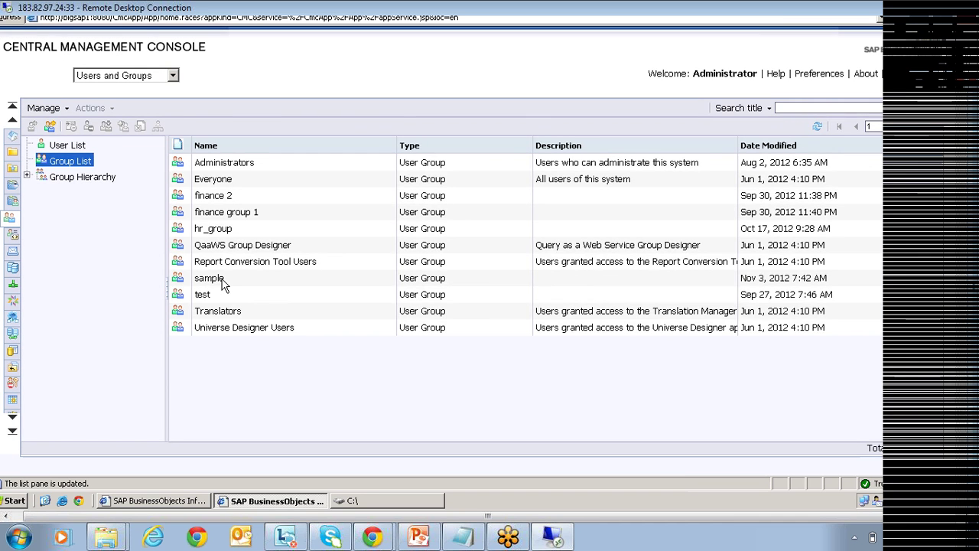
{"action": "left_click", "coordinate": [222, 280]}
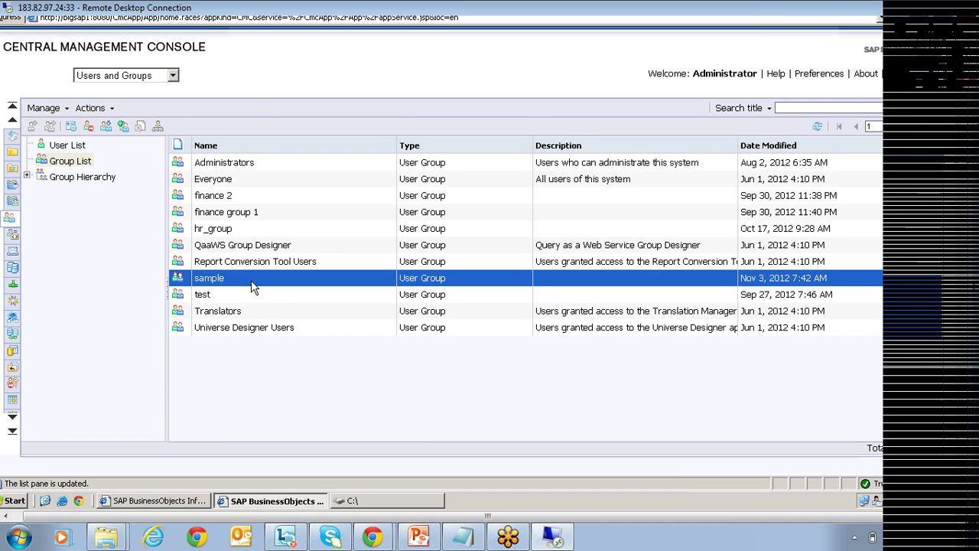
{"action": "left_click", "coordinate": [65, 146]}
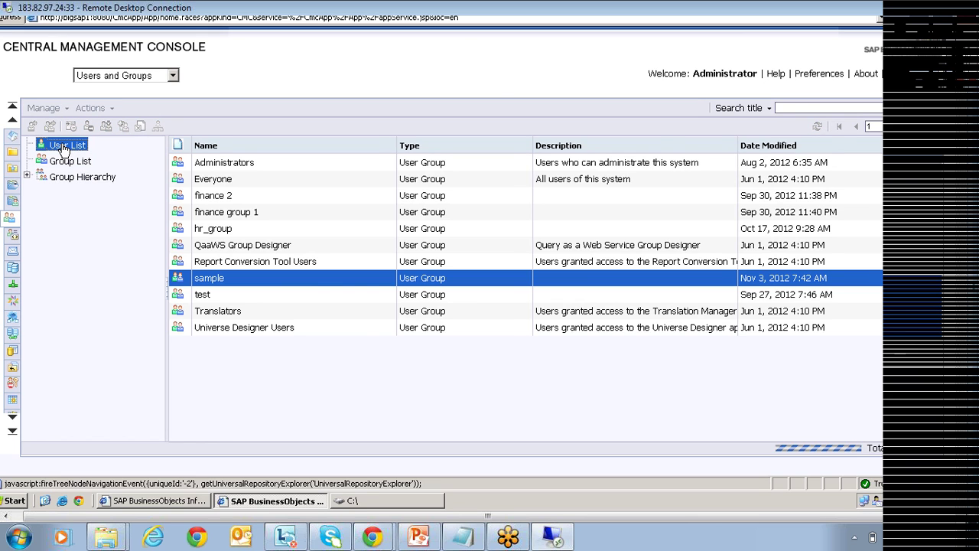
{"action": "right_click", "coordinate": [64, 147]}
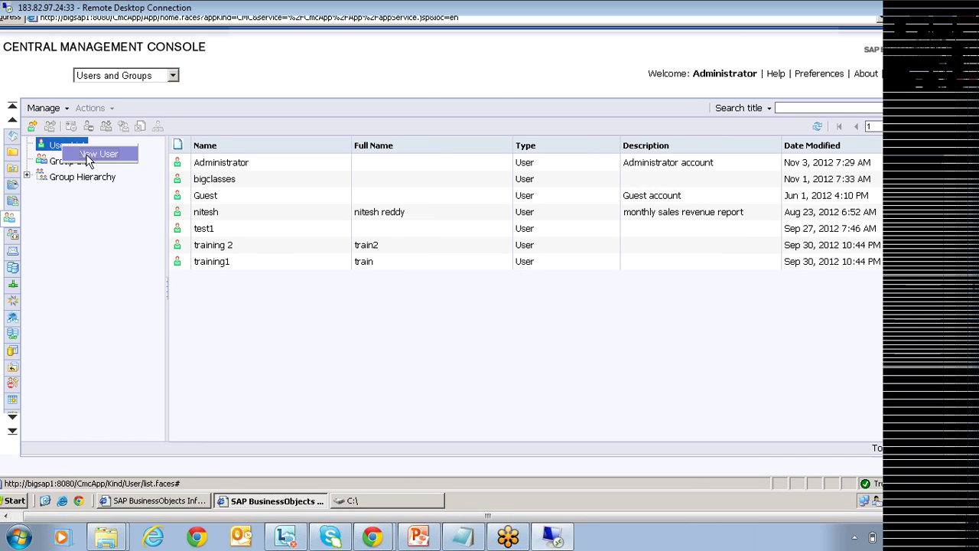
Choose New User from the User List to start a new user account.
{"action": "left_click", "coordinate": [98, 154]}
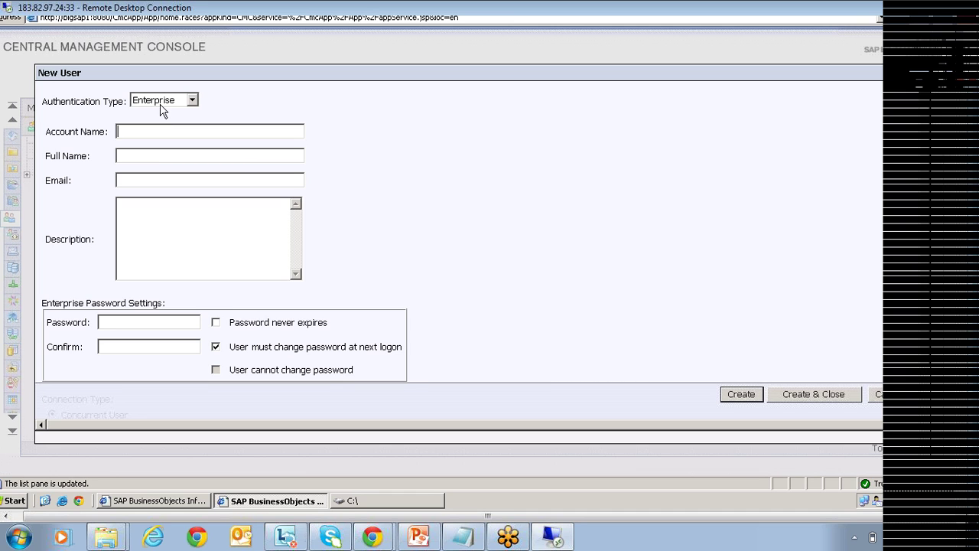
{"action": "left_click", "coordinate": [168, 103]}
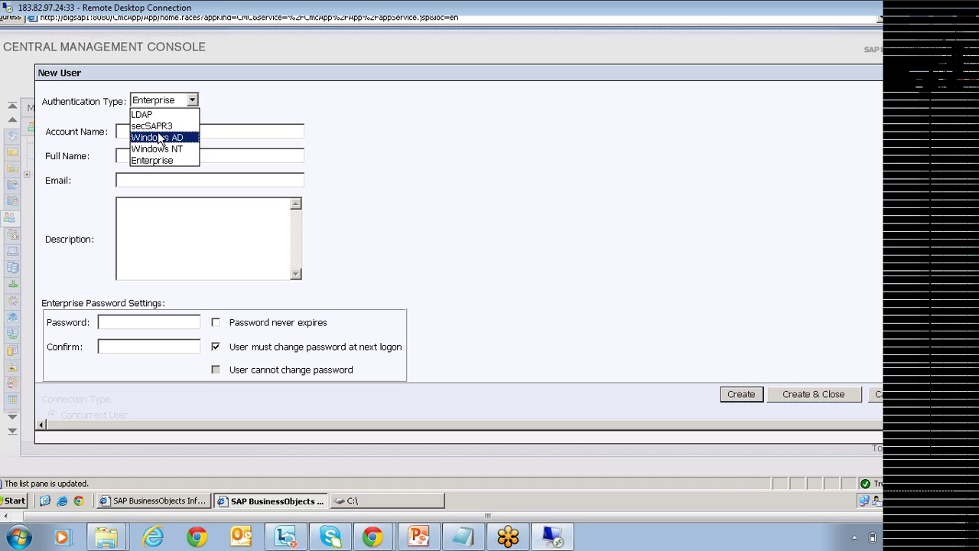
{"action": "left_click", "coordinate": [382, 146]}
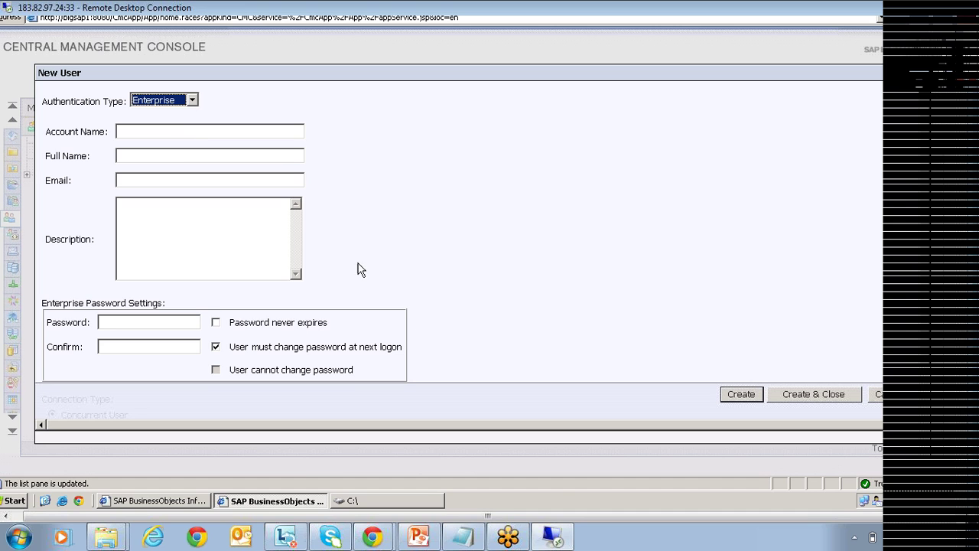
{"action": "left_click", "coordinate": [170, 99]}
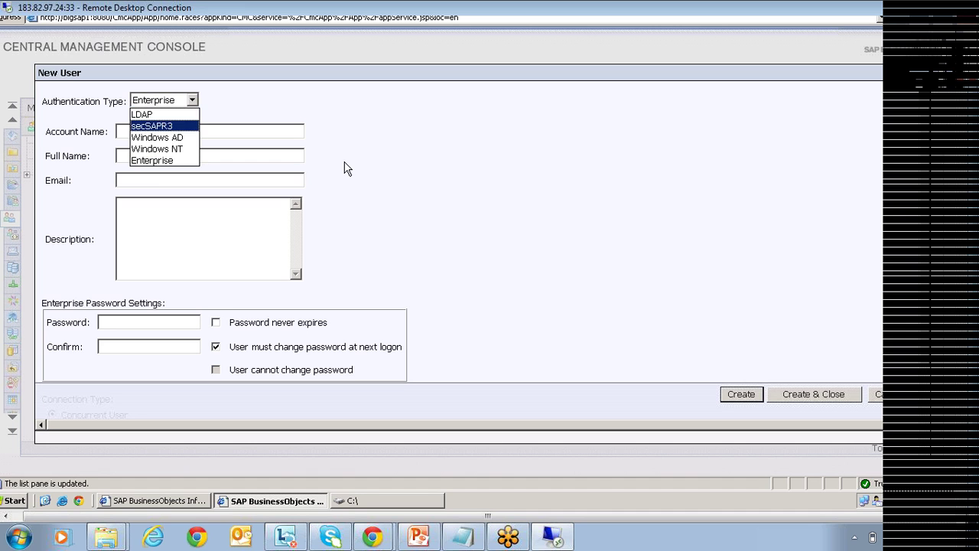
{"action": "left_click", "coordinate": [376, 182]}
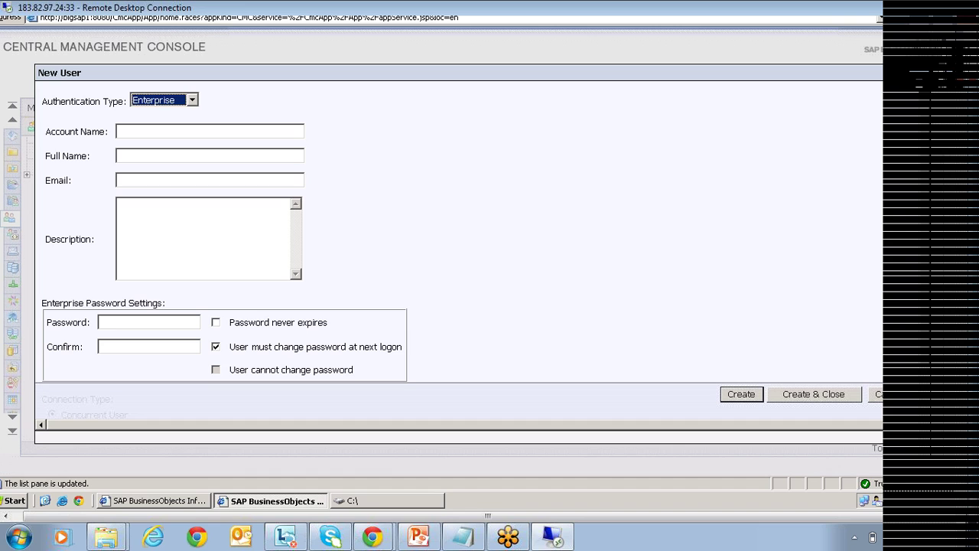
Enter account name 'sample' and the same password in Password and Confirm.
{"action": "left_click", "coordinate": [209, 156]}
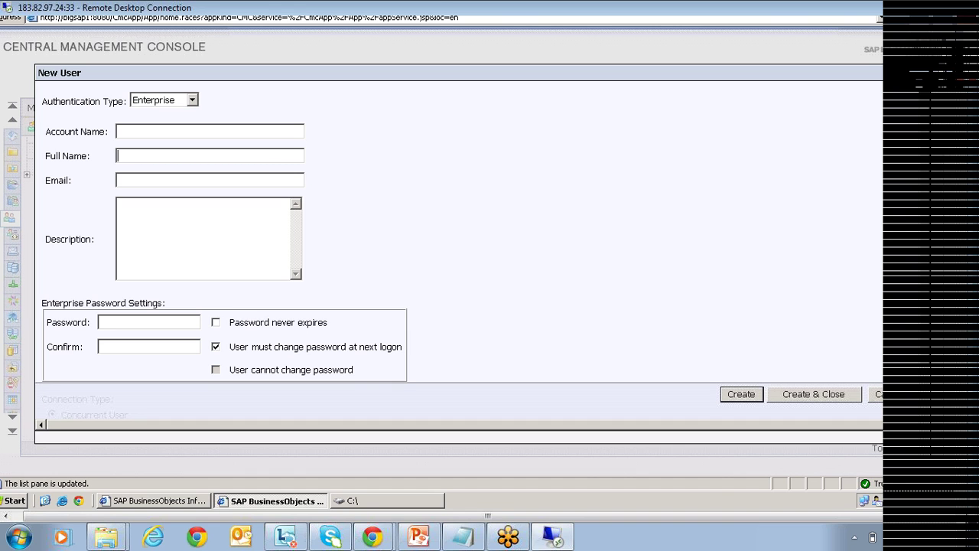
{"action": "left_click", "coordinate": [210, 130]}
{"action": "type", "text": "sample"}
{"action": "key", "text": "Tab"}
{"action": "key", "text": "Tab"}
{"action": "left_click", "coordinate": [148, 322]}
{"action": "type", "text": "******"}
{"action": "key", "text": "Tab"}
{"action": "type", "text": "******"}
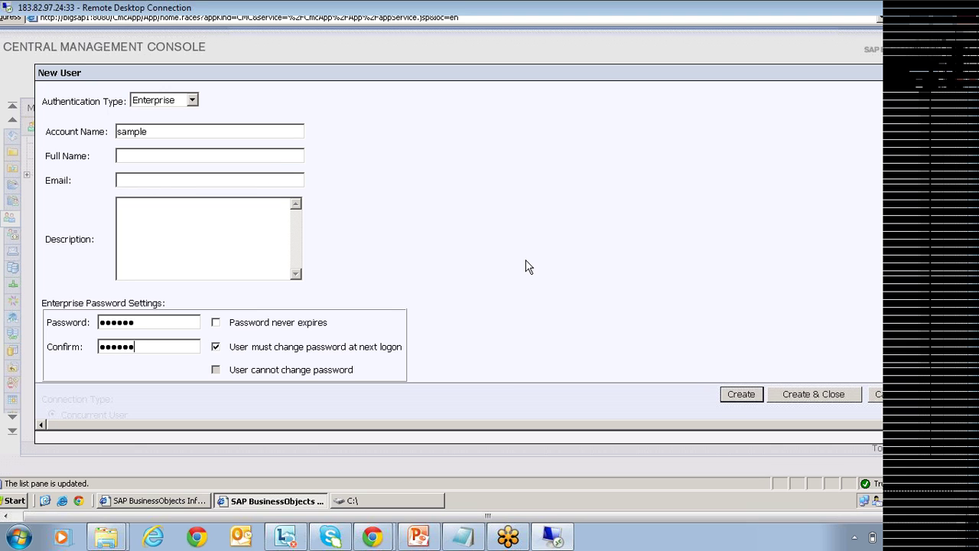
Clear 'User must change password at next logon' and create the user 'sample'.
{"action": "left_click", "coordinate": [218, 349]}
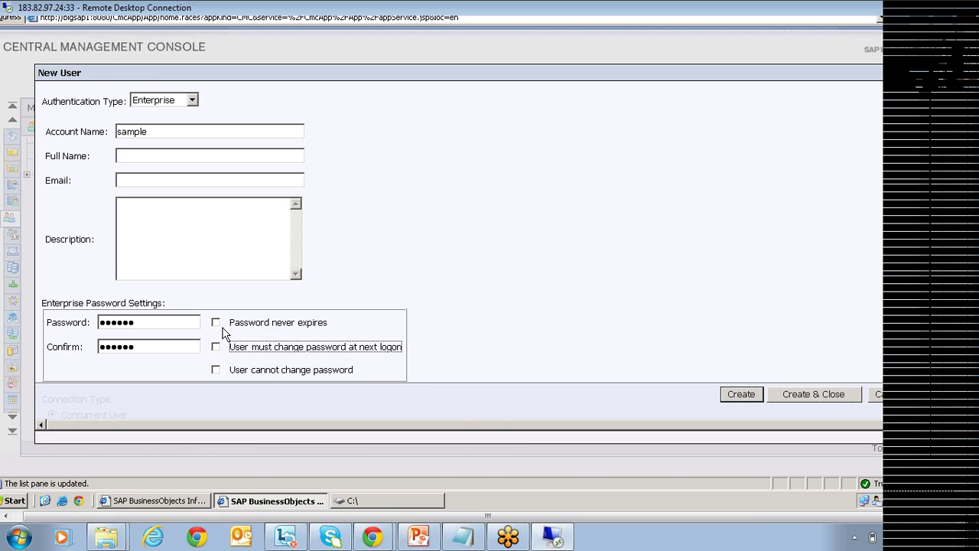
{"action": "scroll", "coordinate": [226, 334], "scroll_direction": "down", "scroll_amount": 3}
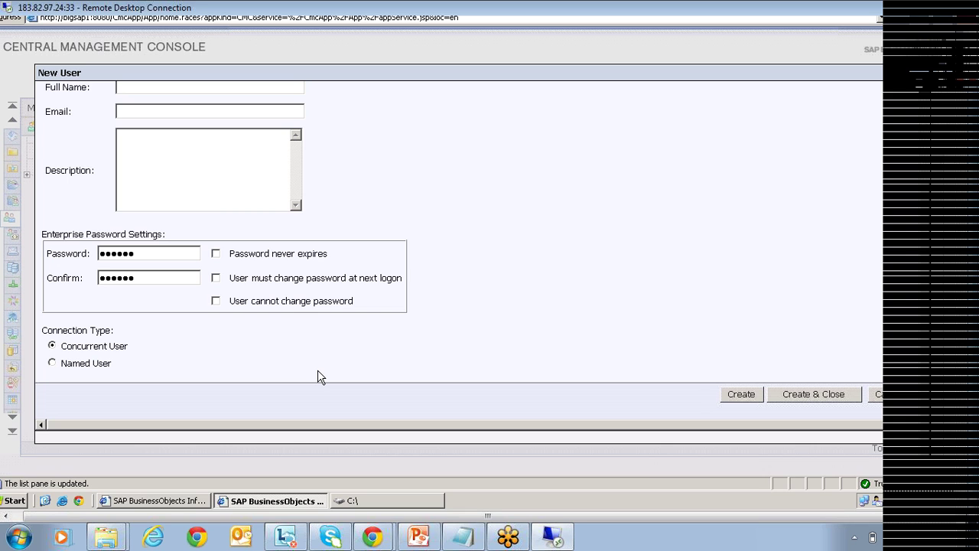
{"action": "left_click", "coordinate": [815, 394]}
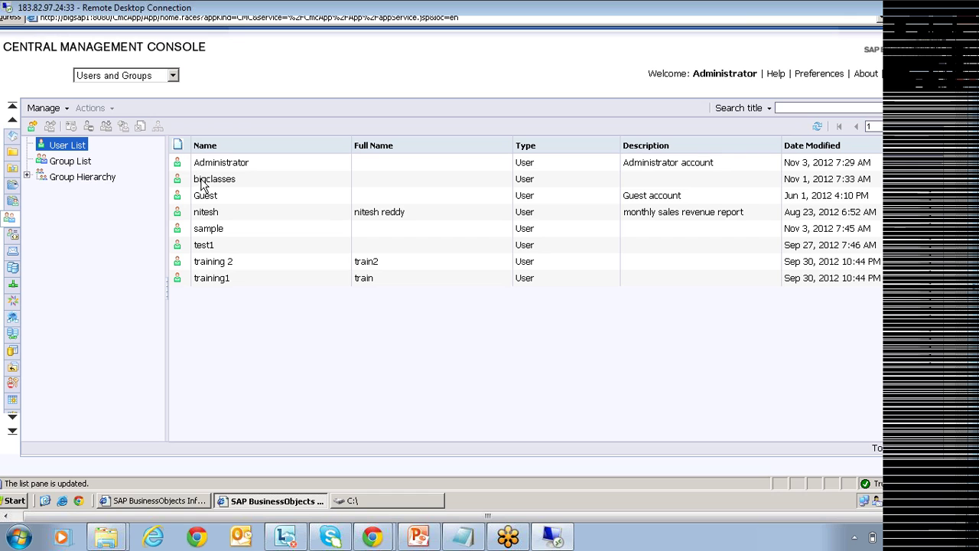
Join user 'sample' to the 'sample' group and return to the Group List.
{"action": "left_click", "coordinate": [222, 234]}
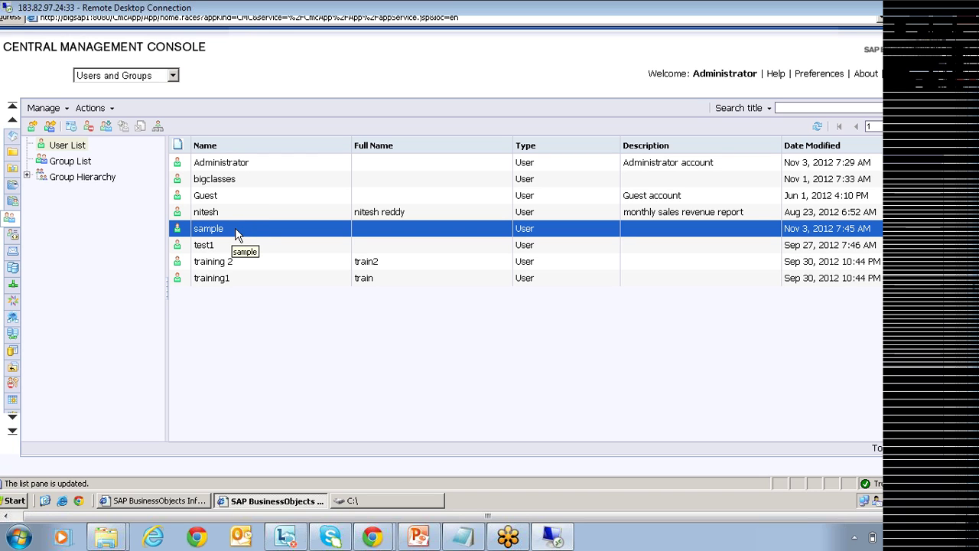
{"action": "left_click", "coordinate": [84, 162]}
{"action": "left_click", "coordinate": [215, 184]}
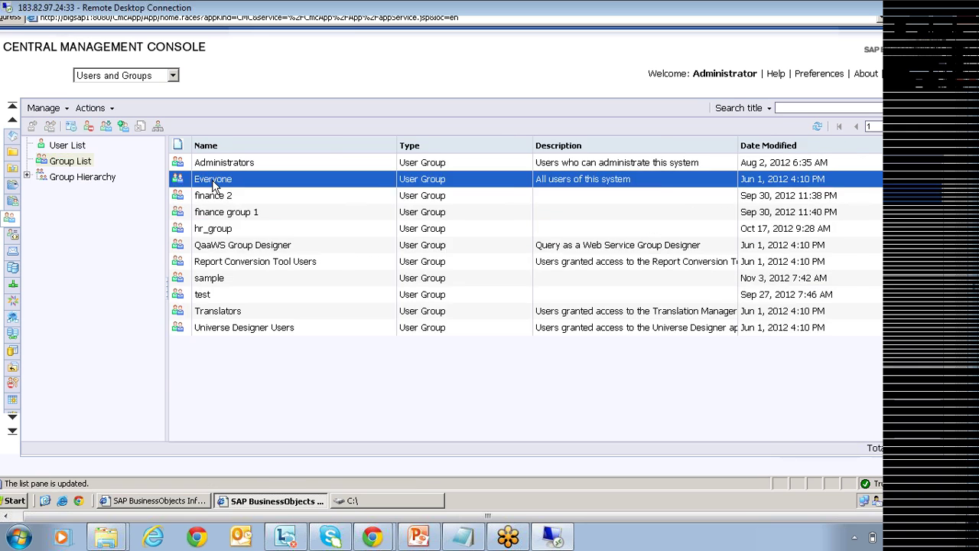
{"action": "right_click", "coordinate": [208, 228]}
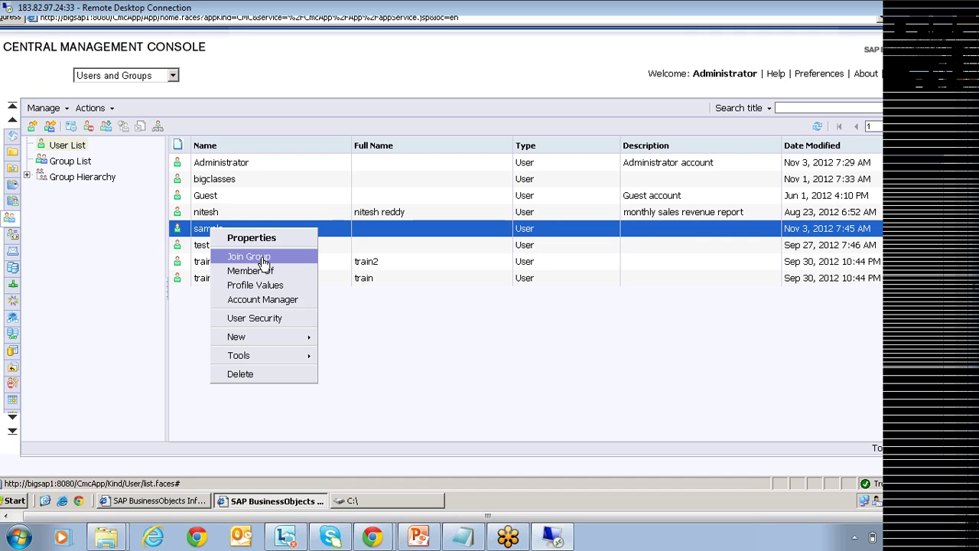
{"action": "left_click", "coordinate": [260, 257]}
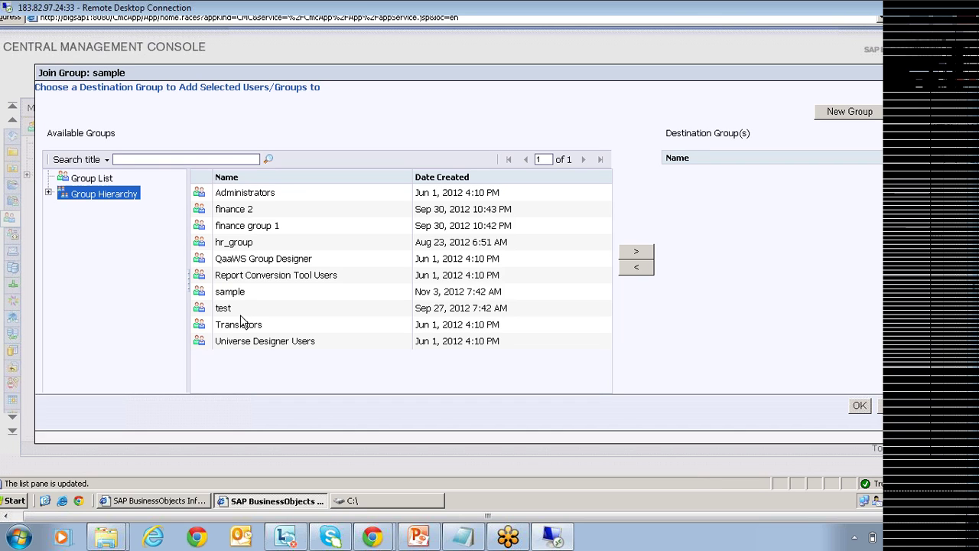
{"action": "double_click", "coordinate": [223, 291]}
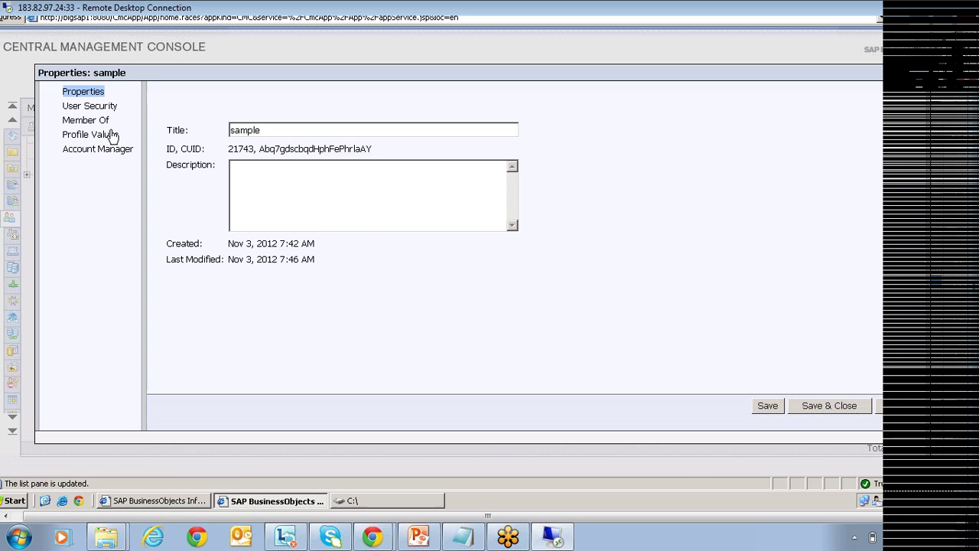
{"action": "left_click", "coordinate": [920, 80]}
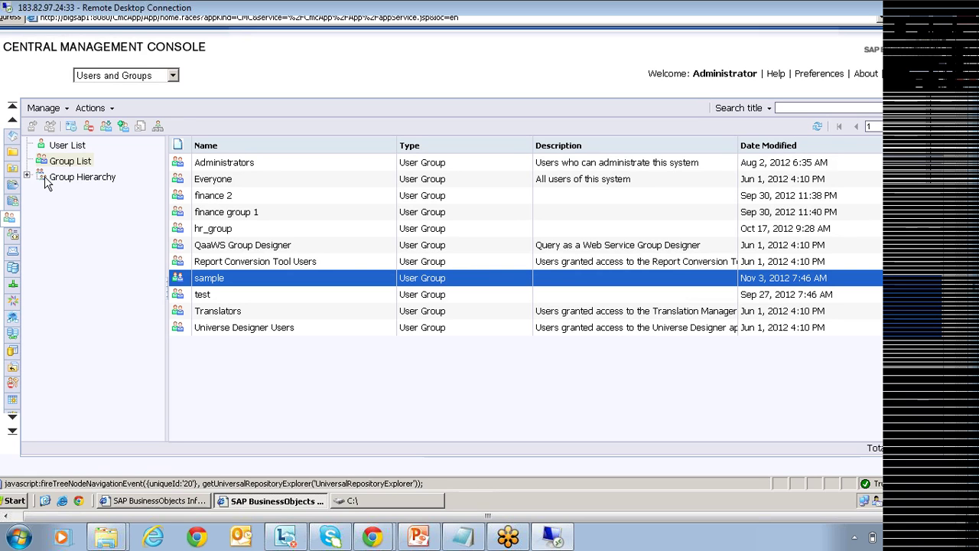
Expand Group Hierarchy and confirm user 'sample' is the 'sample' group's only member, comparing with Administrators.
{"action": "left_click", "coordinate": [27, 175]}
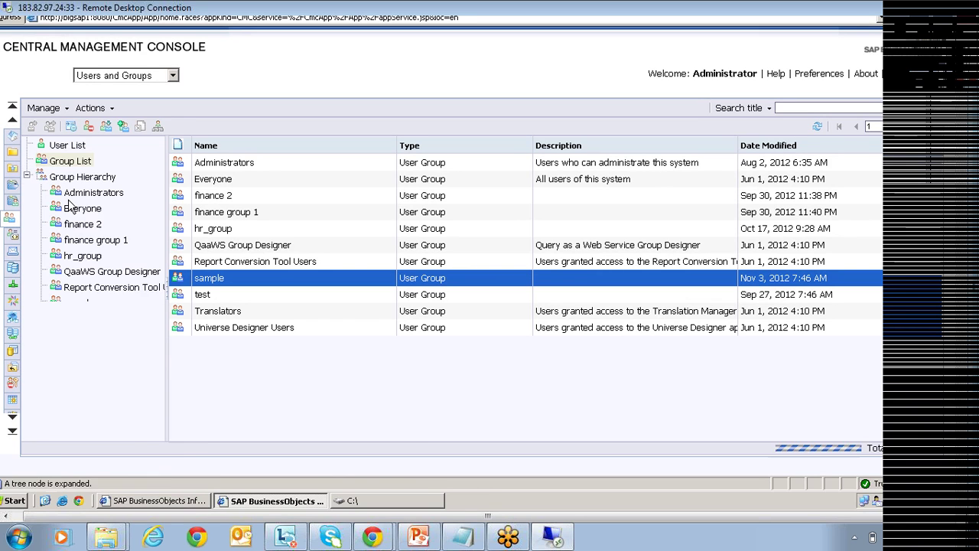
{"action": "left_click", "coordinate": [77, 303]}
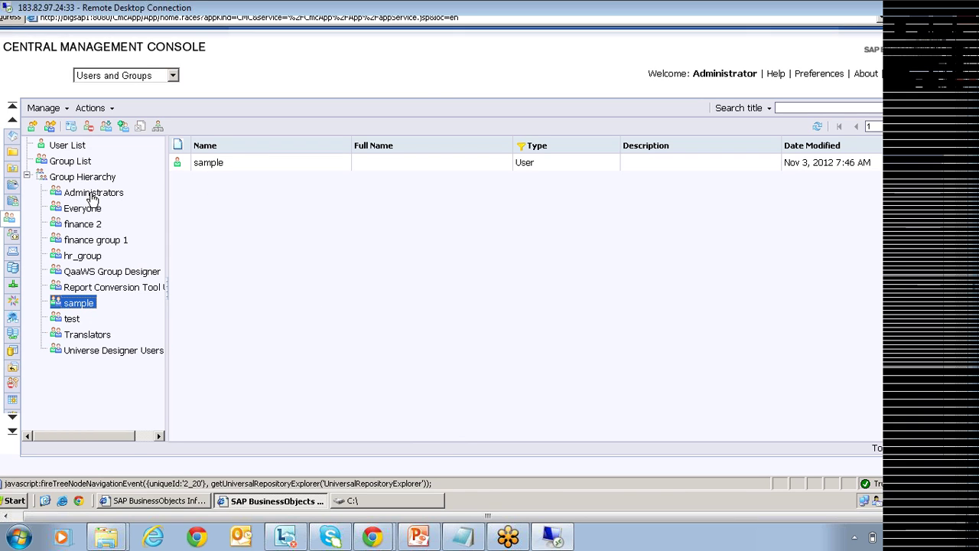
{"action": "left_click", "coordinate": [92, 196]}
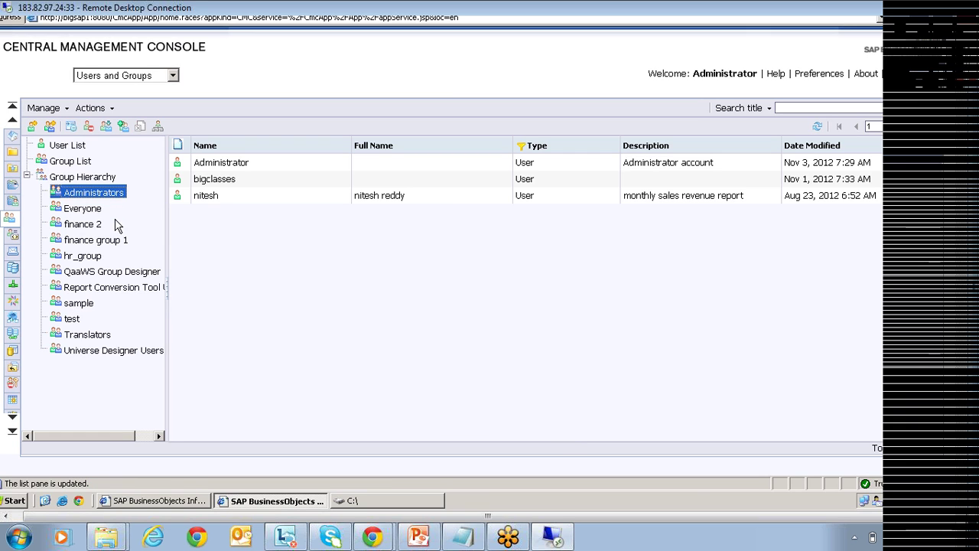
{"action": "left_click", "coordinate": [79, 304]}
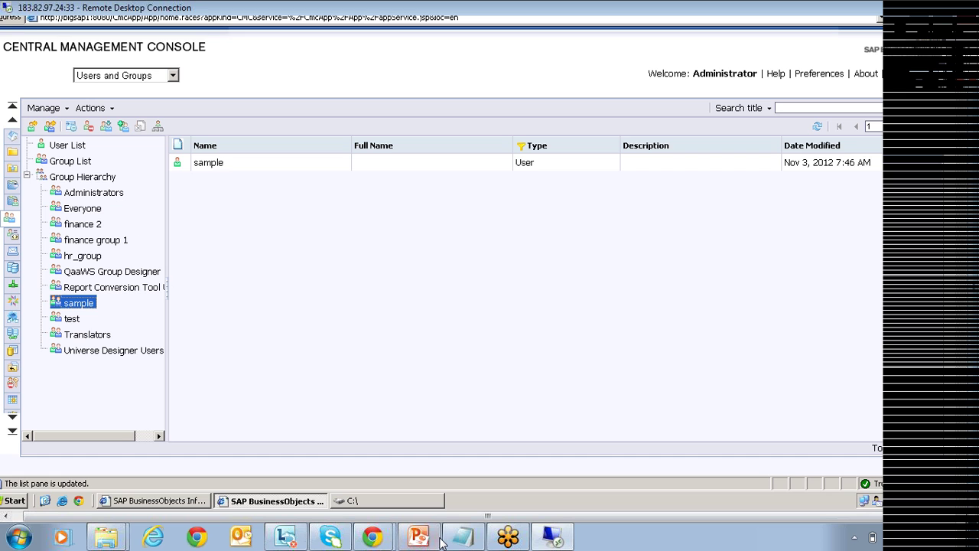
Return to the PowerPoint deck and advance from slide 15 to slide 16, BOE Authentication.
{"action": "left_click", "coordinate": [436, 540]}
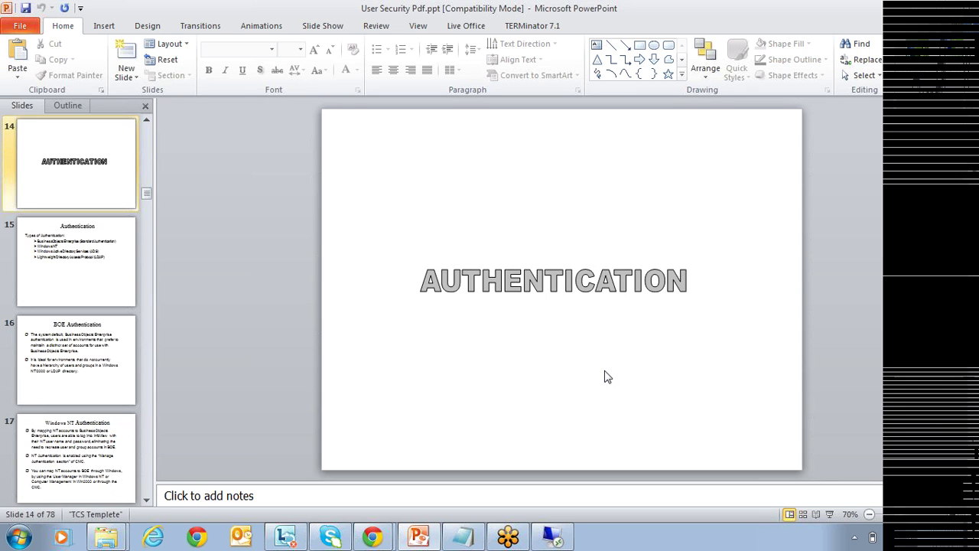
{"action": "scroll", "coordinate": [605, 377], "scroll_direction": "down", "scroll_amount": 1}
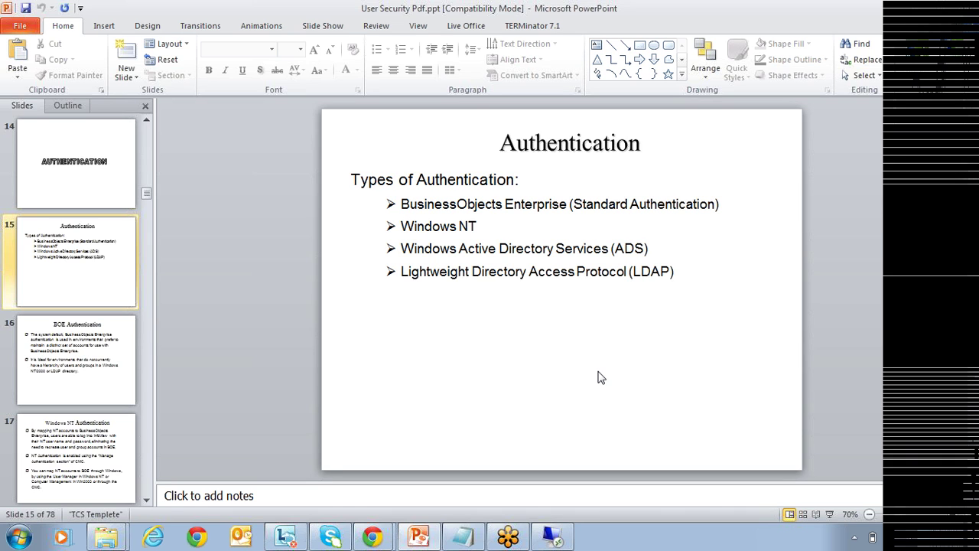
{"action": "scroll", "coordinate": [601, 377], "scroll_direction": "down", "scroll_amount": 1}
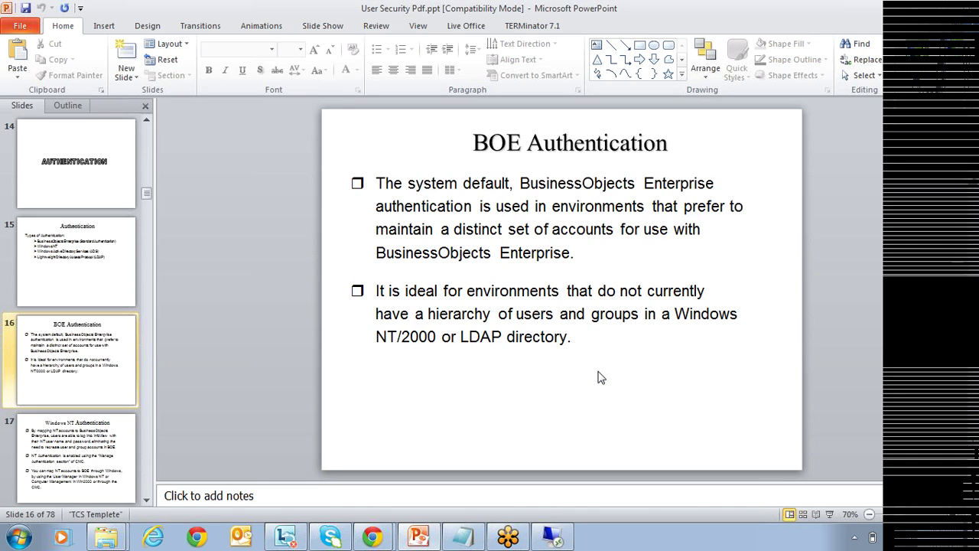
Advance past the Windows NT, Active Directory and LDAP slides to slide 28, Single Sign-on.
{"action": "key", "text": "Page_Down"}
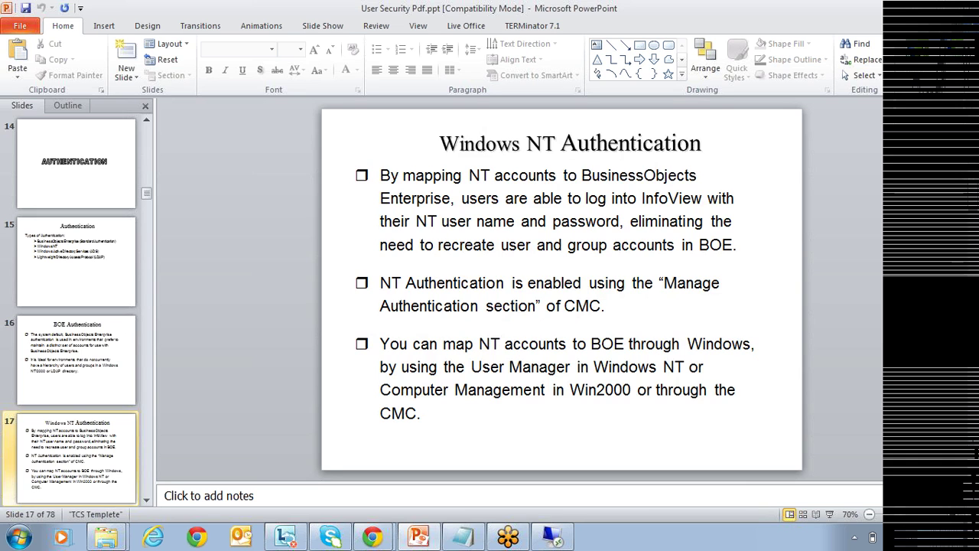
{"action": "key", "text": "Page_Down"}
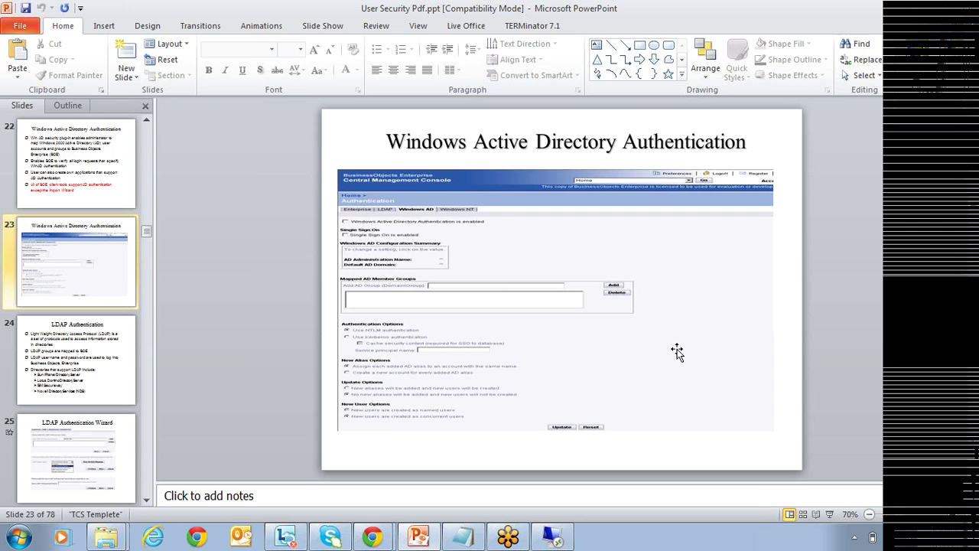
{"action": "scroll", "coordinate": [677, 350], "scroll_direction": "down", "scroll_amount": 1}
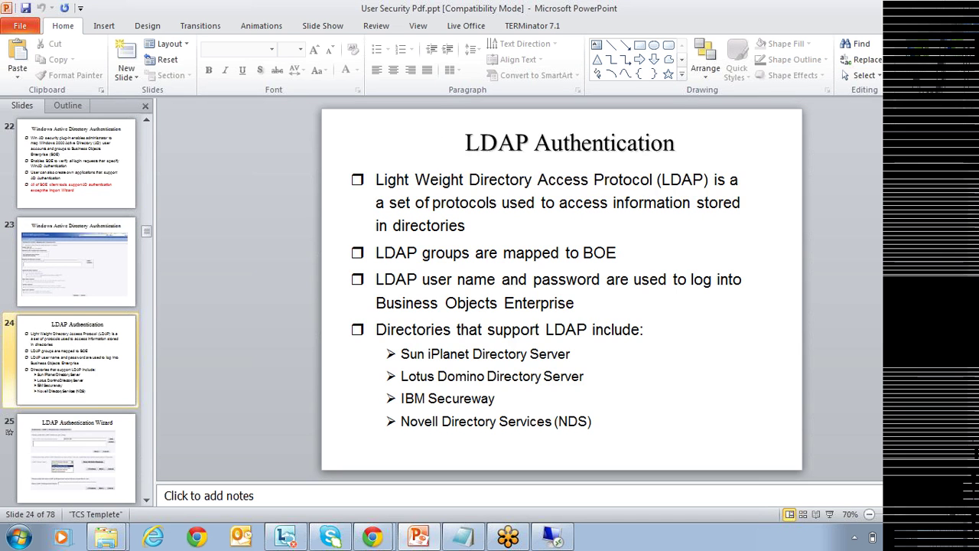
{"action": "scroll", "coordinate": [677, 350], "scroll_direction": "down", "scroll_amount": 1}
{"action": "scroll", "coordinate": [677, 350], "scroll_direction": "down", "scroll_amount": 1}
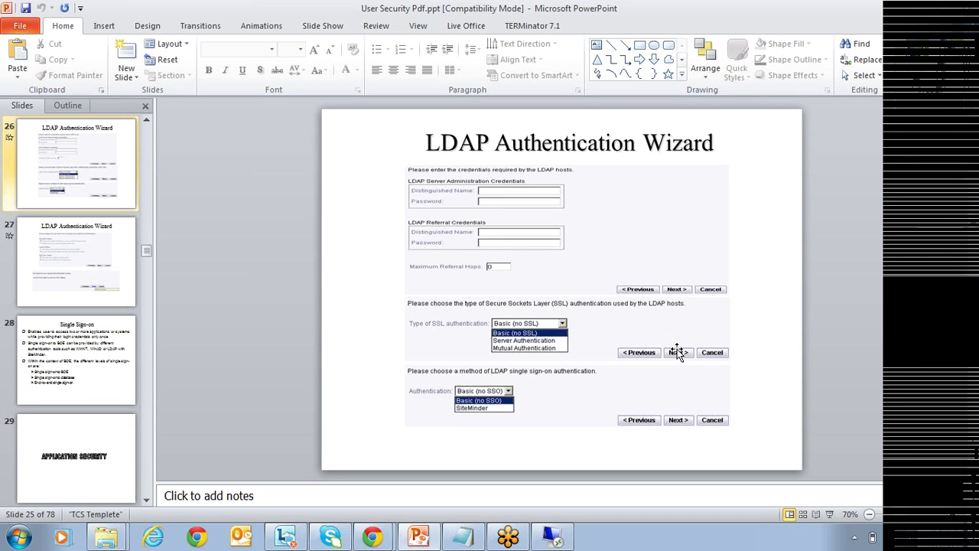
{"action": "scroll", "coordinate": [677, 350], "scroll_direction": "down", "scroll_amount": 1}
{"action": "scroll", "coordinate": [677, 350], "scroll_direction": "down", "scroll_amount": 1}
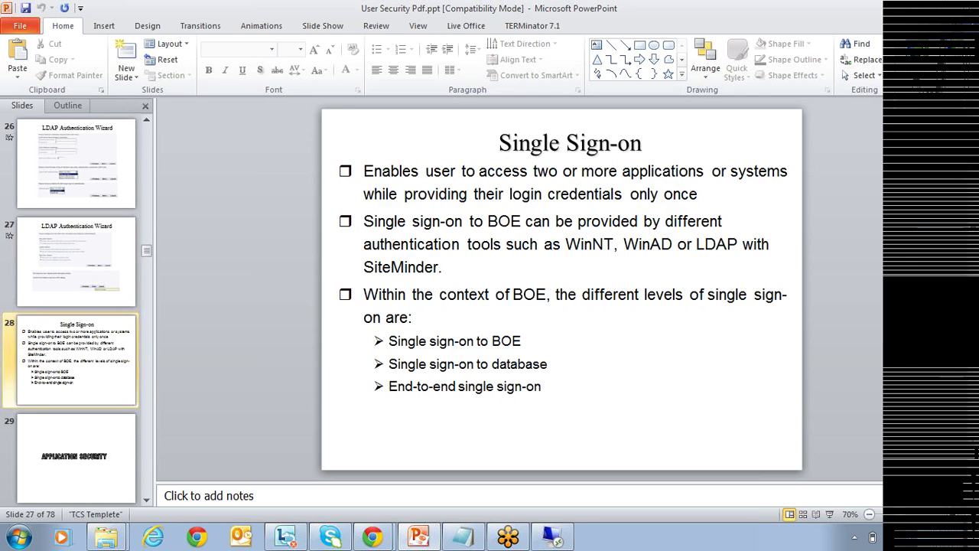
In the remote CMC, start the LDAP authentication wizard on its LDAP hosts page.
{"action": "left_click", "coordinate": [554, 537]}
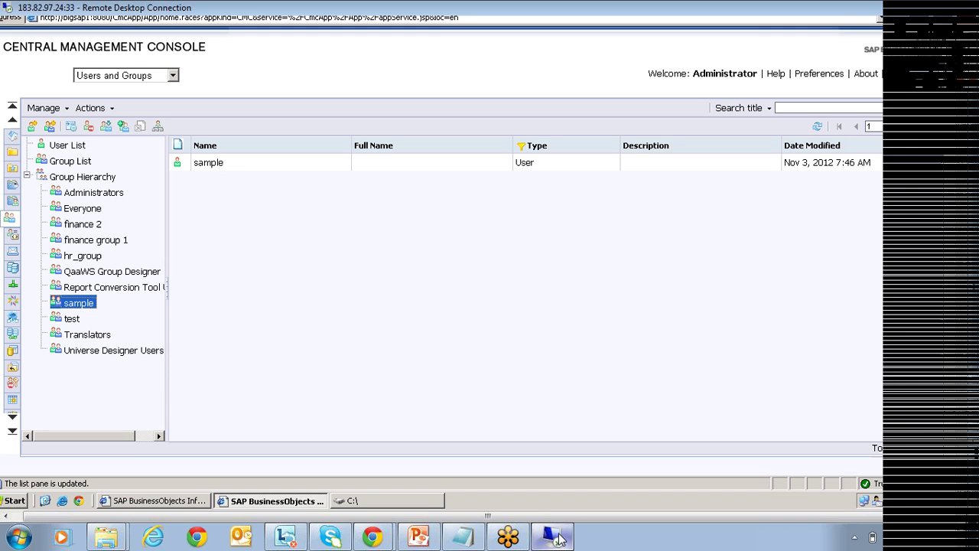
{"action": "left_click", "coordinate": [554, 534]}
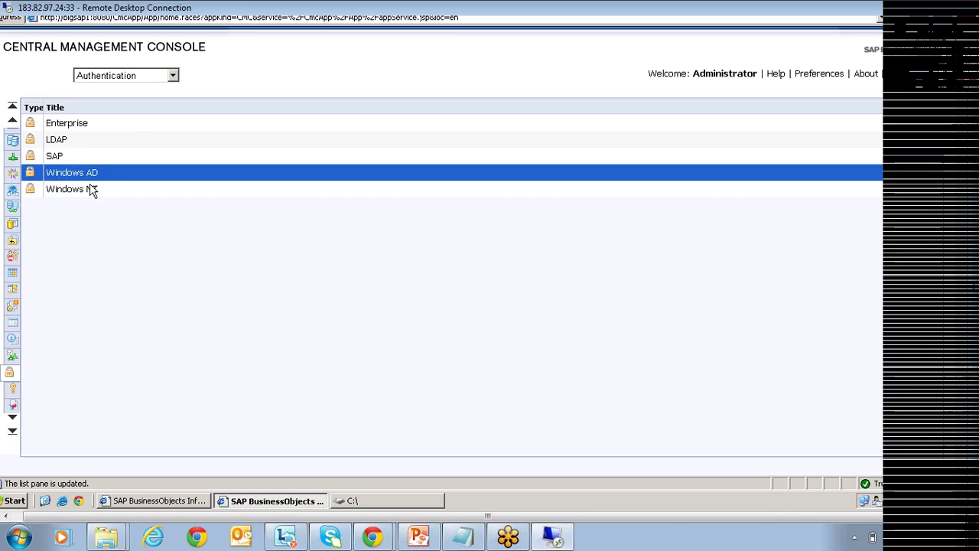
{"action": "left_click", "coordinate": [90, 189]}
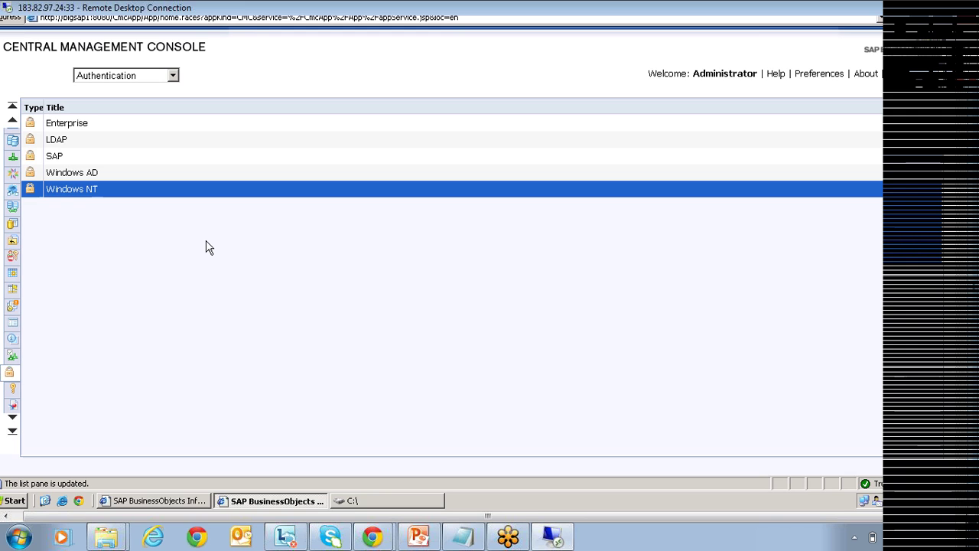
{"action": "key", "text": "Up"}
{"action": "key", "text": "Up"}
{"action": "key", "text": "Up"}
{"action": "key", "text": "Return"}
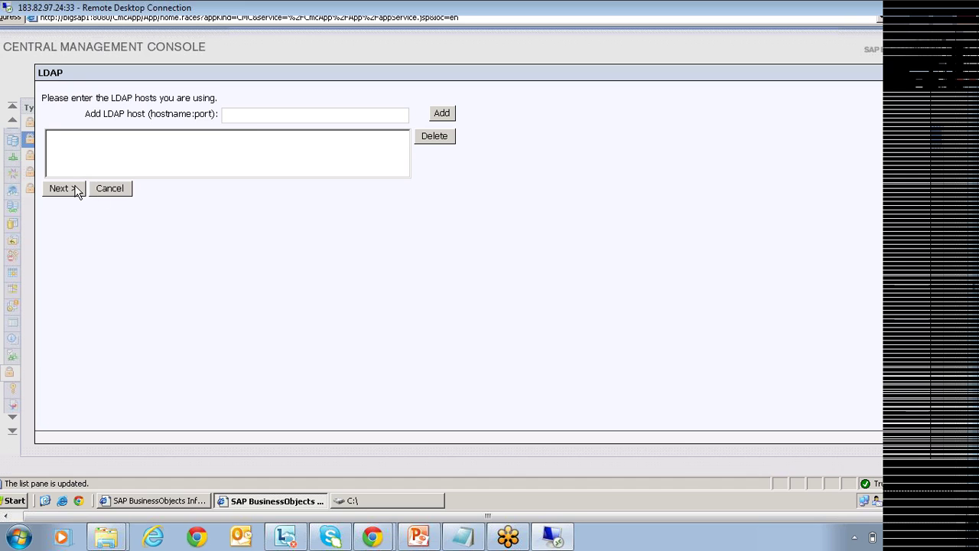
Advance the LDAP wizard to LDAP Server Type, then cancel back to Authentication.
{"action": "left_click", "coordinate": [78, 191]}
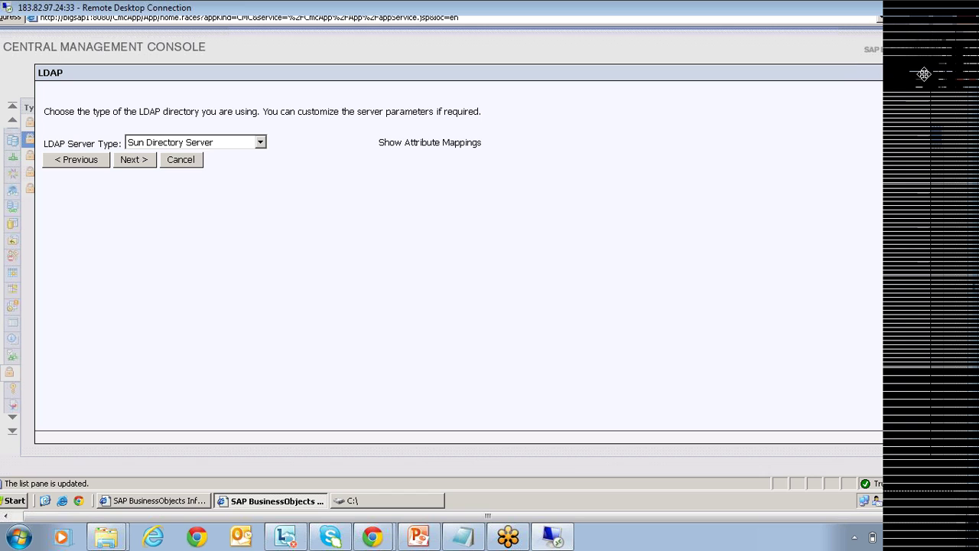
{"action": "left_click", "coordinate": [181, 159]}
Select the SAP authentication entry and open its properties.
{"action": "left_click", "coordinate": [69, 156]}
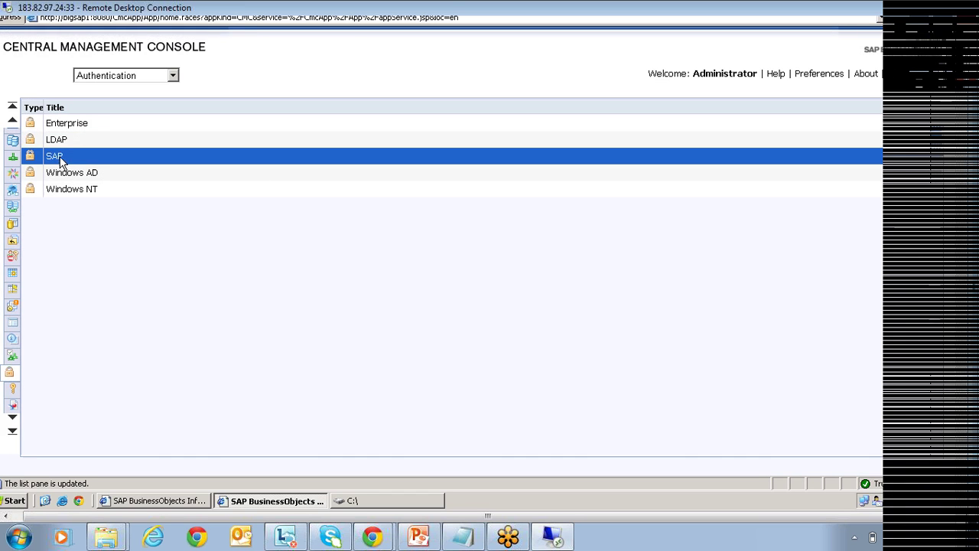
{"action": "double_click", "coordinate": [71, 157]}
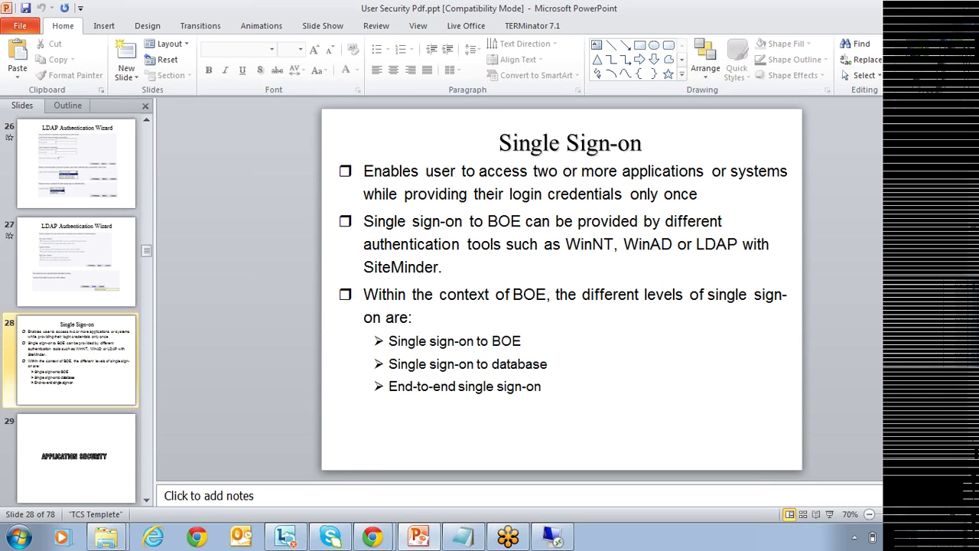
Advance the presentation to the APPLICATION SECURITY section slides.
{"action": "scroll", "coordinate": [684, 328], "scroll_direction": "down", "scroll_amount": 1}
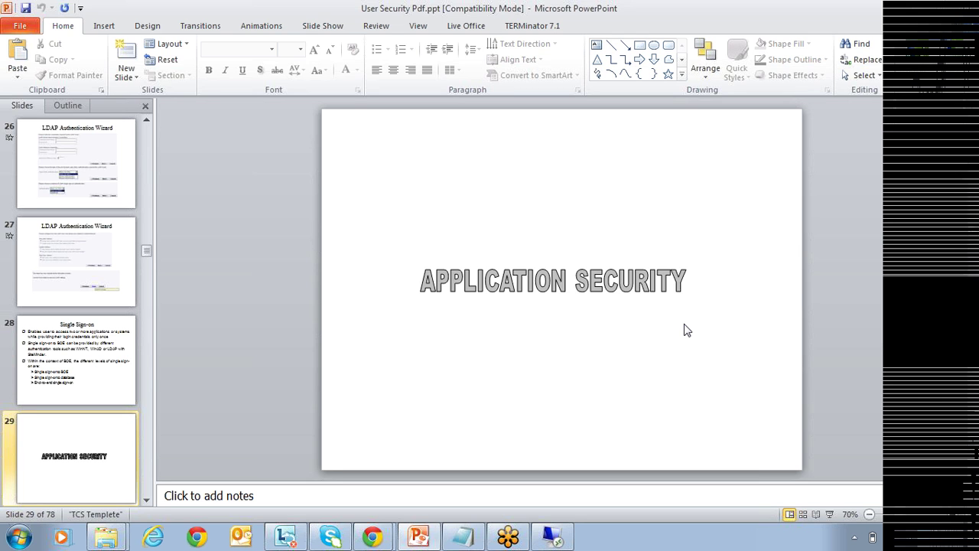
{"action": "key", "text": "Page_Down"}
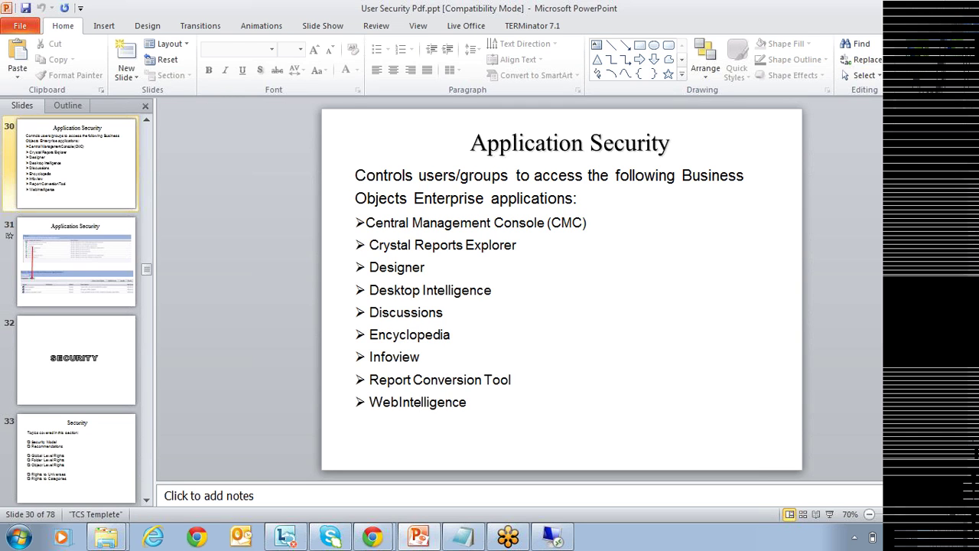
Highlight the Crystal Reports Explorer line, then advance to slide 31's application rights screenshot.
{"action": "left_click", "coordinate": [518, 245]}
{"action": "triple_click", "coordinate": [518, 245]}
{"action": "left_click", "coordinate": [518, 245]}
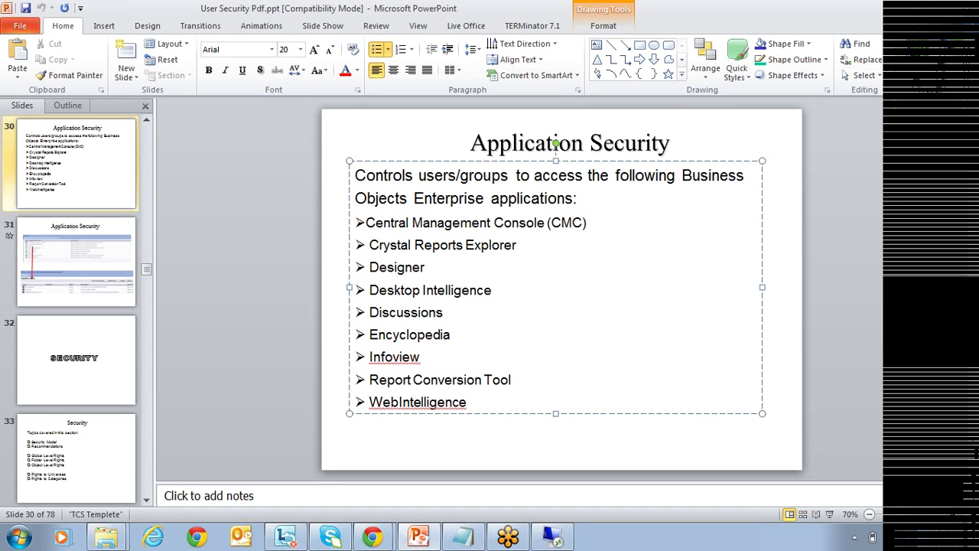
{"action": "left_click", "coordinate": [465, 437]}
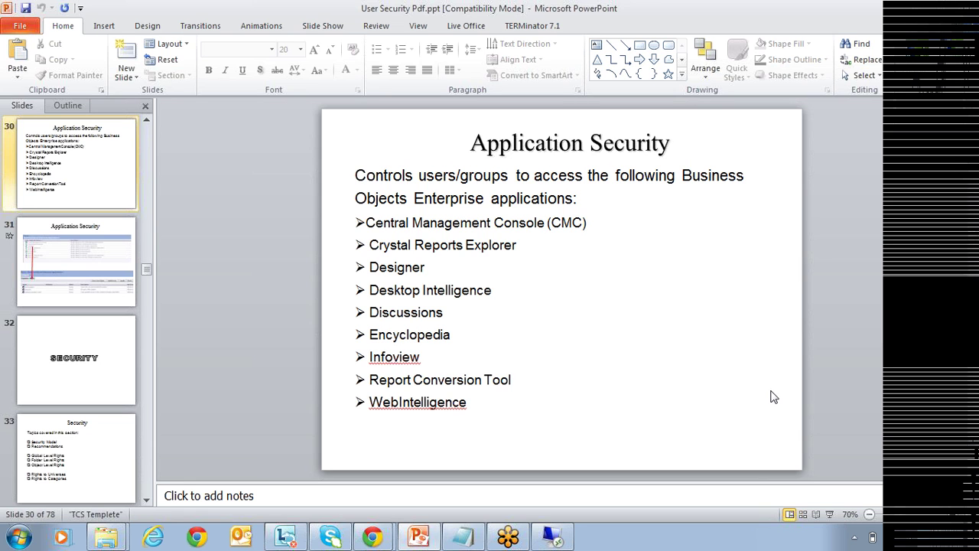
{"action": "key", "text": "Page_Down"}
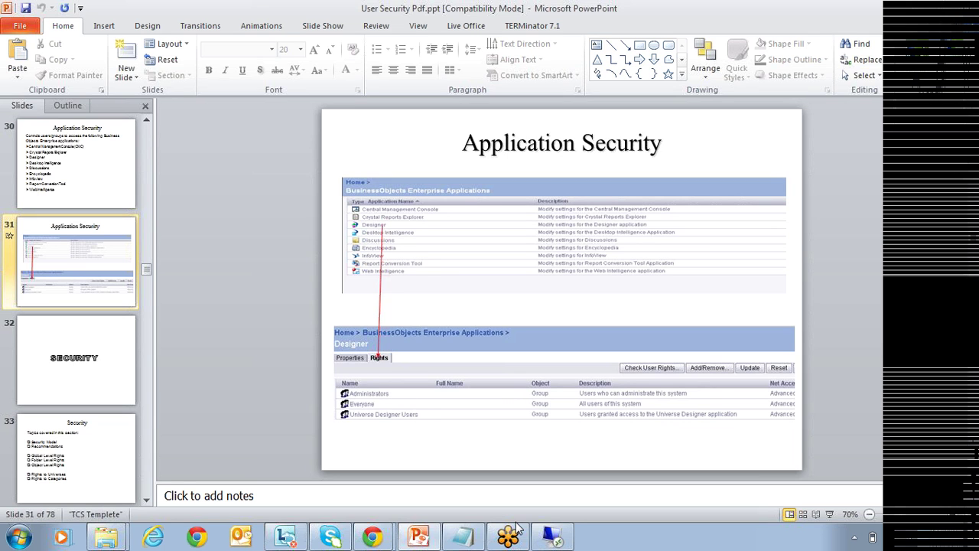
Go to the CMC Applications list and bring up Web Intelligence's context menu.
{"action": "left_click", "coordinate": [559, 539]}
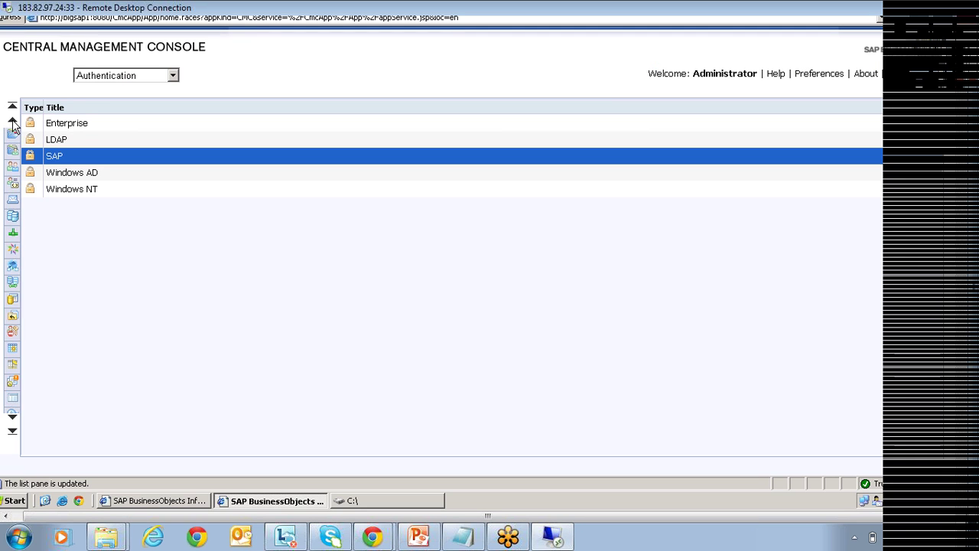
{"action": "left_click", "coordinate": [13, 138]}
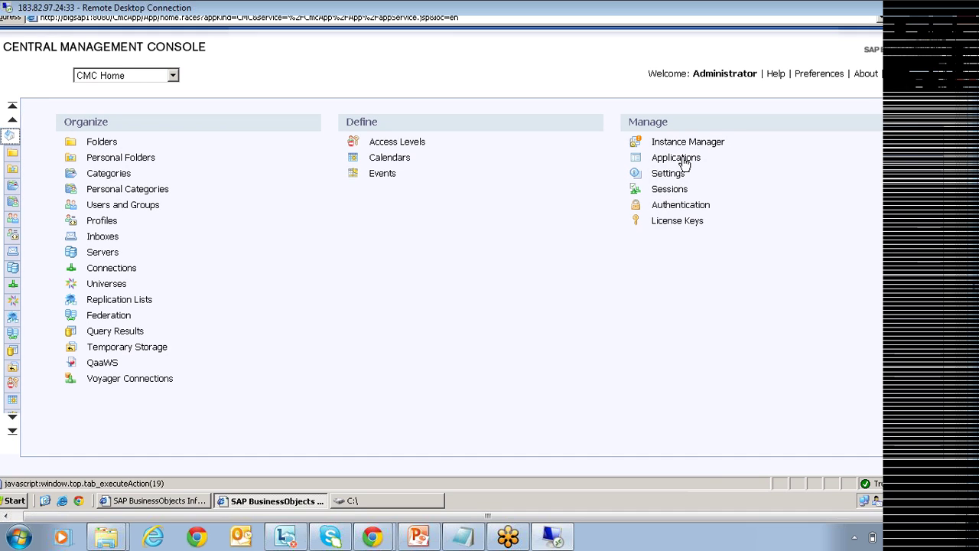
{"action": "left_click", "coordinate": [685, 159]}
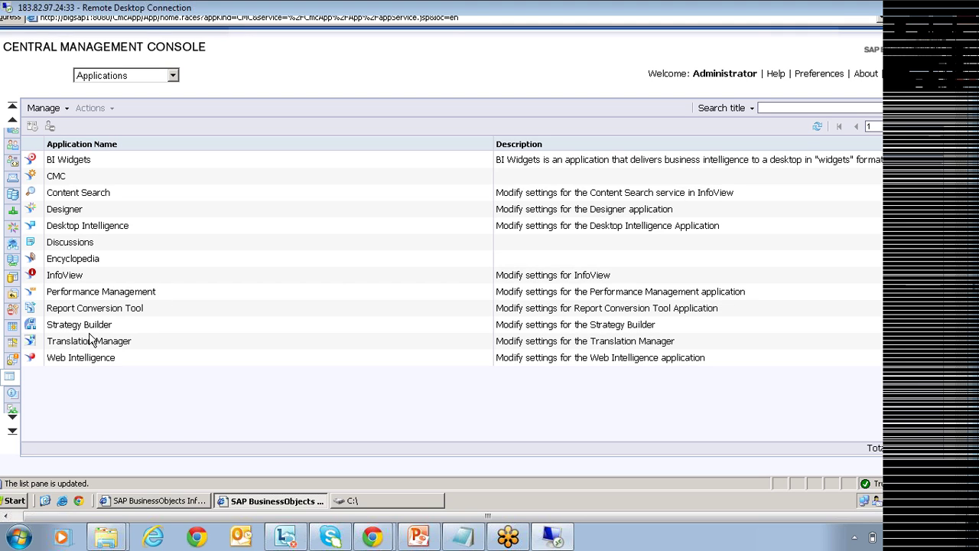
{"action": "left_click", "coordinate": [95, 361]}
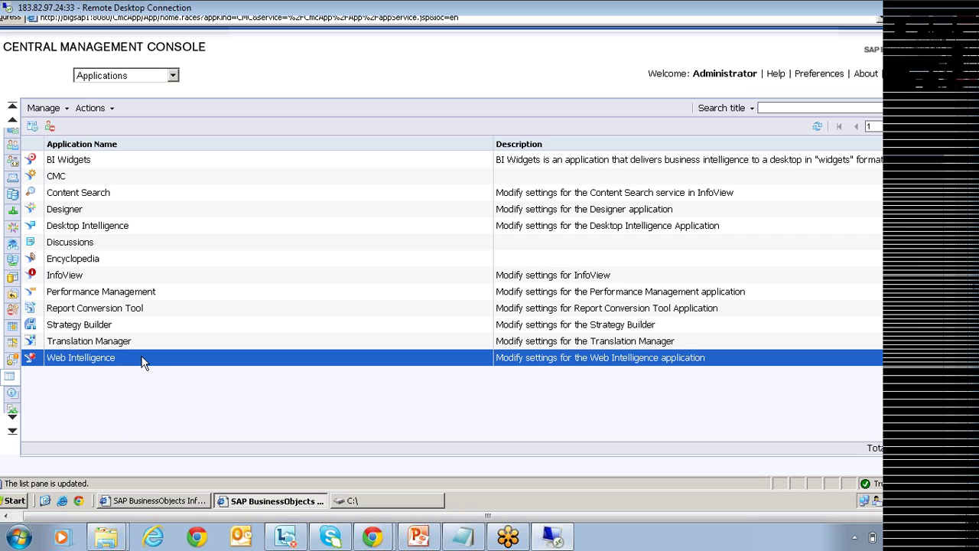
{"action": "right_click", "coordinate": [143, 358]}
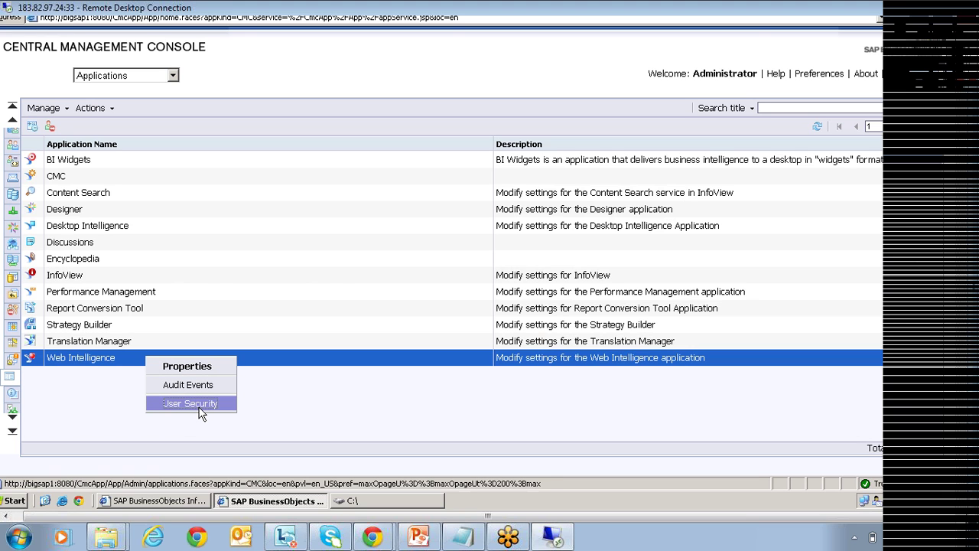
Open Web Intelligence User Security, review the Administrators and Everyone groups, and start Add Principals.
{"action": "left_click", "coordinate": [201, 414]}
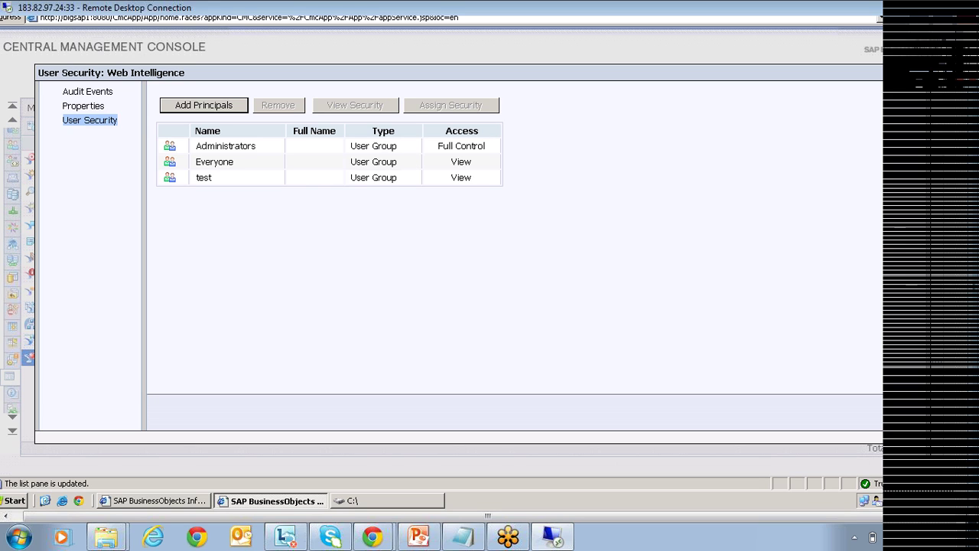
{"action": "double_click", "coordinate": [461, 131]}
{"action": "left_click", "coordinate": [247, 149]}
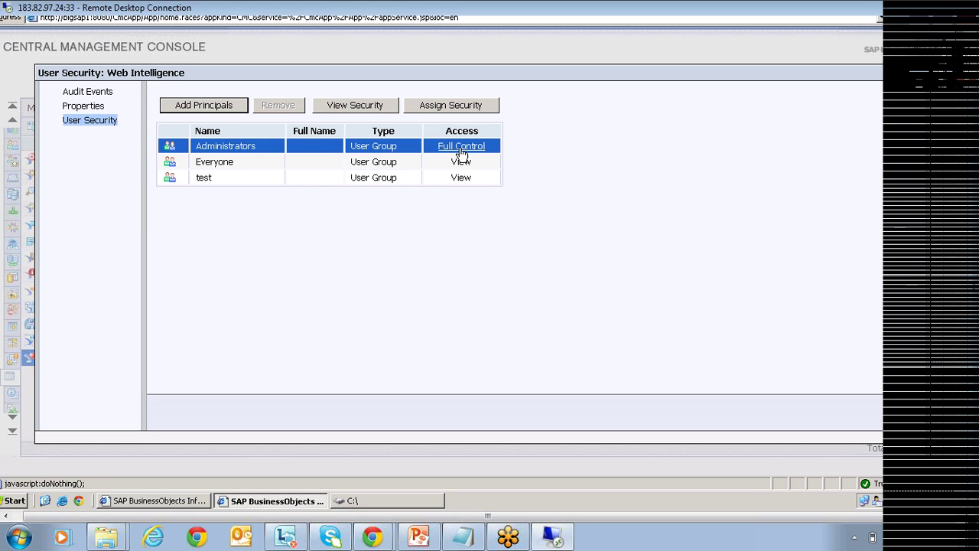
{"action": "left_click", "coordinate": [261, 158]}
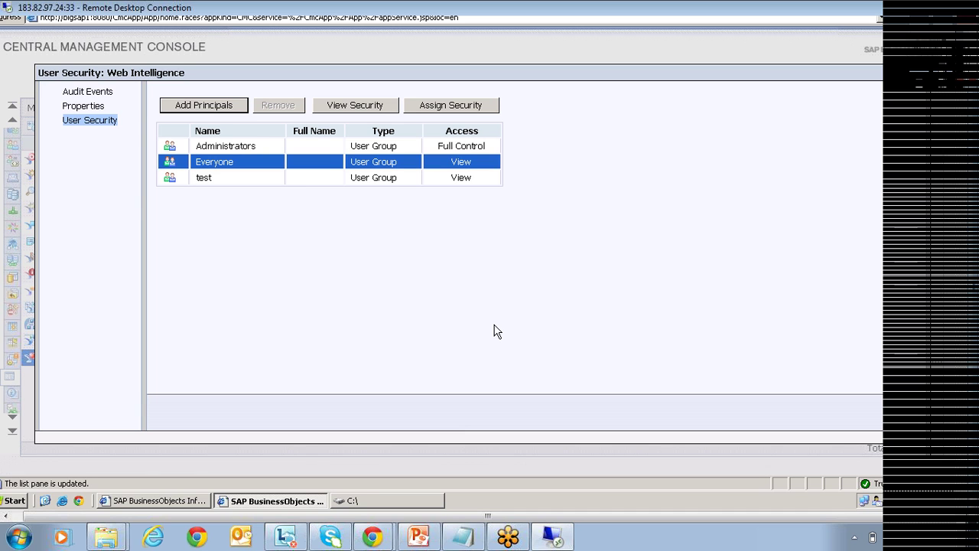
{"action": "key", "text": "Tab"}
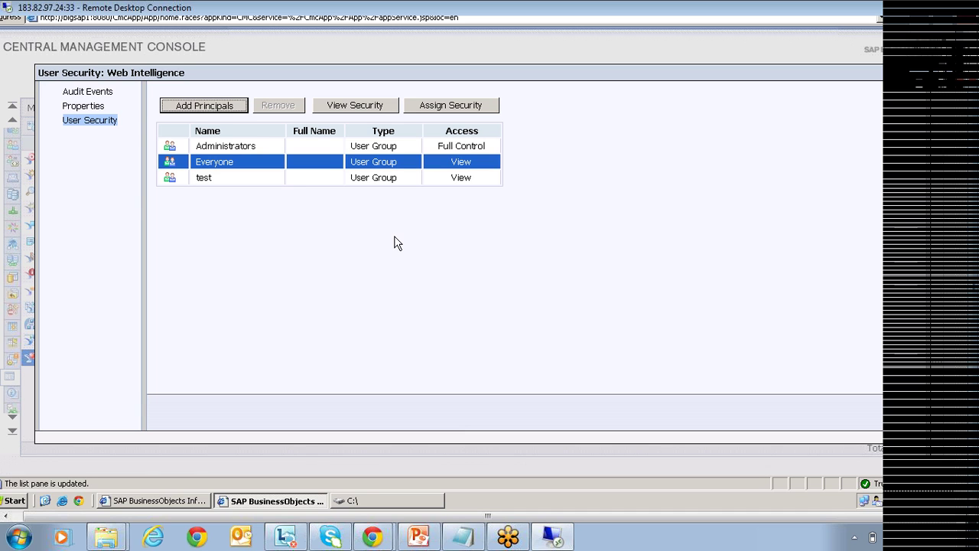
{"action": "key", "text": "Return"}
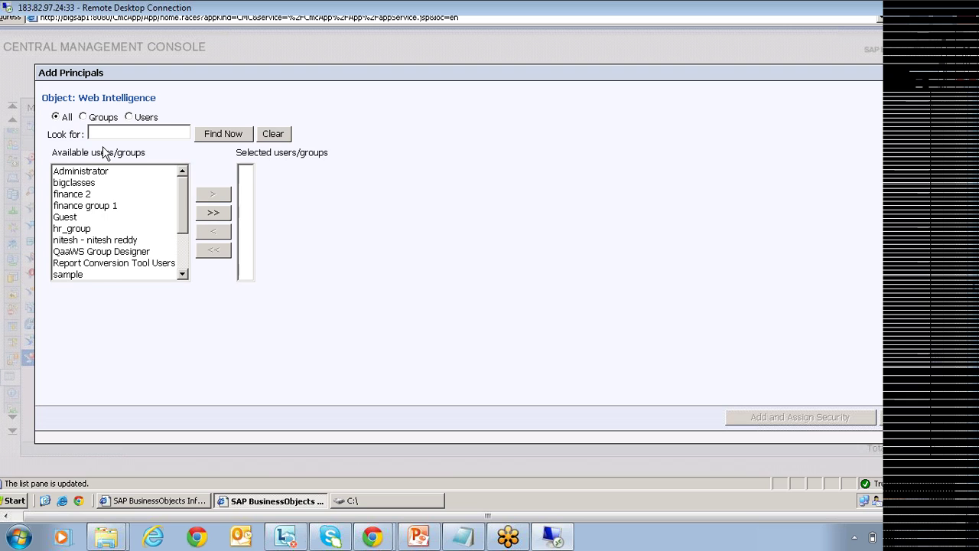
Filter the available list to groups and move 'sample' into Selected.
{"action": "left_click", "coordinate": [83, 117]}
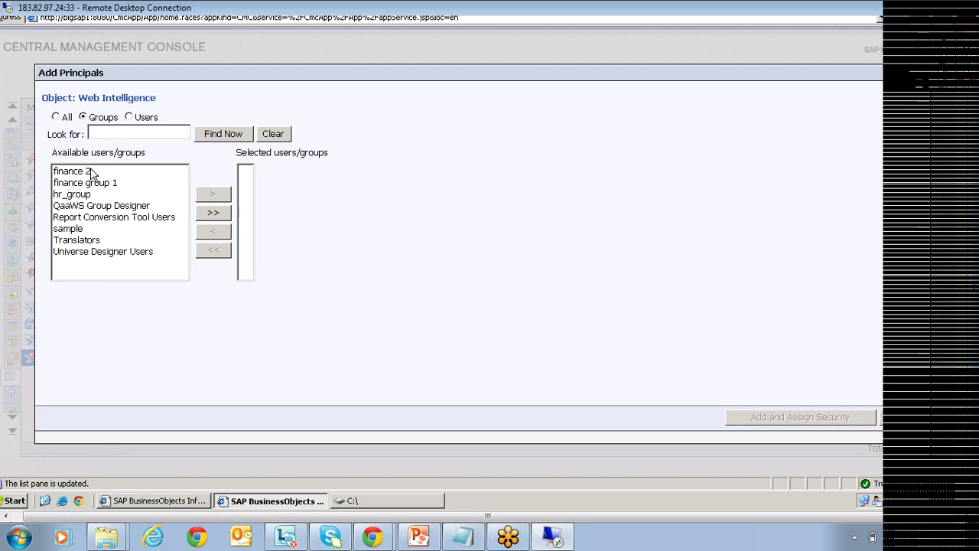
{"action": "double_click", "coordinate": [67, 228]}
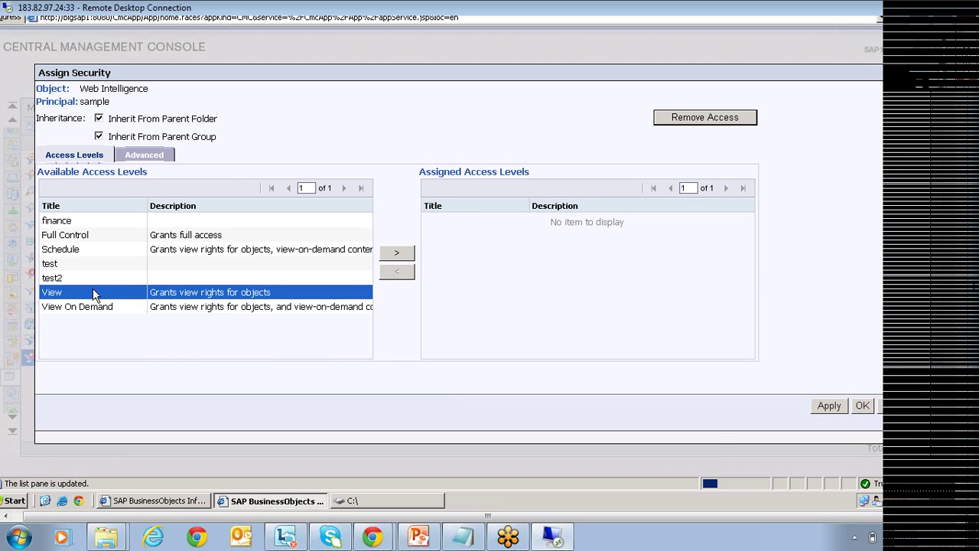
Pick the Full Control access level for sample, then switch to Advanced rights.
{"action": "left_click", "coordinate": [85, 237]}
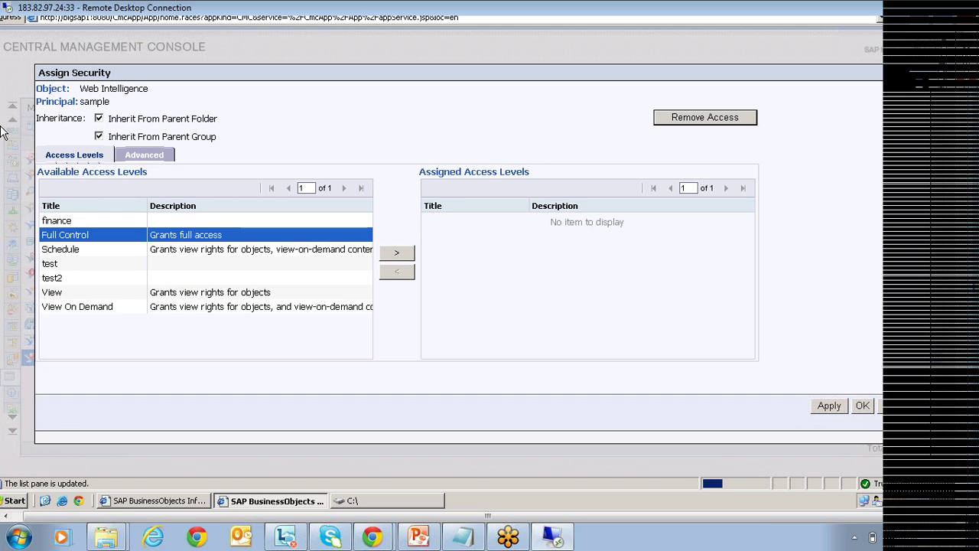
{"action": "left_click", "coordinate": [148, 159]}
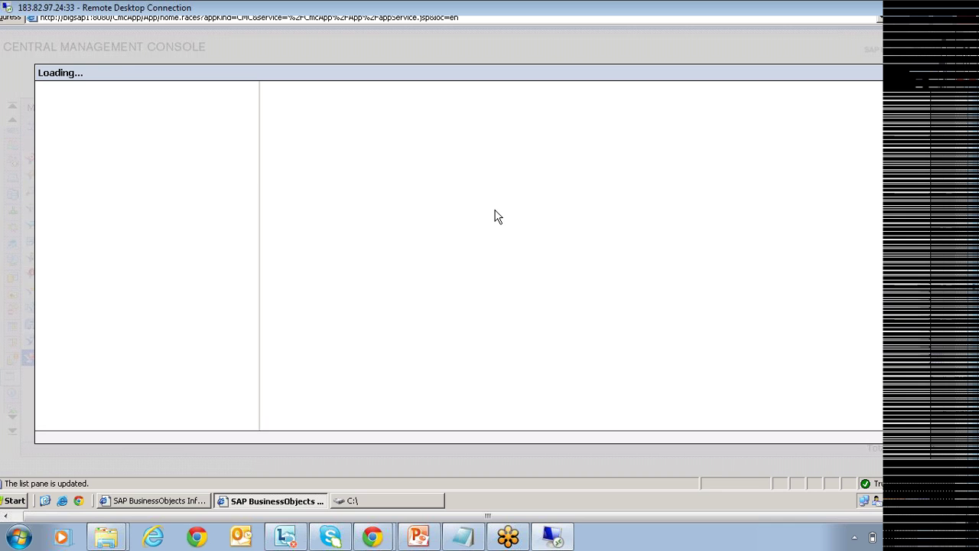
Expand Application, select Web Intelligence, review its specific rights, then close the rights list.
{"action": "left_click", "coordinate": [48, 153]}
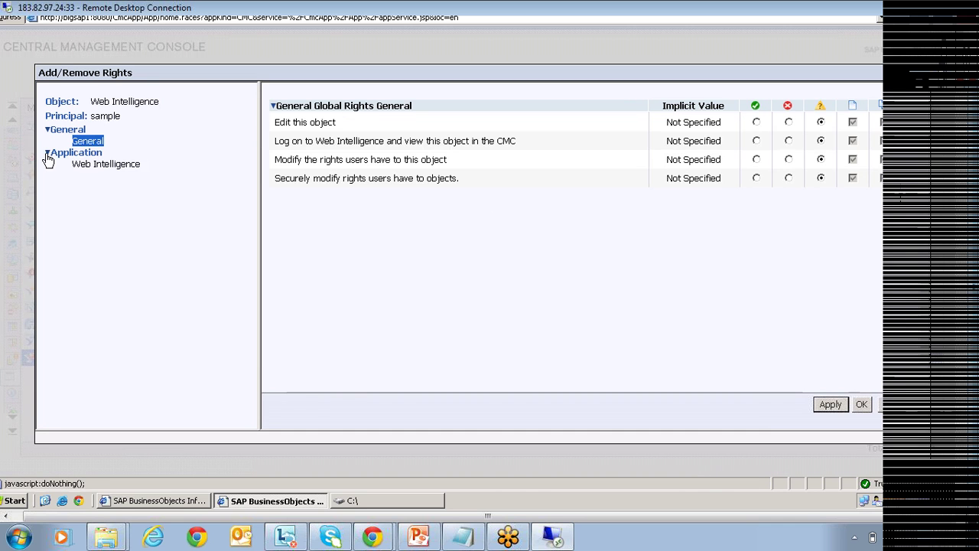
{"action": "left_click", "coordinate": [104, 165]}
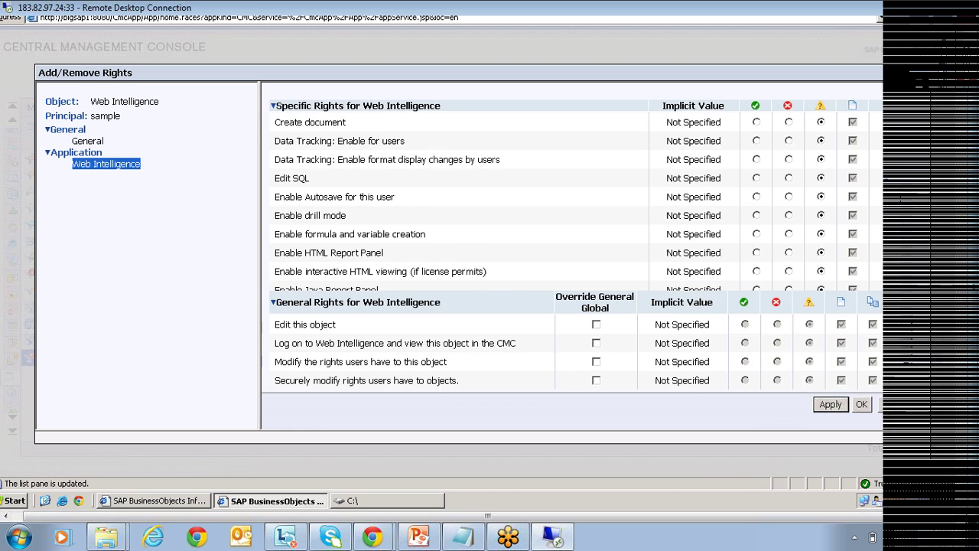
{"action": "scroll", "coordinate": [497, 198], "scroll_direction": "down", "scroll_amount": 3}
{"action": "scroll", "coordinate": [497, 199], "scroll_direction": "down", "scroll_amount": 3}
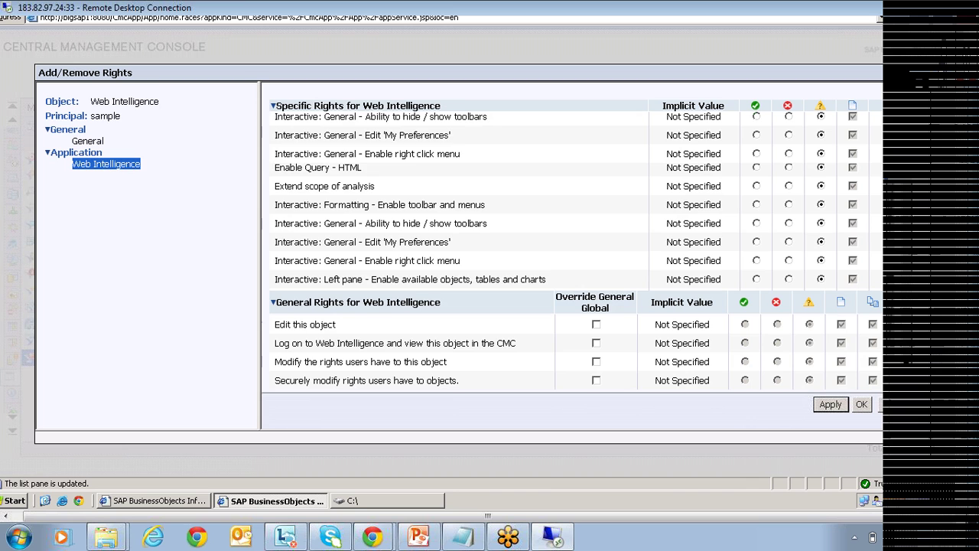
{"action": "scroll", "coordinate": [547, 219], "scroll_direction": "down", "scroll_amount": 3}
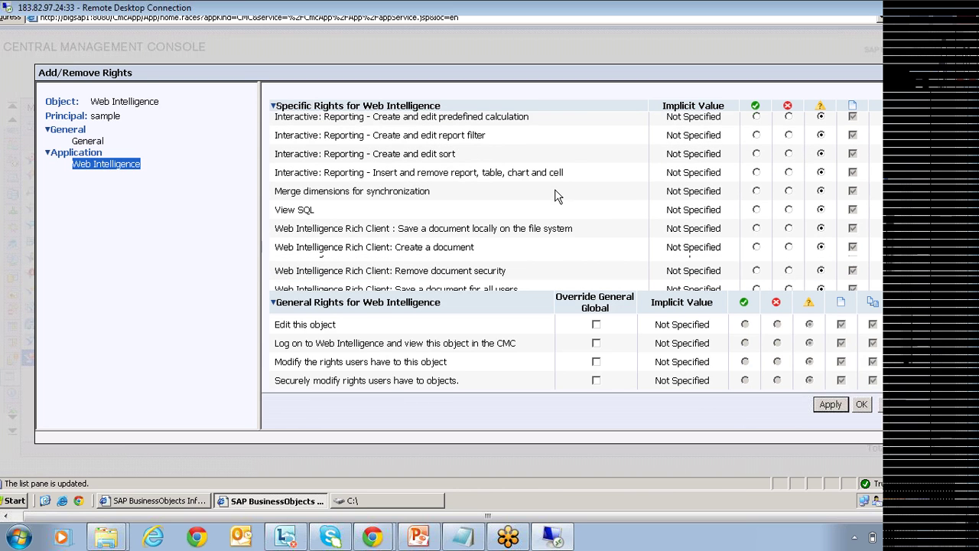
{"action": "scroll", "coordinate": [581, 184], "scroll_direction": "up", "scroll_amount": 5}
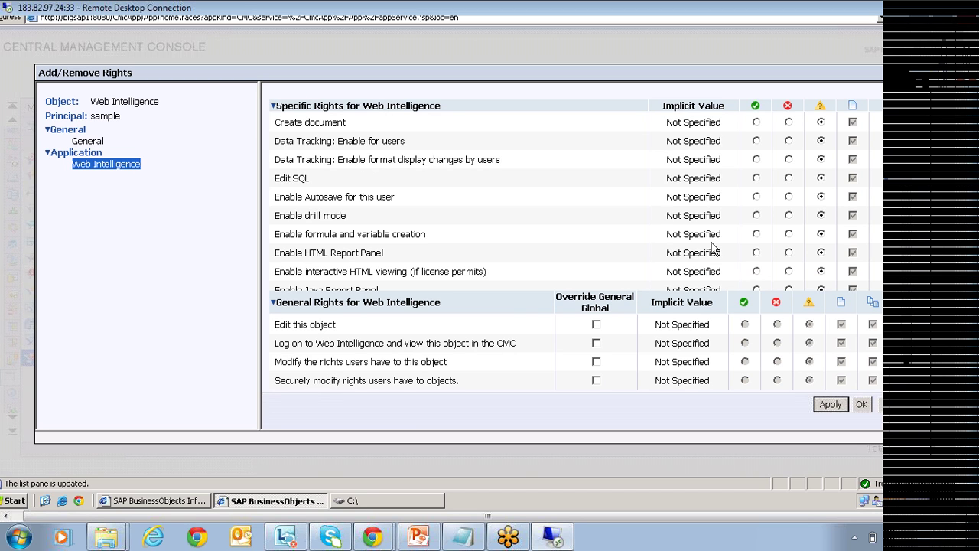
{"action": "left_click", "coordinate": [902, 412]}
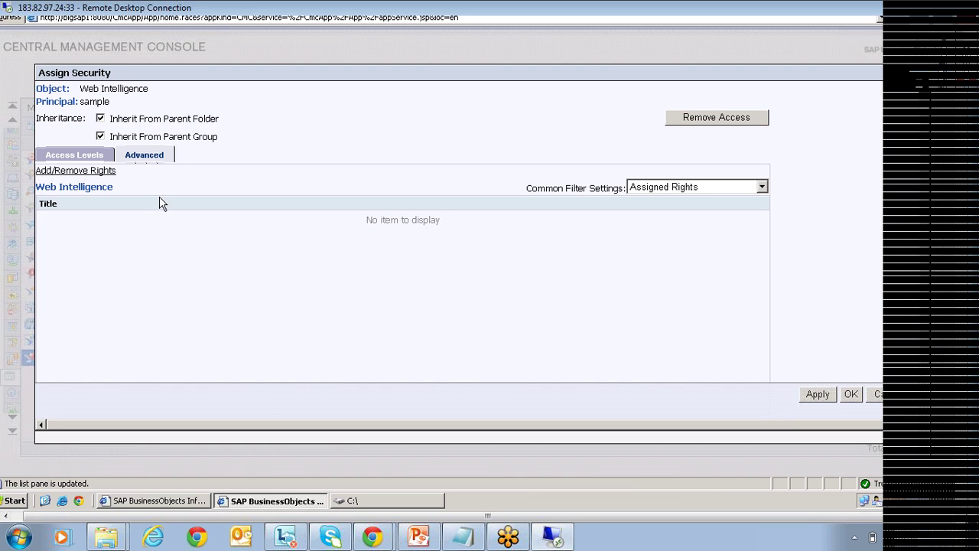
Assign the View access level on Web Intelligence to the sample group.
{"action": "left_click", "coordinate": [81, 156]}
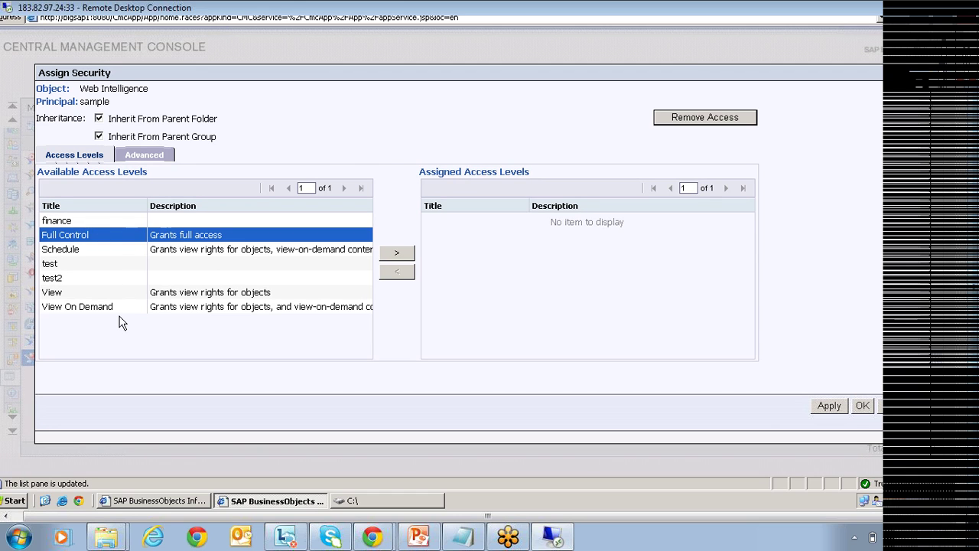
{"action": "left_click", "coordinate": [77, 293]}
{"action": "left_click", "coordinate": [399, 255]}
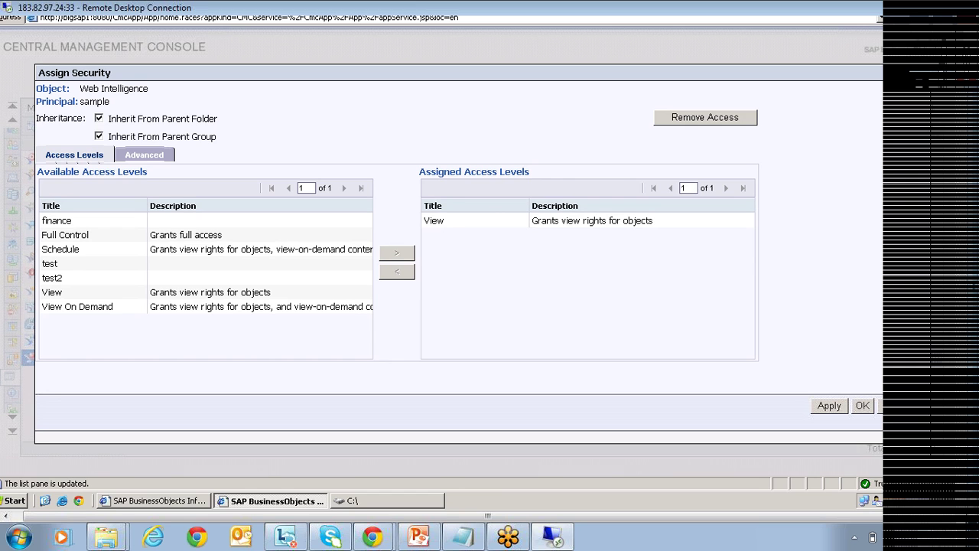
{"action": "left_click", "coordinate": [148, 158]}
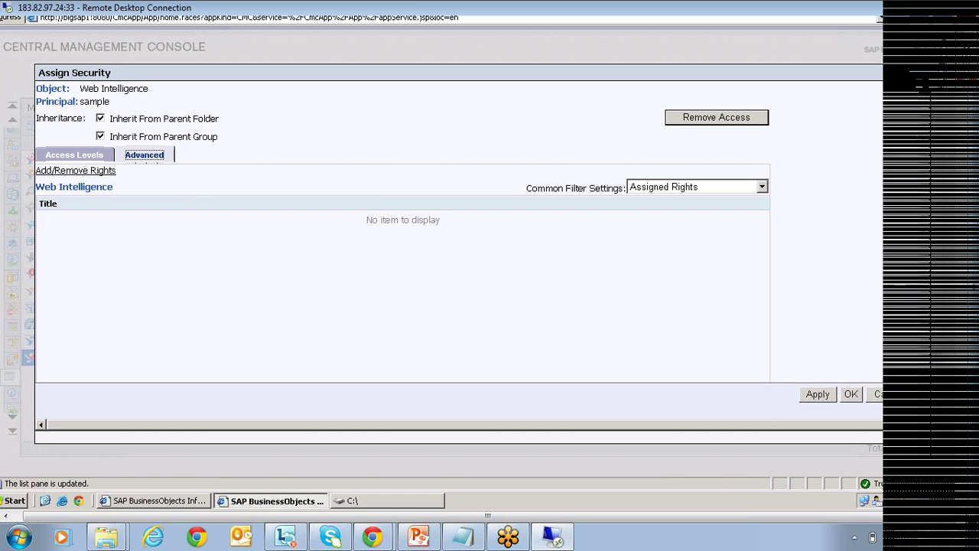
Set the Web Intelligence Create document right to Granted for sample, then return to PowerPoint.
{"action": "left_click", "coordinate": [88, 173]}
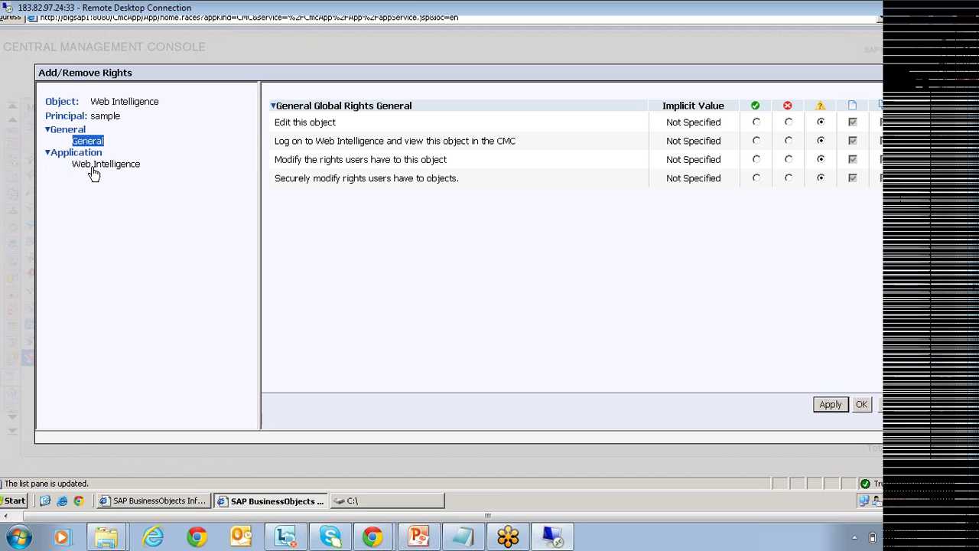
{"action": "left_click", "coordinate": [99, 164]}
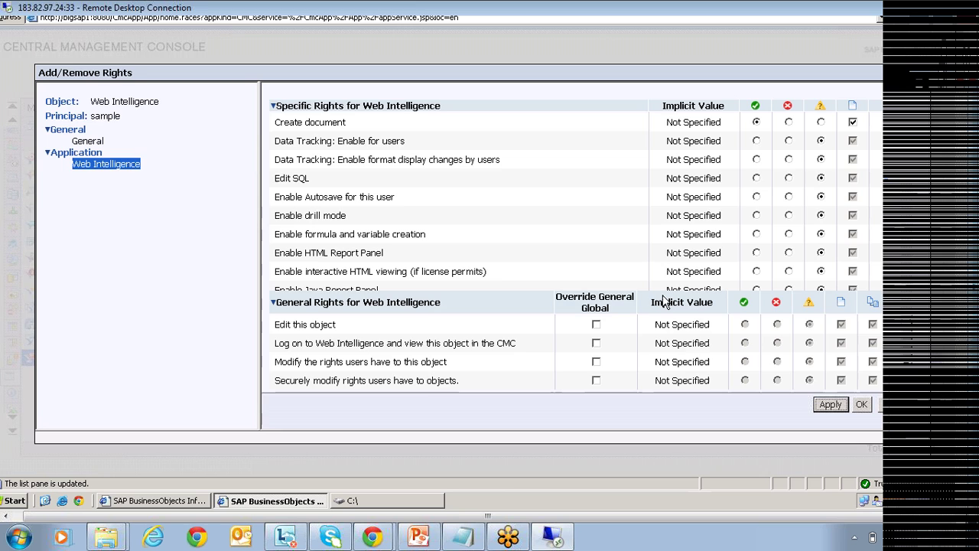
{"action": "left_click", "coordinate": [862, 404]}
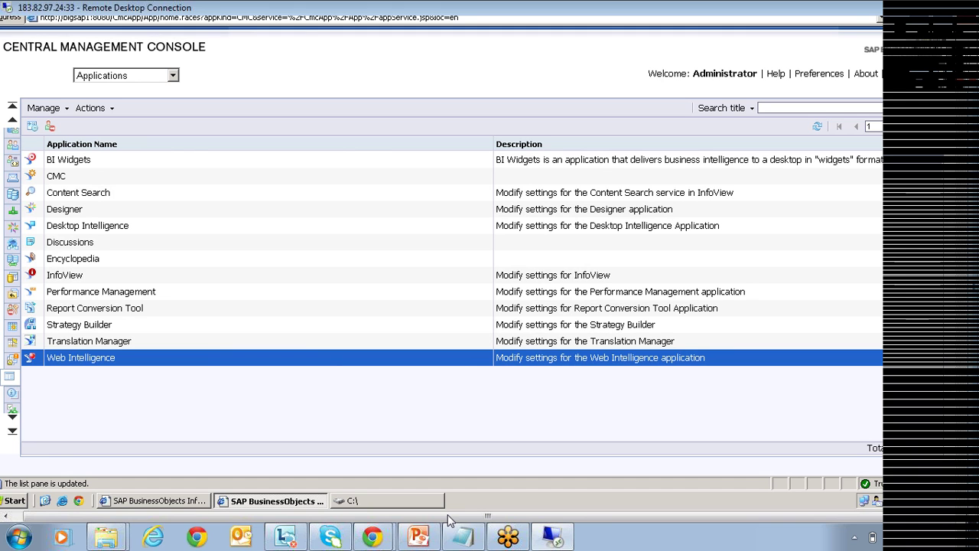
{"action": "left_click", "coordinate": [419, 535]}
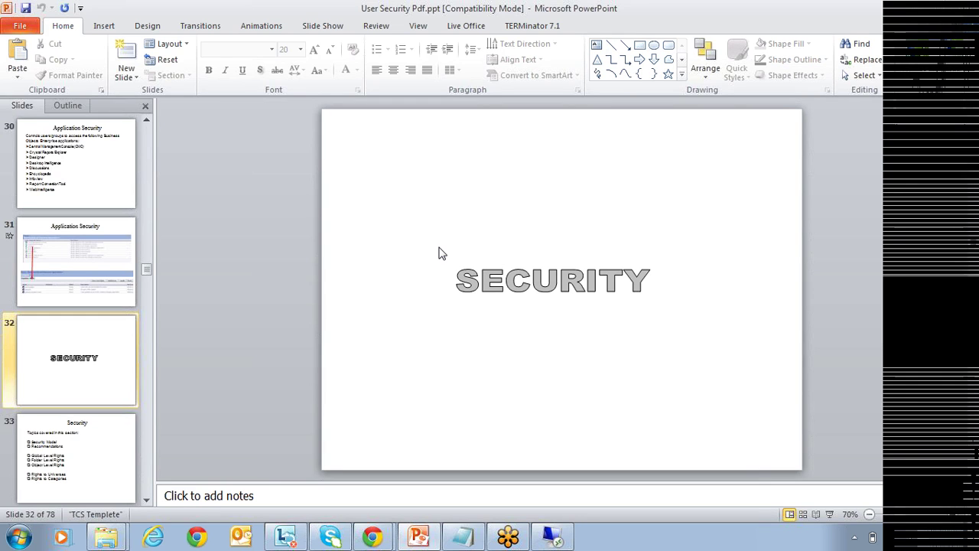
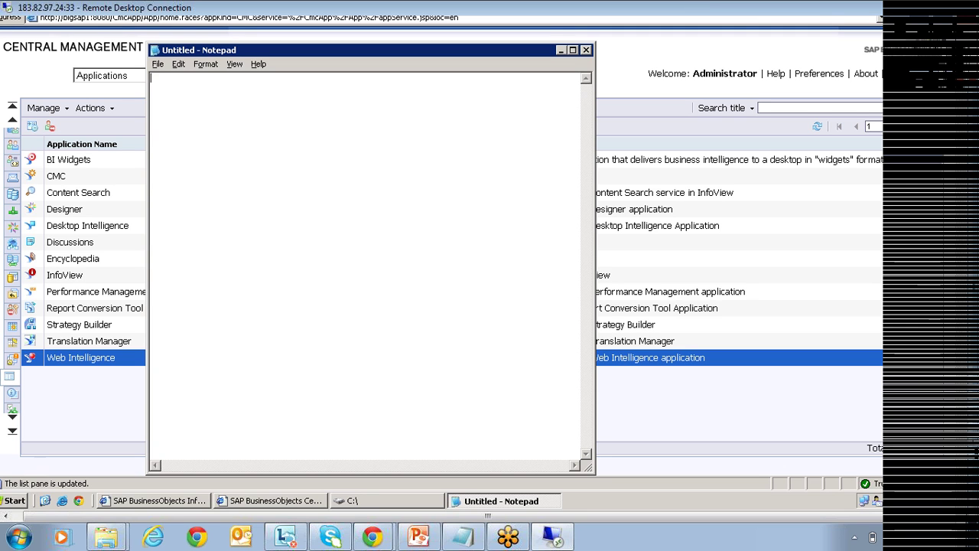
Type folders, user groups and access levels on separate lines with blank lines between.
{"action": "type", "text": "folders"}
{"action": "key", "text": "Return"}
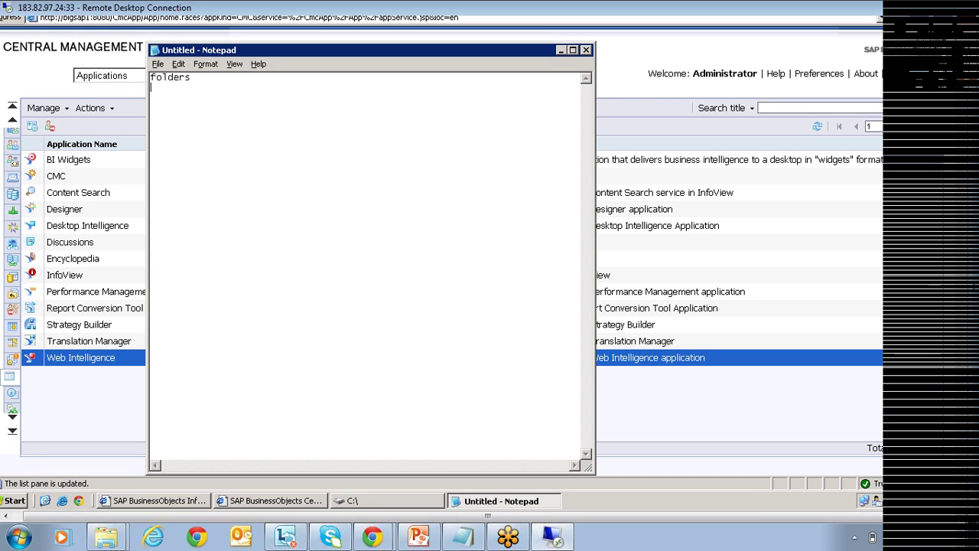
{"action": "key", "text": "Return"}
{"action": "key", "text": "Return"}
{"action": "key", "text": "Return"}
{"action": "key", "text": "Return"}
{"action": "type", "text": "user groups"}
{"action": "key", "text": "Return"}
{"action": "key", "text": "Return"}
{"action": "key", "text": "Return"}
{"action": "key", "text": "Return"}
{"action": "key", "text": "Return"}
{"action": "key", "text": "Return"}
{"action": "type", "text": "access leve"}
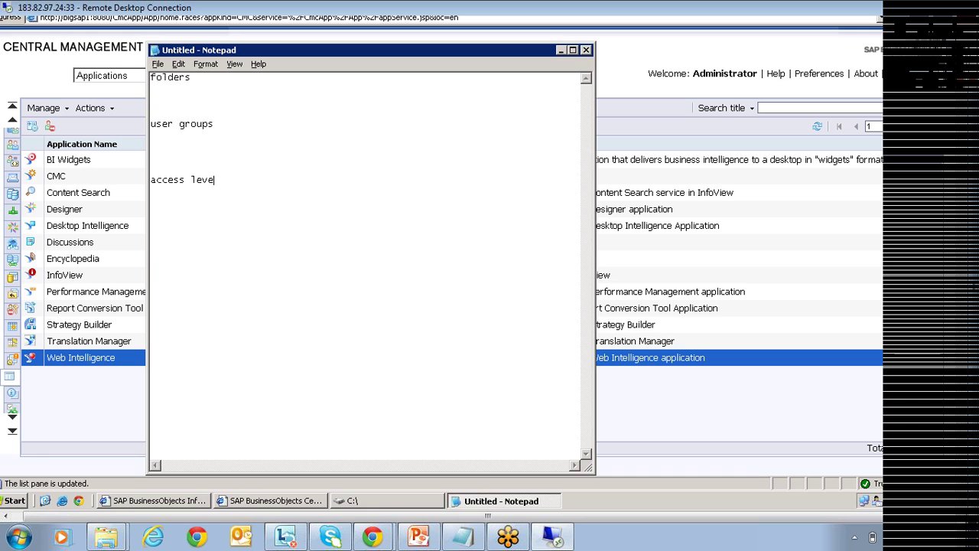
{"action": "type", "text": "ls"}
Highlight the folders, user groups and access levels lines in turn while explaining each.
{"action": "left_click", "coordinate": [198, 83]}
{"action": "key", "text": "shift+Home"}
{"action": "left_click_drag", "start_coordinate": [215, 124], "coordinate": [151, 116]}
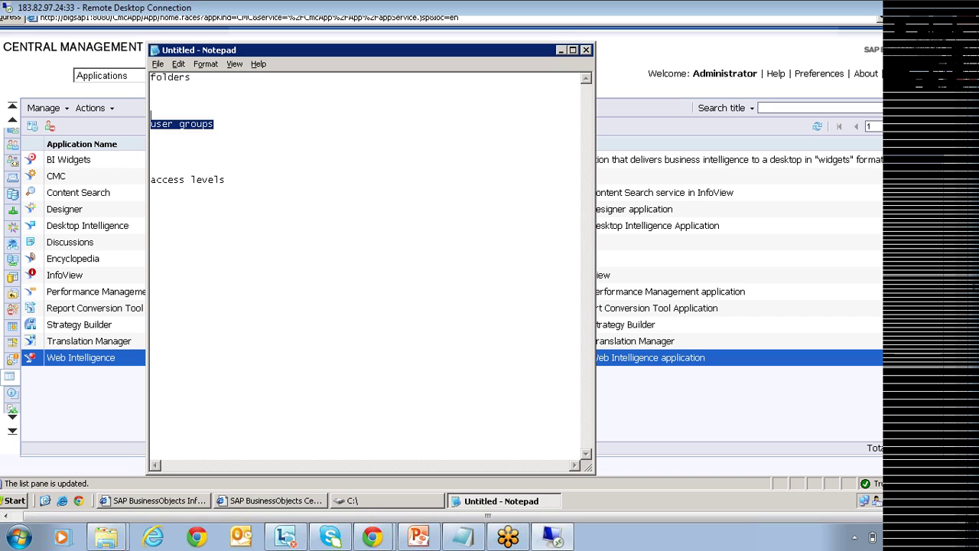
{"action": "left_click", "coordinate": [173, 78]}
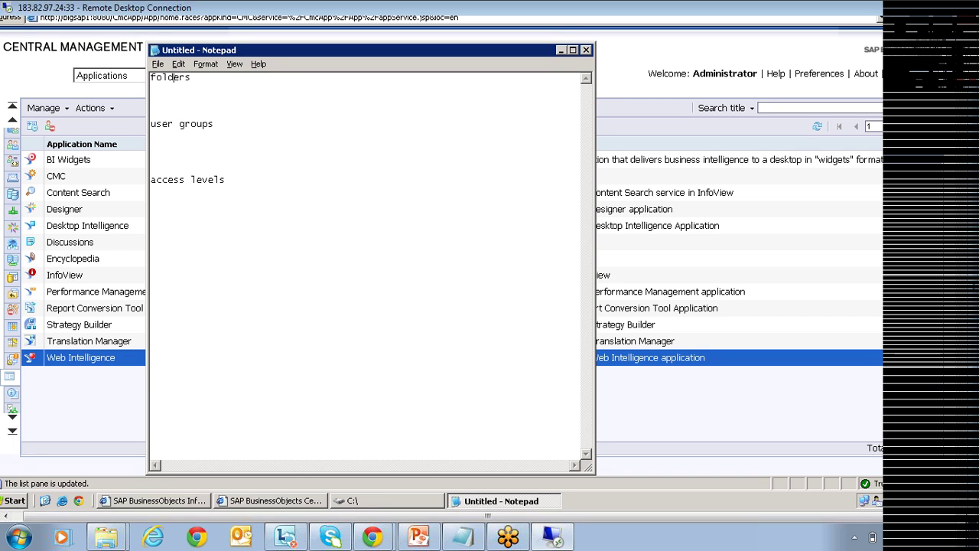
{"action": "left_click_drag", "start_coordinate": [215, 124], "coordinate": [151, 122]}
{"action": "left_click_drag", "start_coordinate": [191, 77], "coordinate": [151, 77]}
{"action": "left_click_drag", "start_coordinate": [214, 124], "coordinate": [151, 124]}
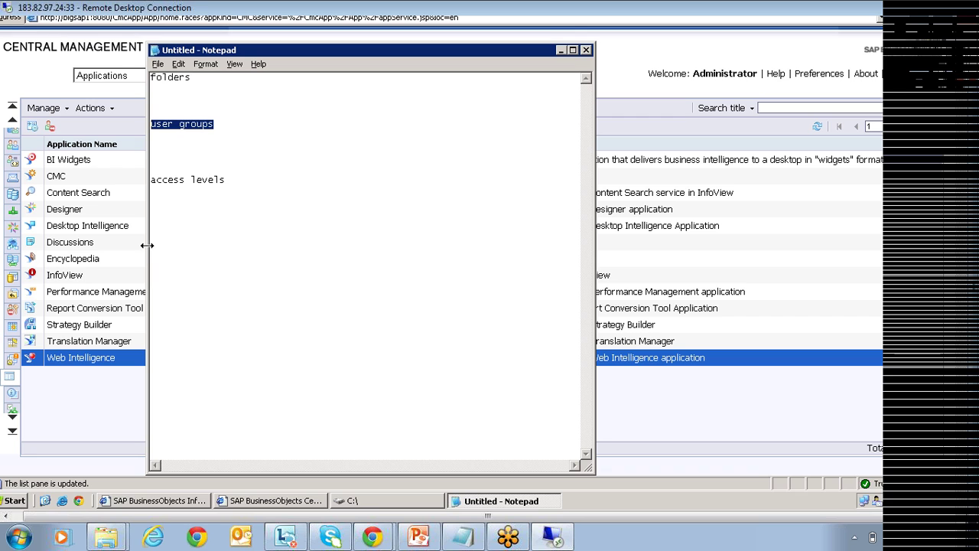
{"action": "left_click_drag", "start_coordinate": [225, 180], "coordinate": [151, 180]}
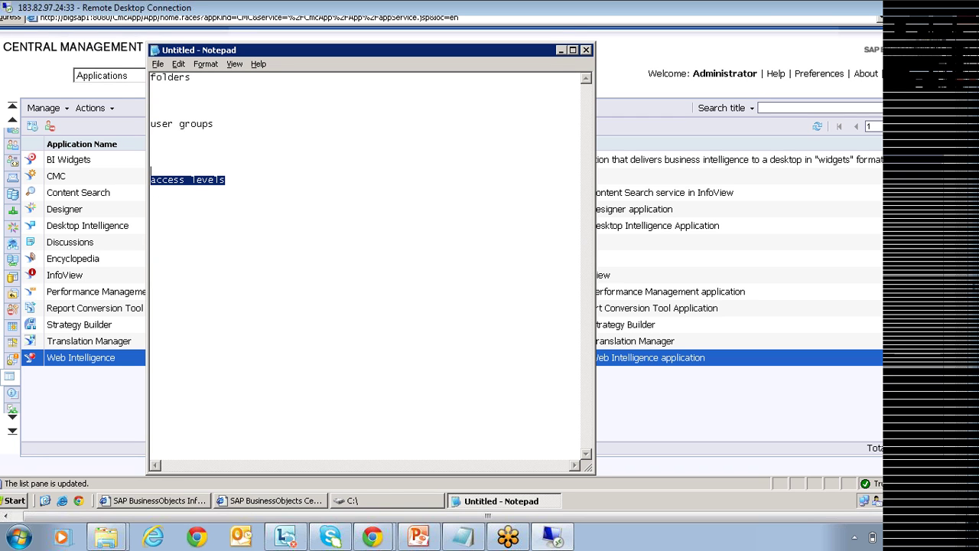
{"action": "left_click_drag", "start_coordinate": [191, 77], "coordinate": [151, 77]}
{"action": "left_click", "coordinate": [215, 124]}
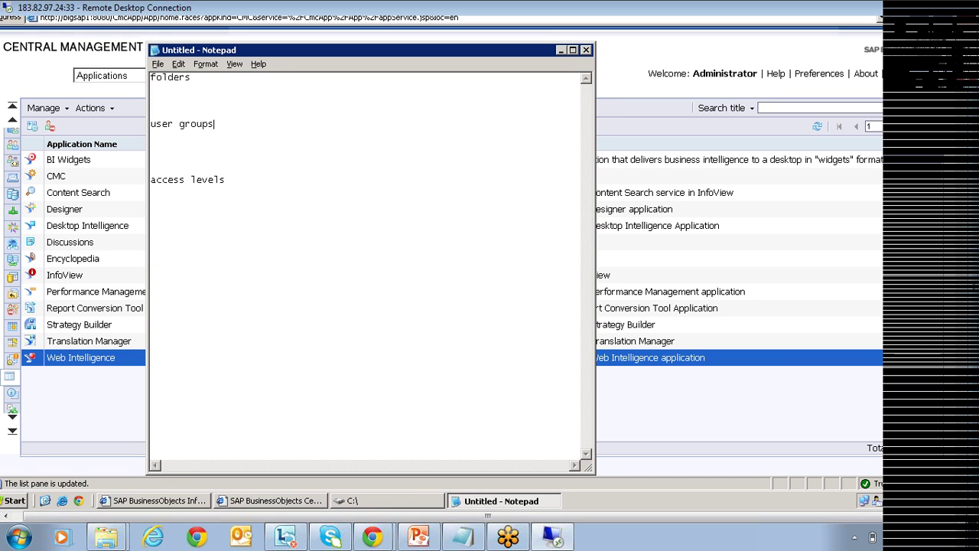
Reselect the lines and undo to rework the first line as report, then return to PowerPoint.
{"action": "key", "text": "shift+Up"}
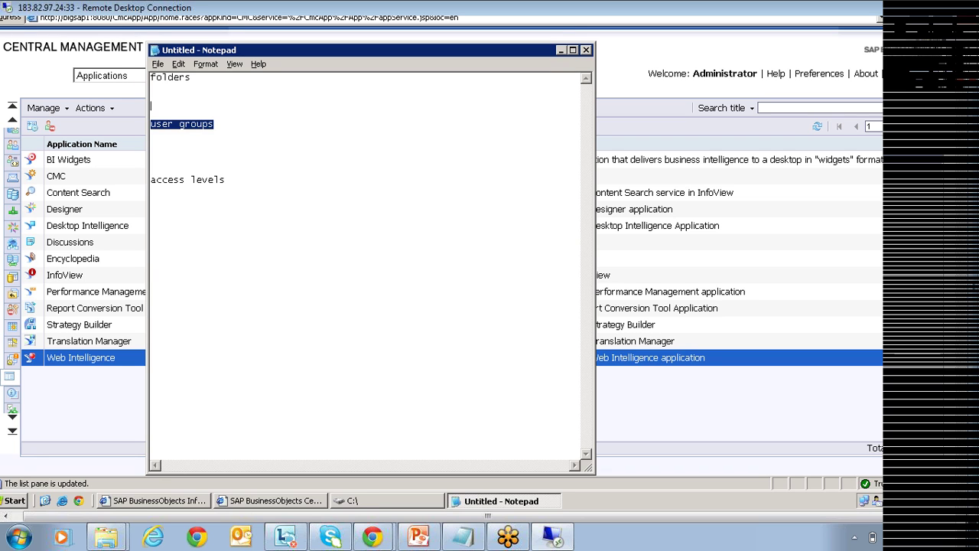
{"action": "key", "text": "Down"}
{"action": "key", "text": "Down"}
{"action": "key", "text": "Down"}
{"action": "key", "text": "Down"}
{"action": "key", "text": "Down"}
{"action": "key", "text": "Down"}
{"action": "key", "text": "Down"}
{"action": "key", "text": "Down"}
{"action": "key", "text": "shift+End"}
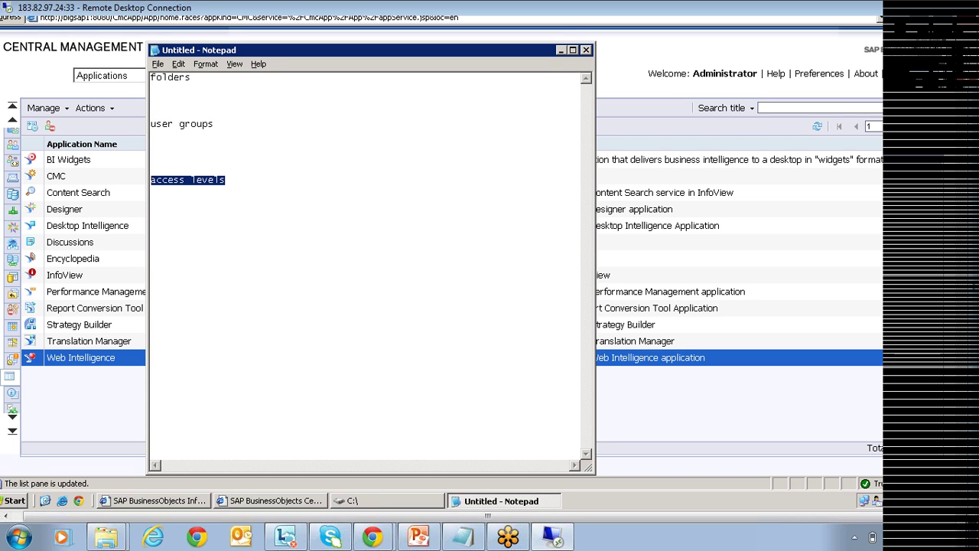
{"action": "key", "text": "ctrl+z"}
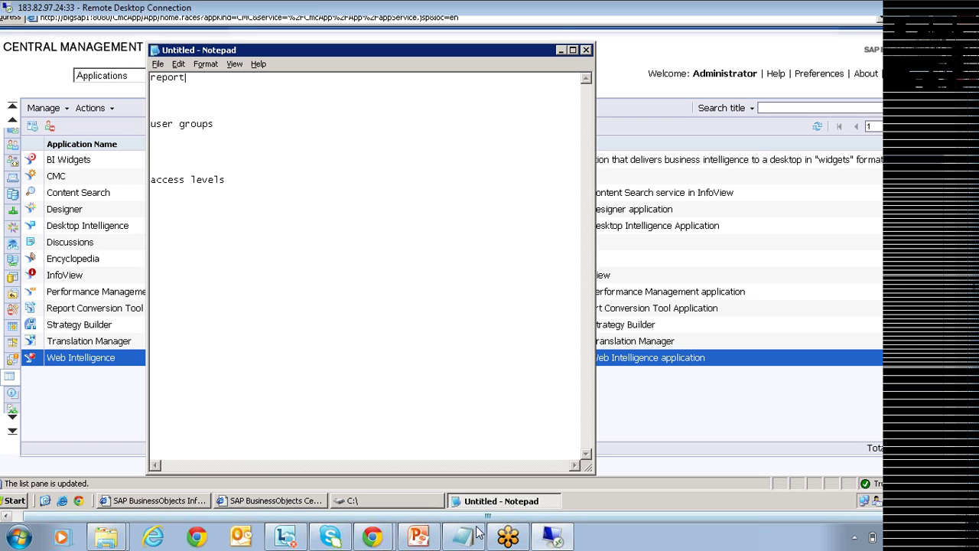
{"action": "left_click", "coordinate": [419, 537]}
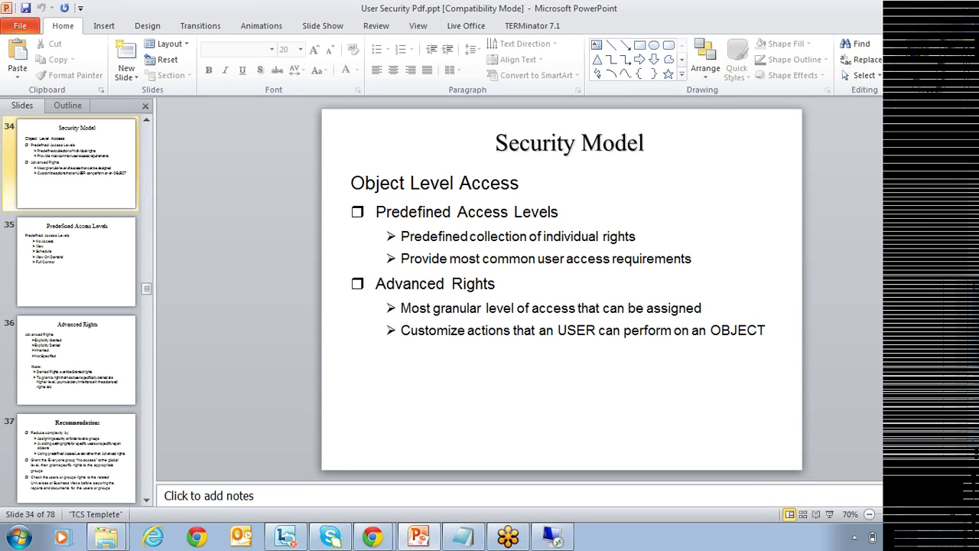
Advance to the Predefined Access Levels slide, then bring the remote CMC window back.
{"action": "key", "text": "Down"}
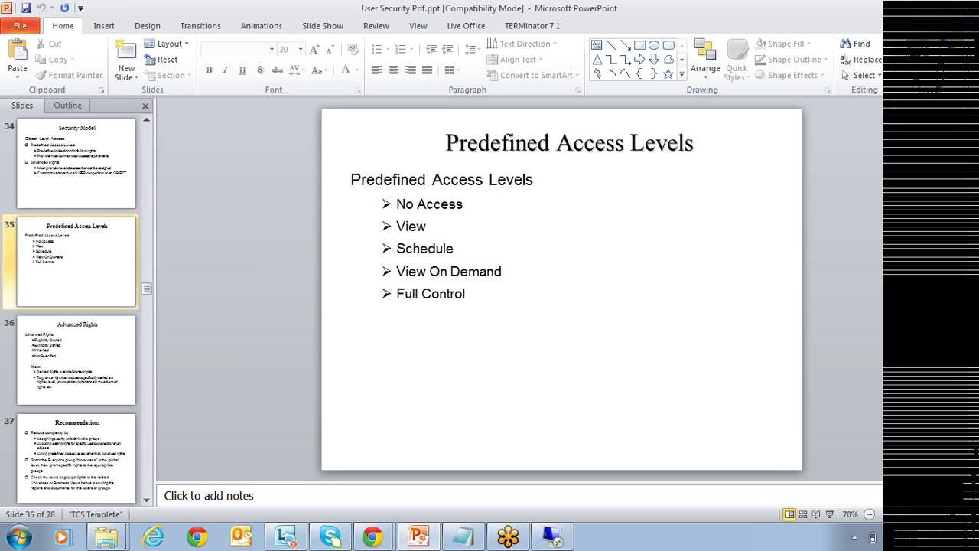
{"action": "left_click", "coordinate": [551, 537]}
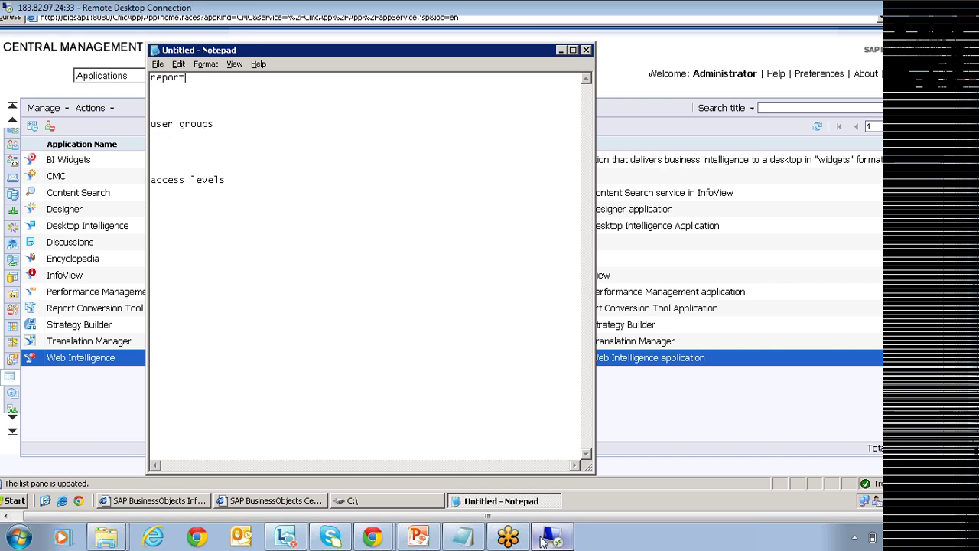
{"action": "left_click", "coordinate": [56, 414]}
From CMC Home > Access Levels, create an access level titled 'sample' and select it.
{"action": "left_click", "coordinate": [12, 137]}
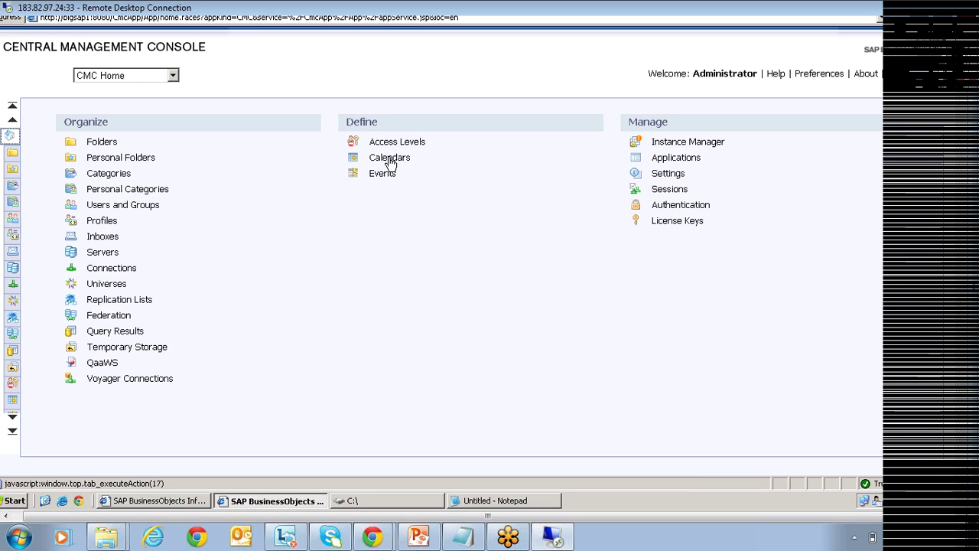
{"action": "left_click", "coordinate": [398, 142]}
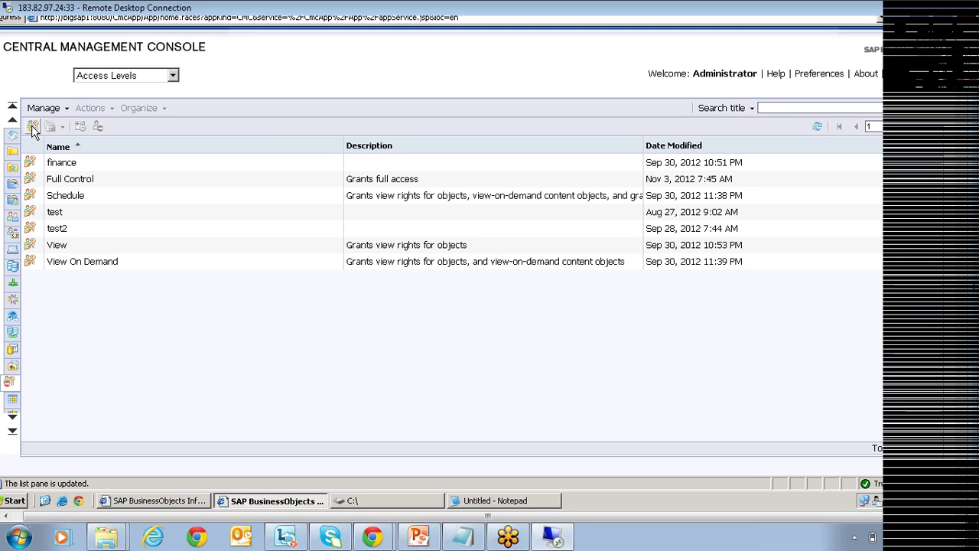
{"action": "left_click", "coordinate": [32, 127]}
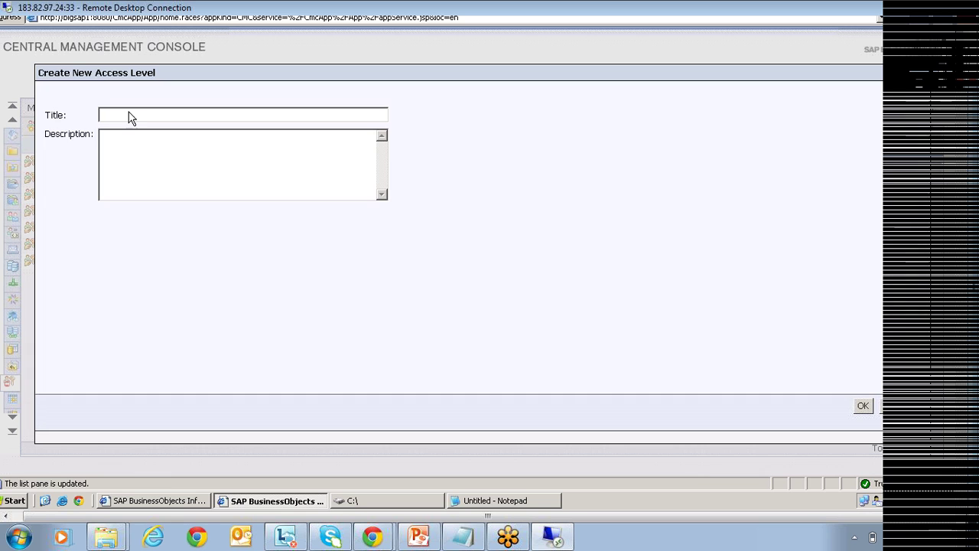
{"action": "left_click", "coordinate": [130, 115]}
{"action": "type", "text": "sa"}
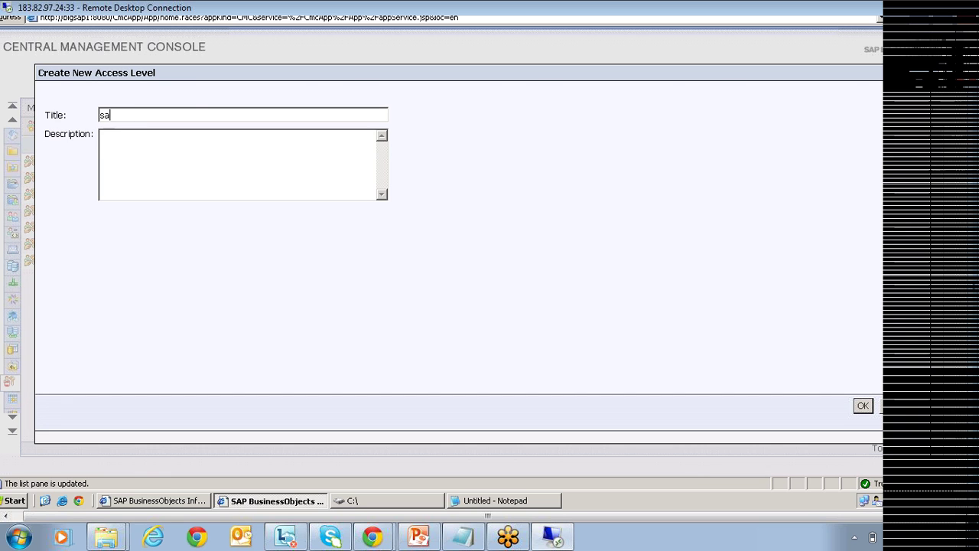
{"action": "type", "text": "mple"}
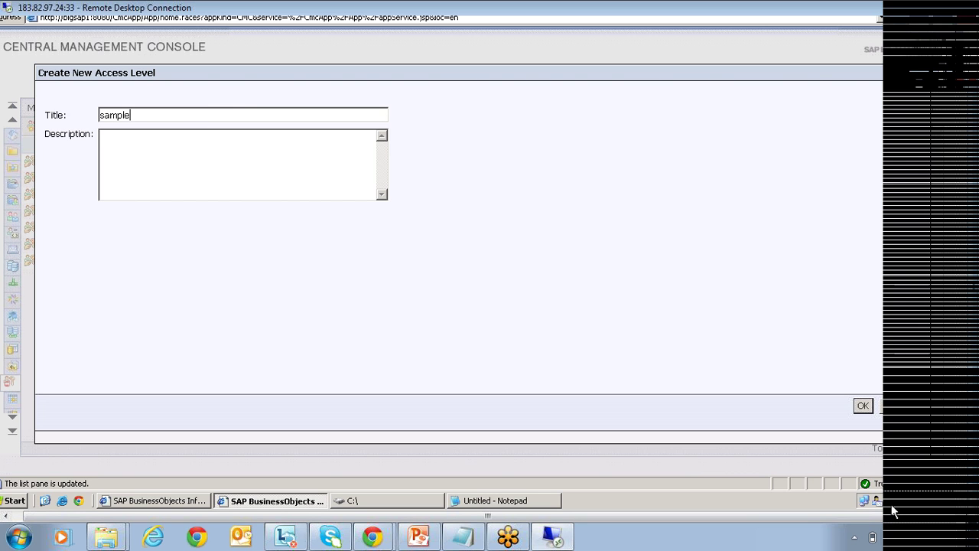
{"action": "key", "text": "Return"}
{"action": "left_click", "coordinate": [71, 200]}
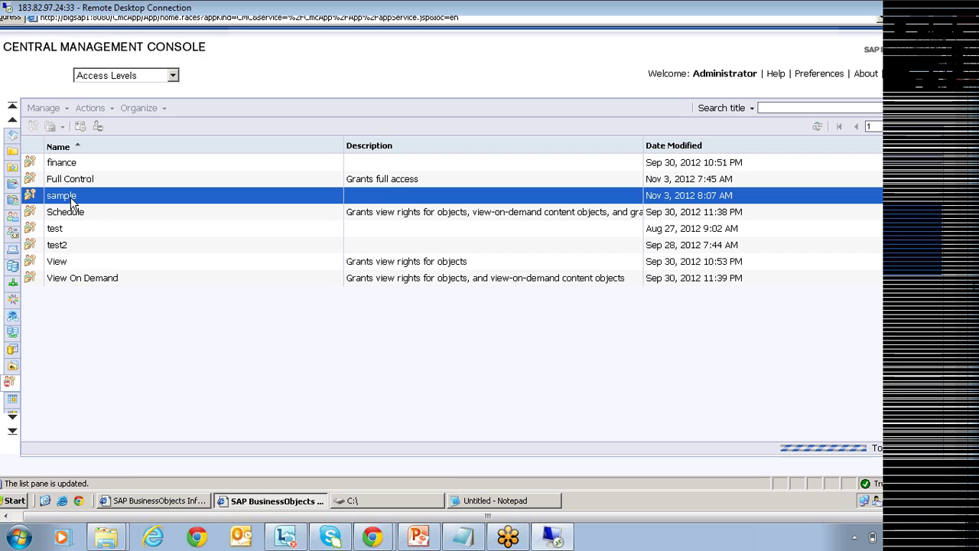
Open the sample access level's properties and review its user security and included rights.
{"action": "double_click", "coordinate": [71, 200]}
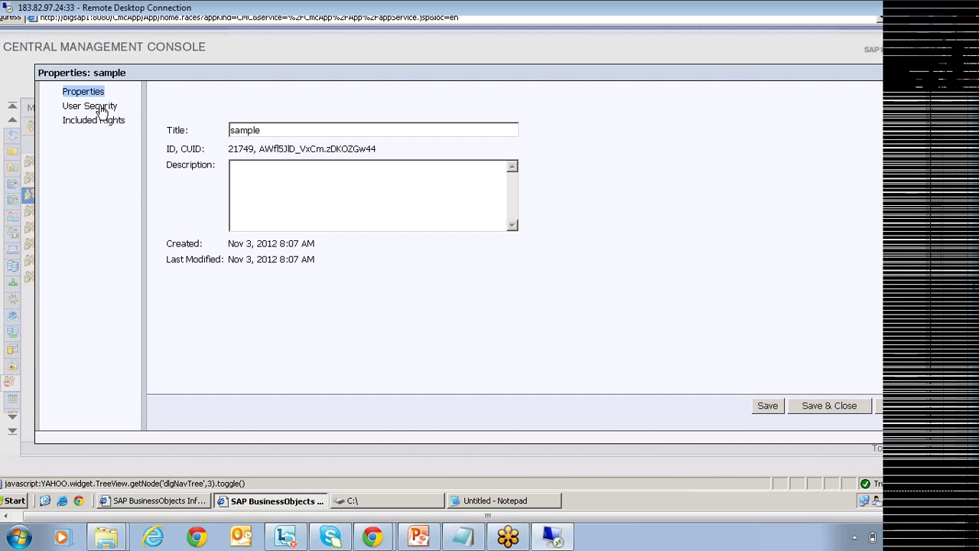
{"action": "left_click", "coordinate": [92, 107]}
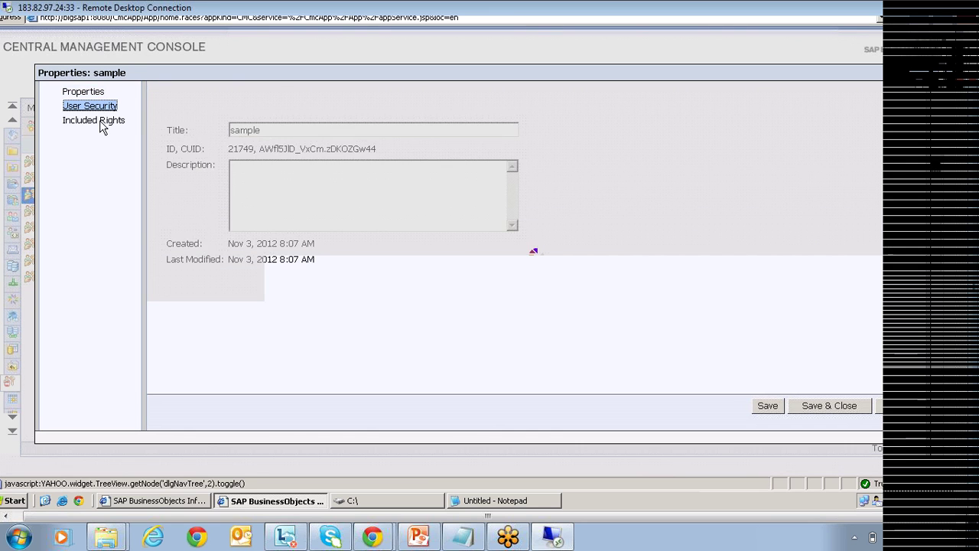
{"action": "left_click", "coordinate": [99, 122]}
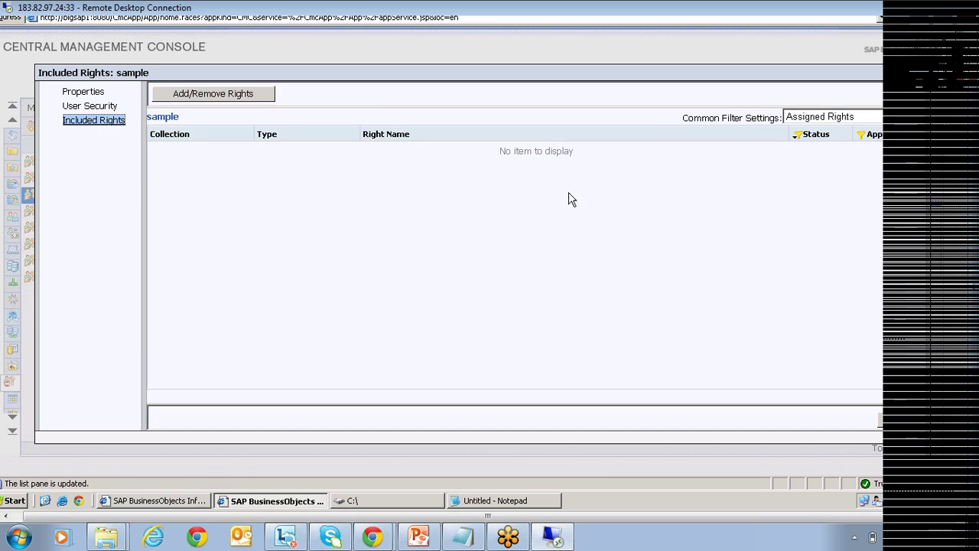
In Add/Remove Rights, browse the general rights for Adobe Acrobat, Analytic and My InfoView.
{"action": "left_click", "coordinate": [217, 94]}
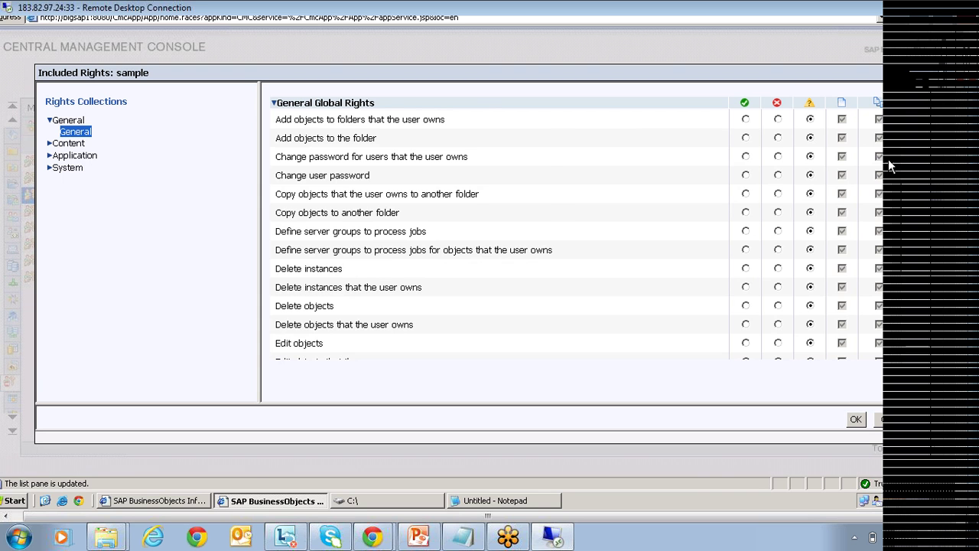
{"action": "left_click_drag", "start_coordinate": [891, 162], "coordinate": [895, 315]}
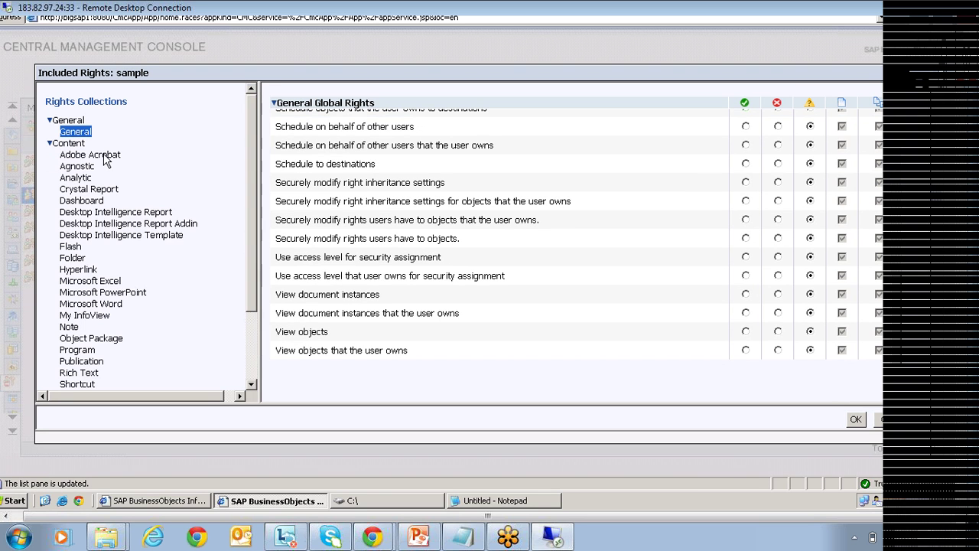
{"action": "left_click", "coordinate": [109, 157]}
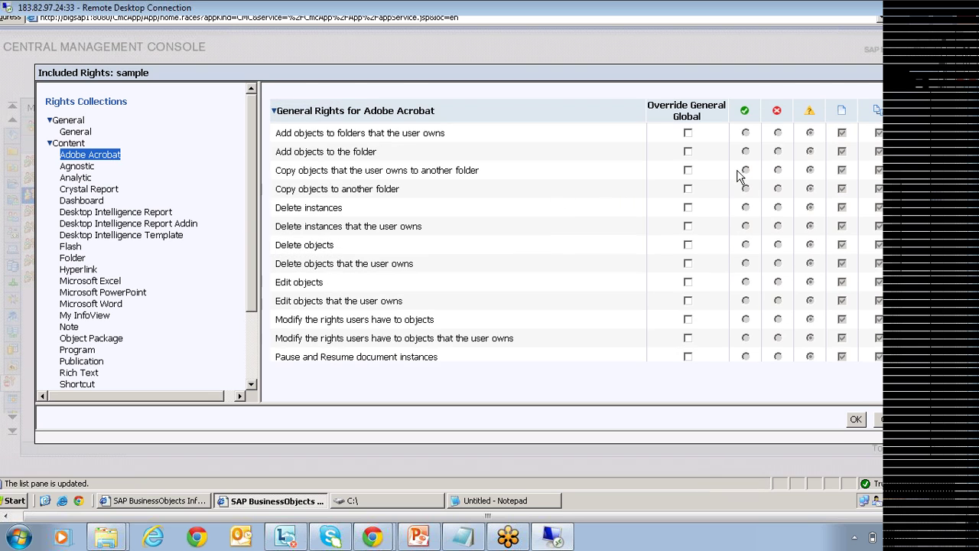
{"action": "scroll", "coordinate": [897, 245], "scroll_direction": "down", "scroll_amount": 2}
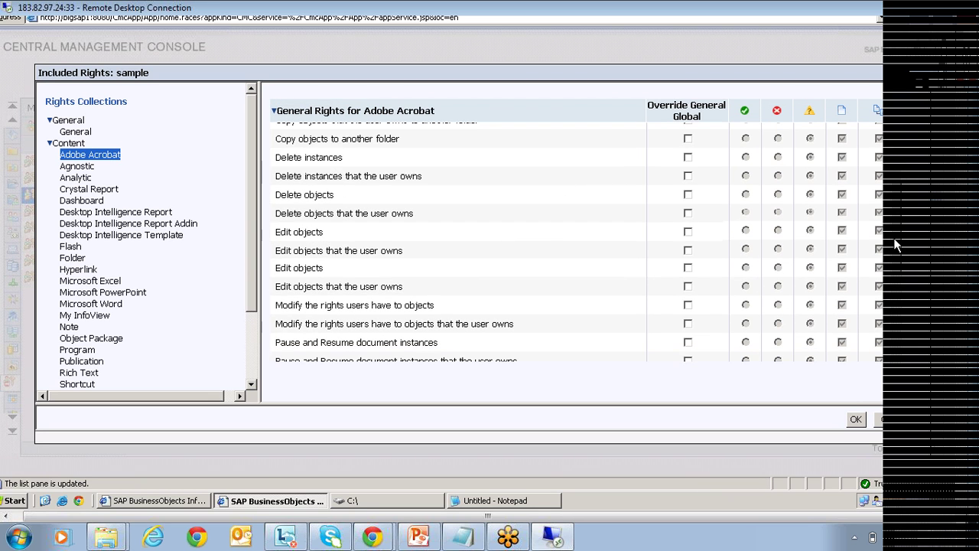
{"action": "scroll", "coordinate": [897, 245], "scroll_direction": "down", "scroll_amount": 3}
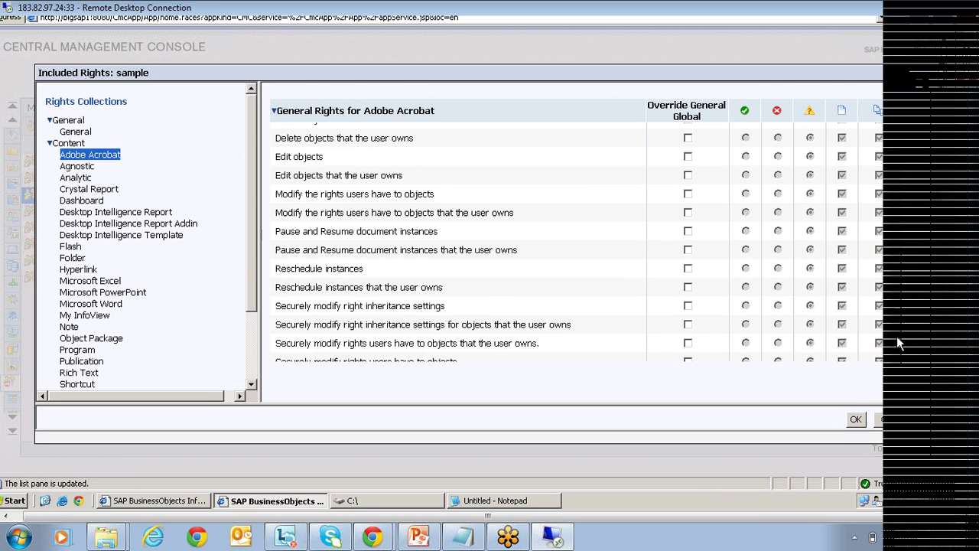
{"action": "left_click", "coordinate": [76, 178]}
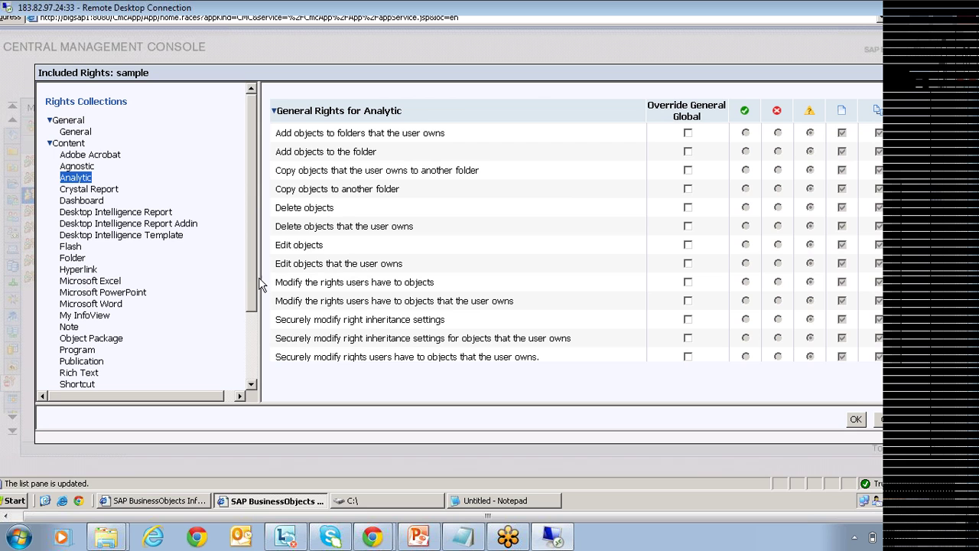
{"action": "left_click_drag", "start_coordinate": [251, 276], "coordinate": [247, 311]}
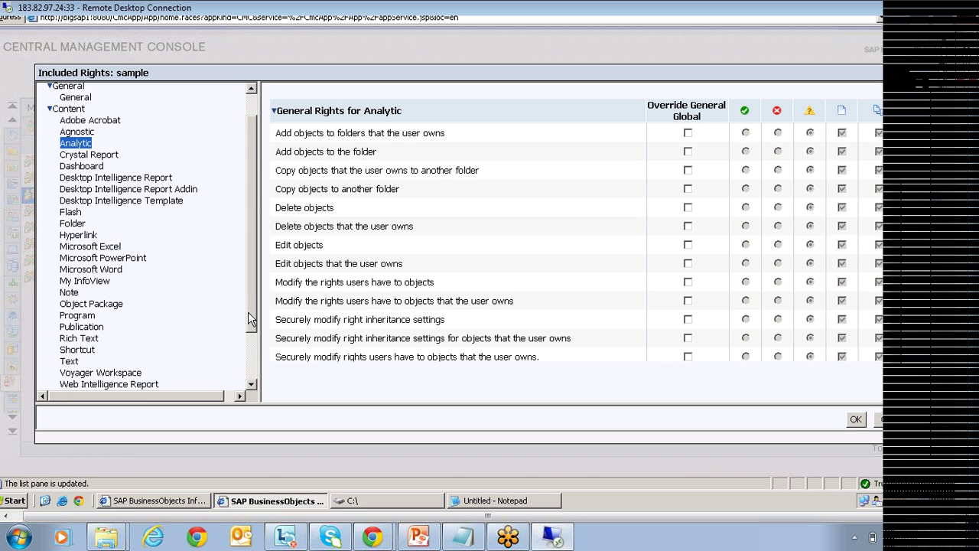
{"action": "scroll", "coordinate": [248, 312], "scroll_direction": "down", "scroll_amount": 1}
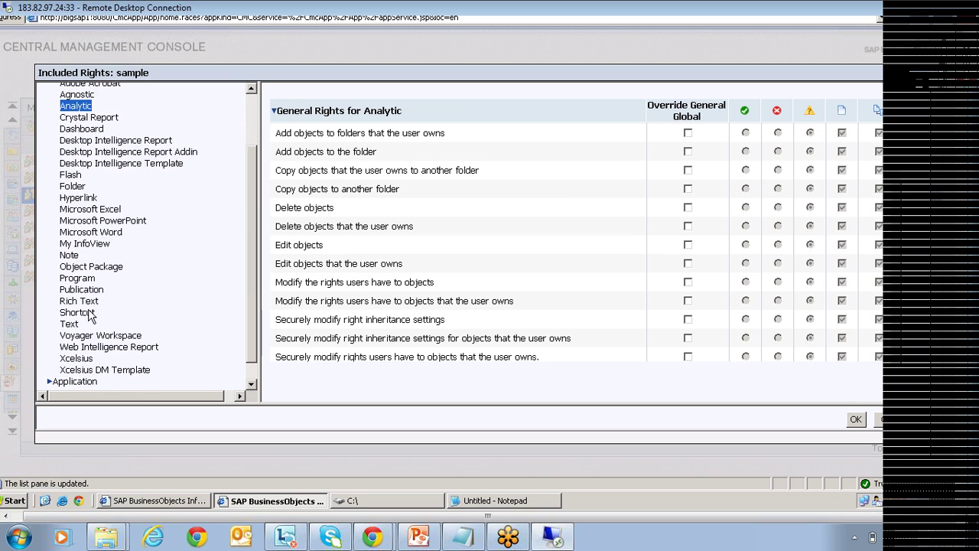
{"action": "left_click", "coordinate": [88, 245]}
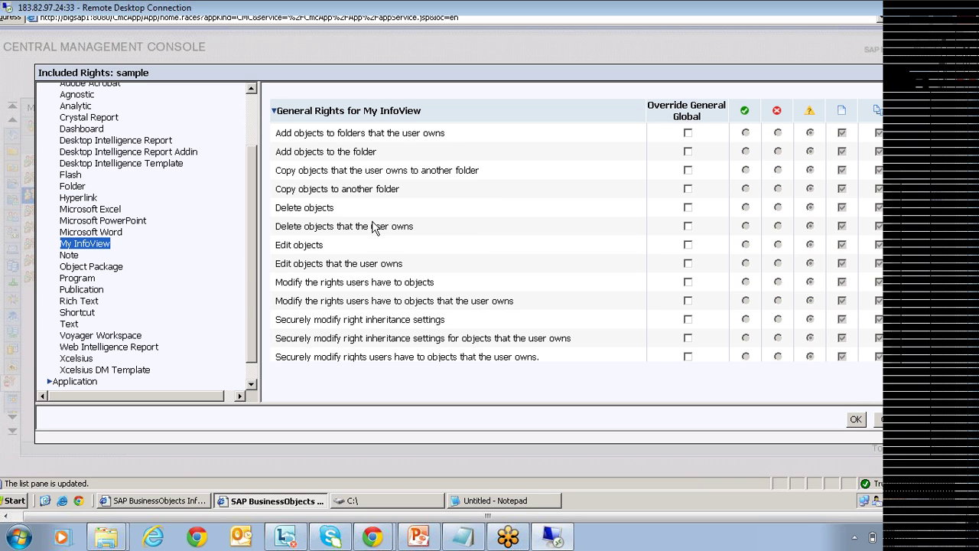
Review the Designer application rights, then cancel and discard the rights changes.
{"action": "scroll", "coordinate": [250, 292], "scroll_direction": "down", "scroll_amount": 1}
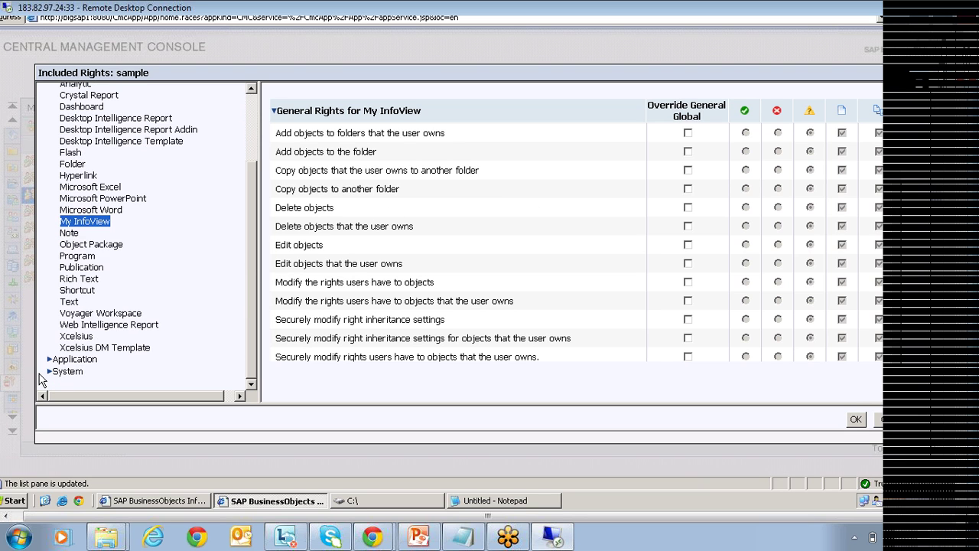
{"action": "left_click", "coordinate": [48, 361]}
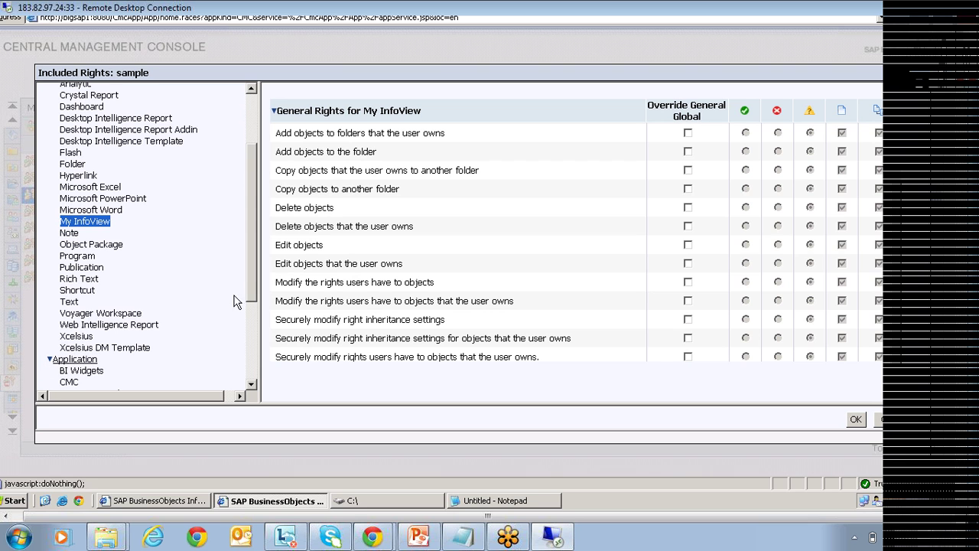
{"action": "left_click_drag", "start_coordinate": [252, 304], "coordinate": [249, 371]}
{"action": "left_click", "coordinate": [80, 257]}
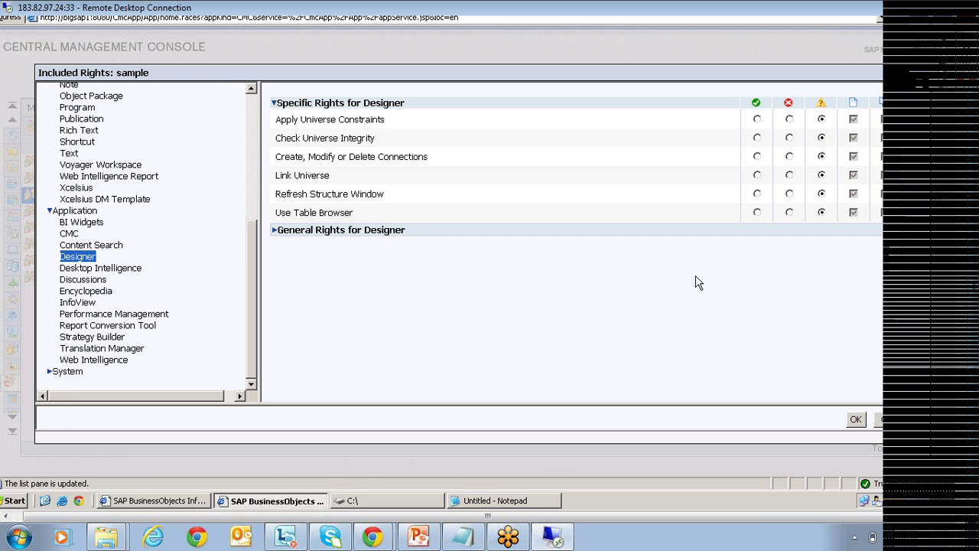
{"action": "left_click", "coordinate": [912, 418]}
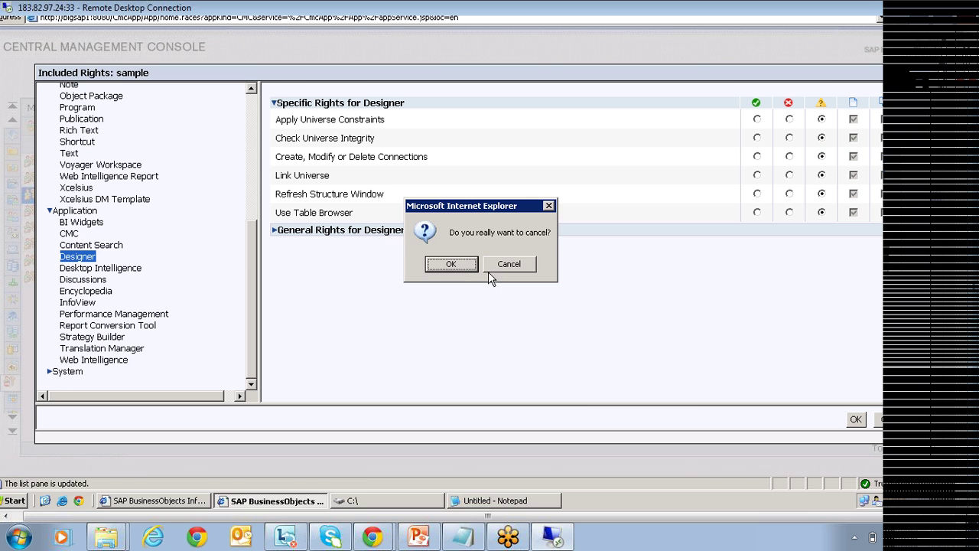
{"action": "left_click", "coordinate": [451, 264]}
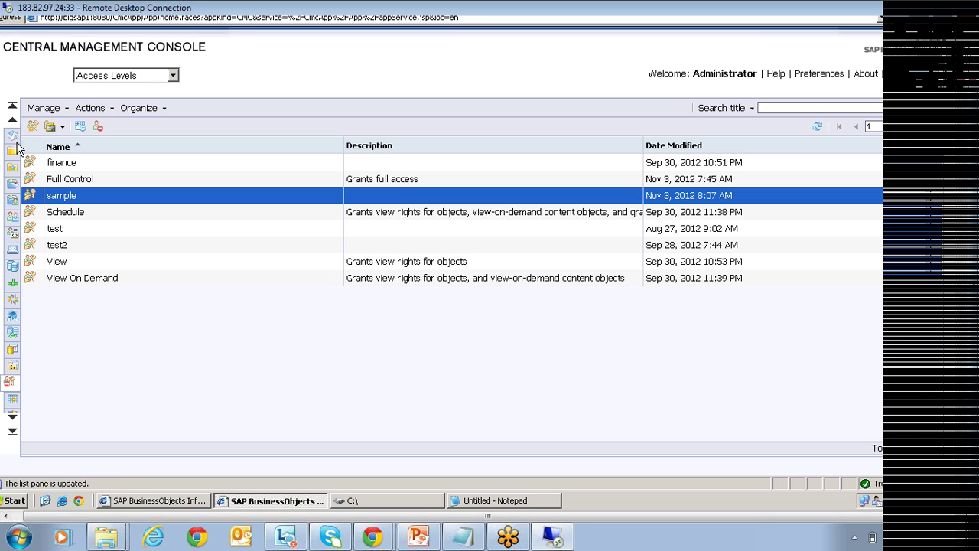
Browse Folders and view the user security of the Training folder.
{"action": "left_click", "coordinate": [11, 136]}
{"action": "left_click", "coordinate": [101, 142]}
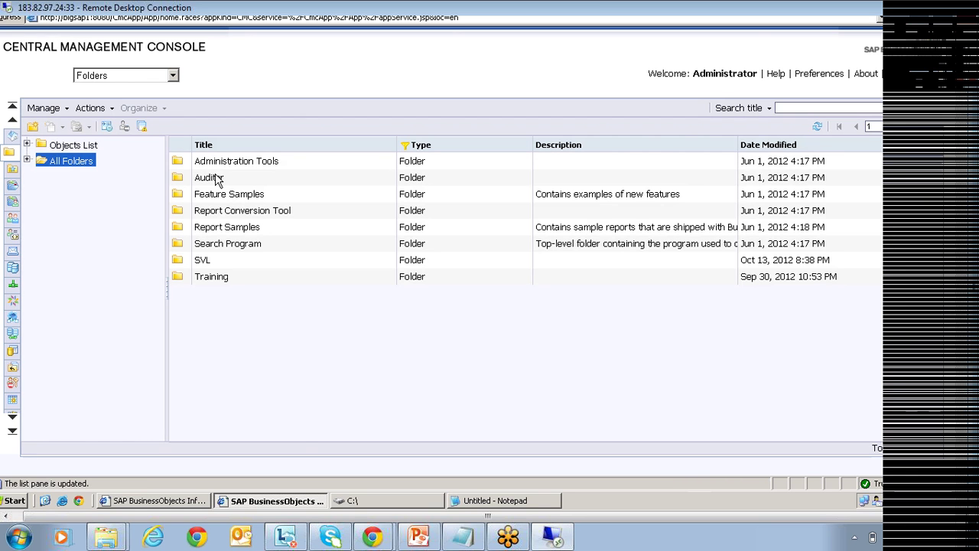
{"action": "right_click", "coordinate": [222, 281]}
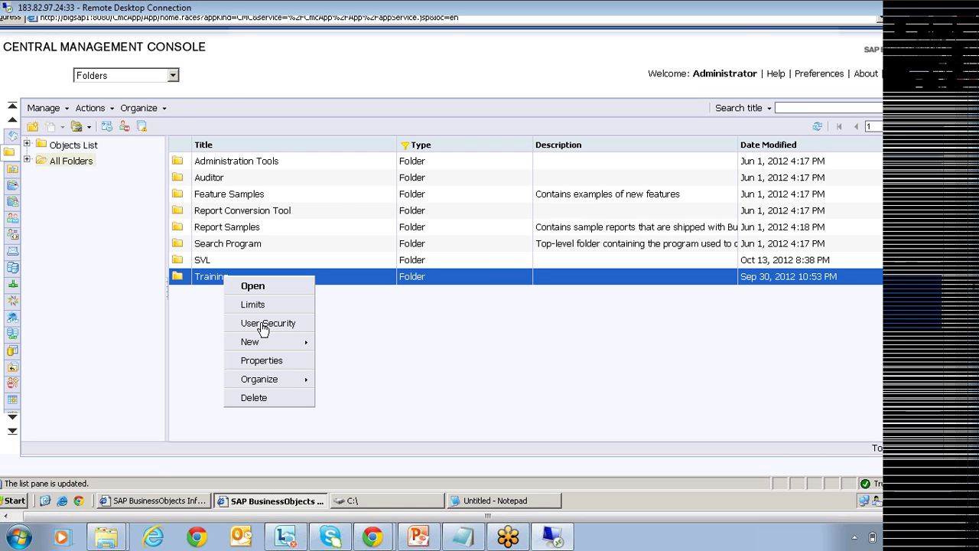
{"action": "left_click", "coordinate": [262, 325]}
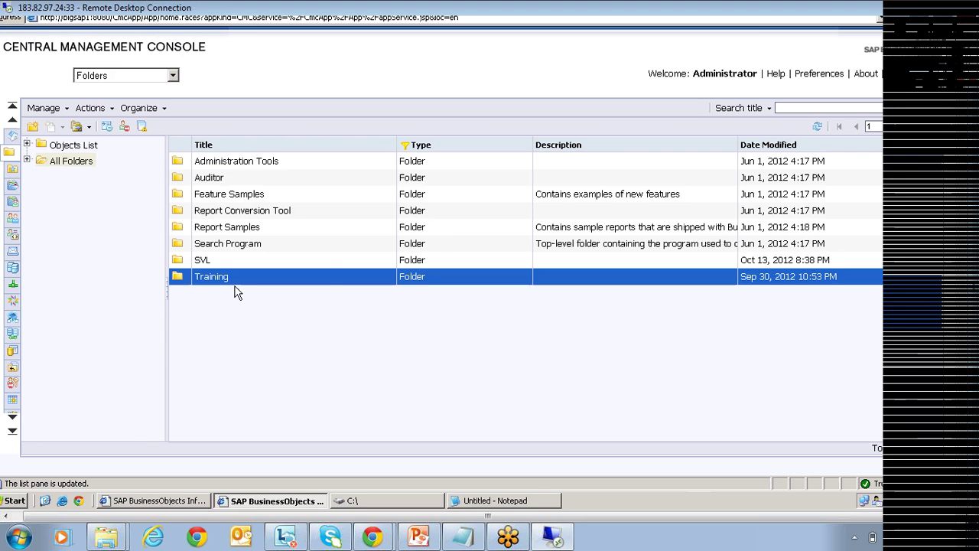
Check the CRConsumer report's user security inside Training, then return to the Advanced Rights slide.
{"action": "double_click", "coordinate": [219, 275]}
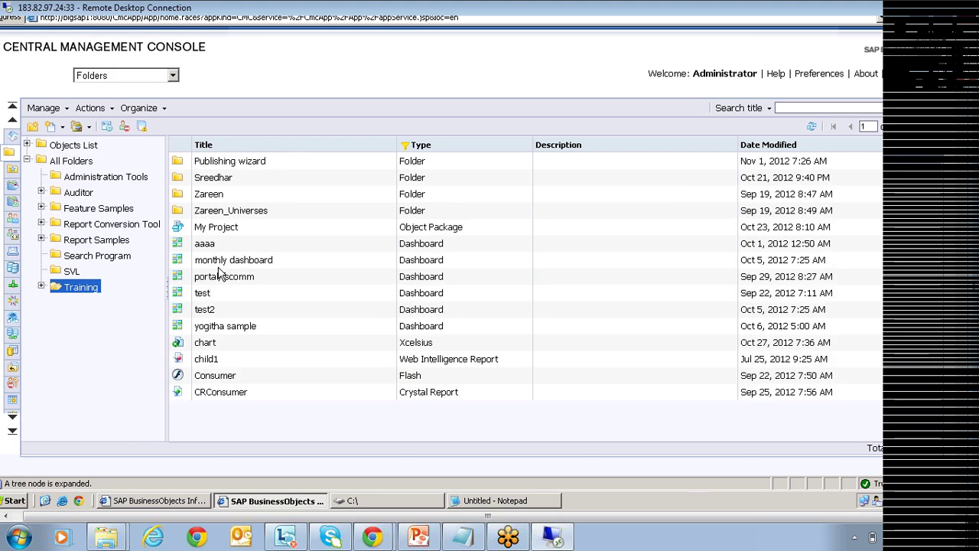
{"action": "right_click", "coordinate": [220, 394]}
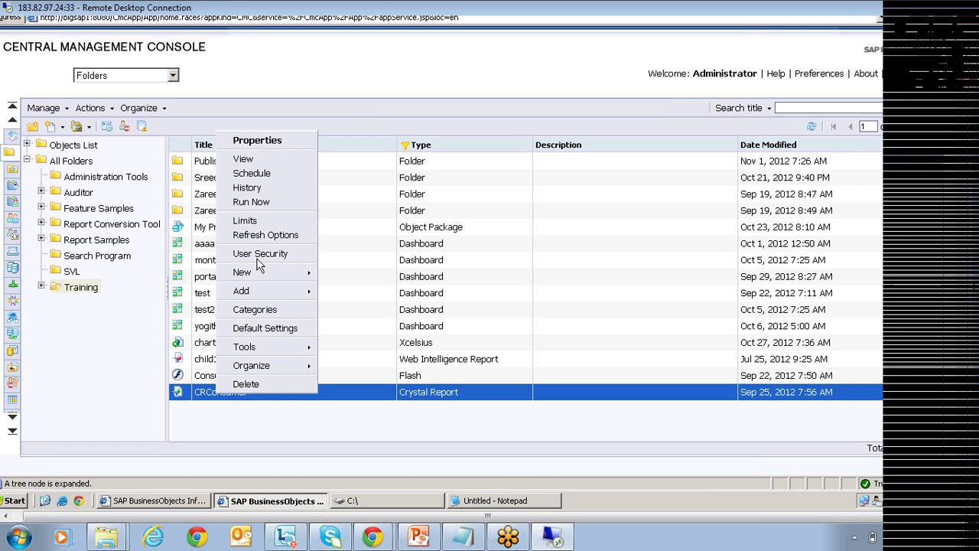
{"action": "left_click", "coordinate": [260, 255]}
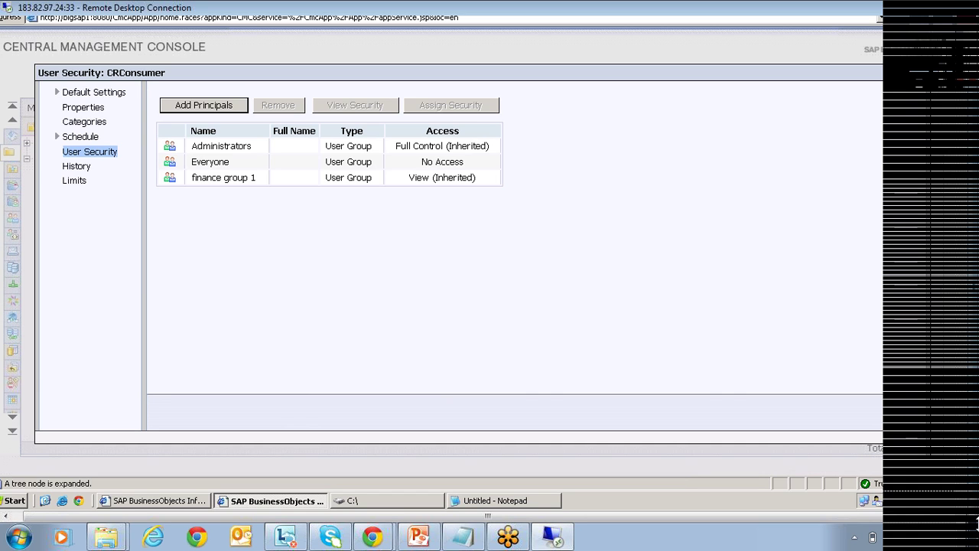
{"action": "left_click", "coordinate": [898, 408]}
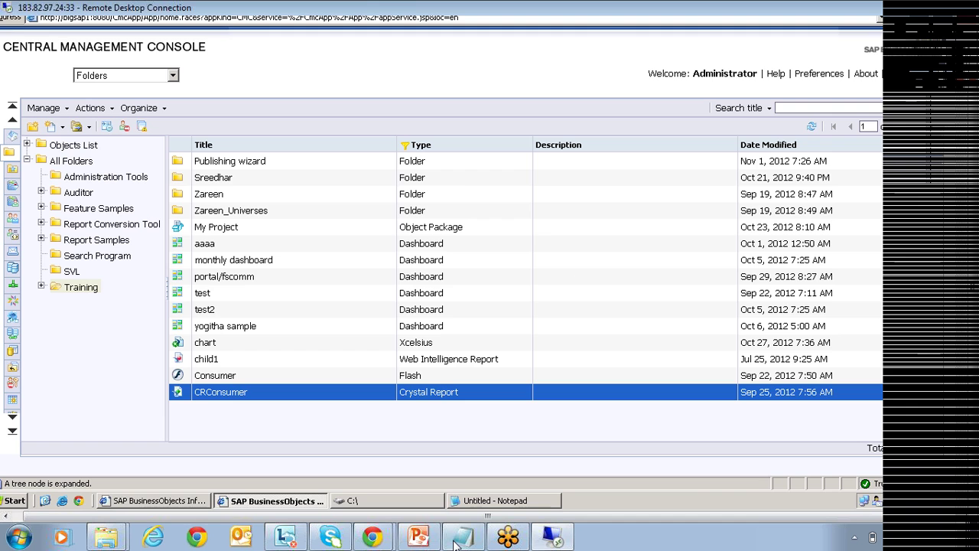
{"action": "left_click", "coordinate": [432, 539]}
{"action": "scroll", "coordinate": [570, 376], "scroll_direction": "down", "scroll_amount": 1}
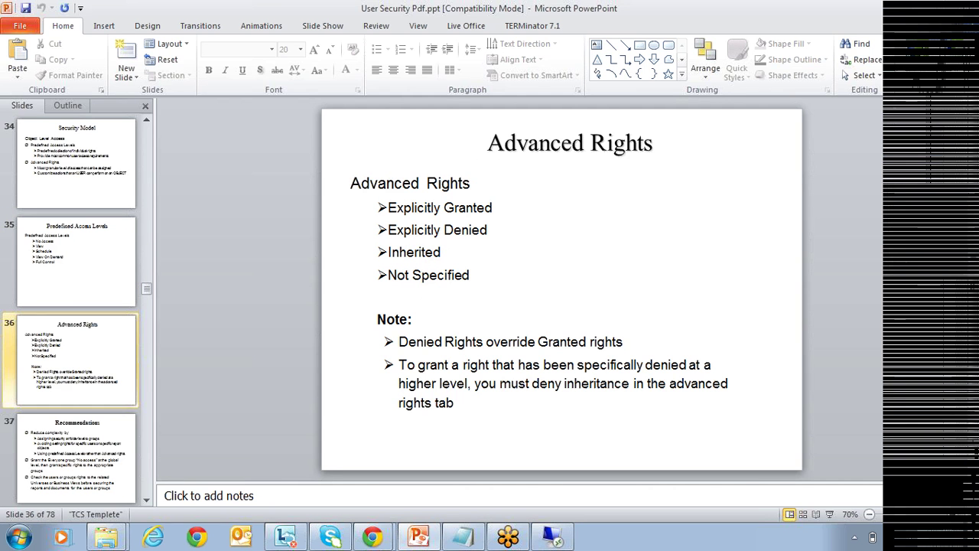
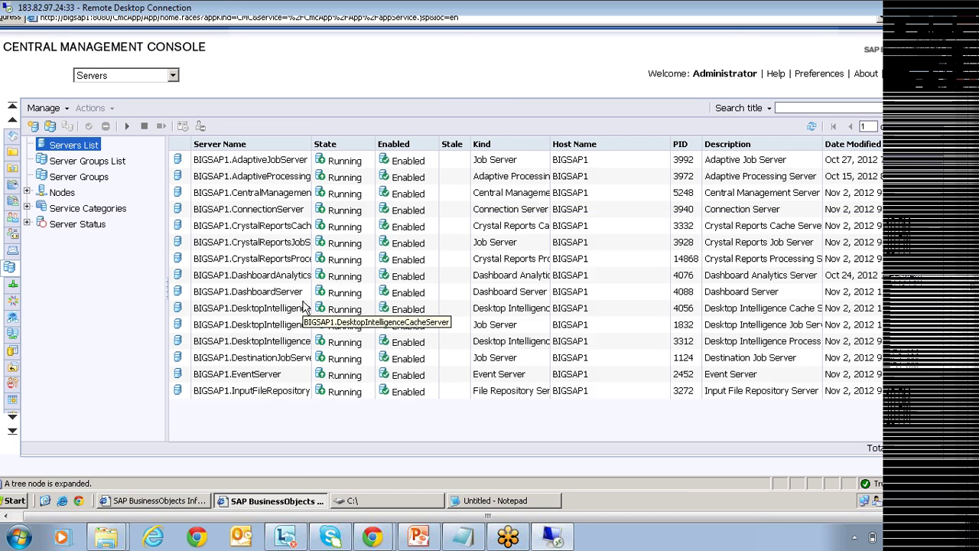
Select the BIGSAP1.DestinationJobServer row in the Servers List.
{"action": "left_click", "coordinate": [243, 359]}
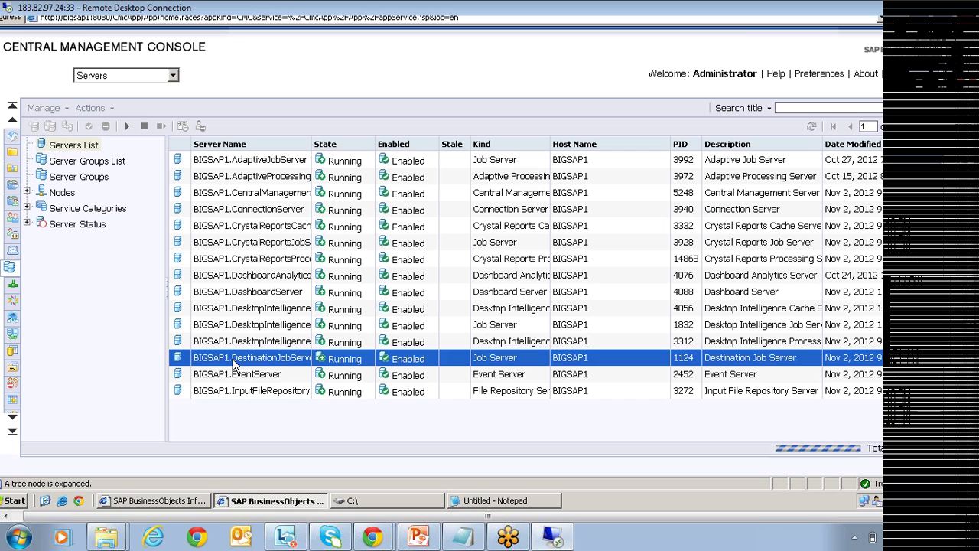
Open BIGSAP1.DestinationJobServer's properties and show its Destination page with Business Objects Inbox.
{"action": "double_click", "coordinate": [275, 361]}
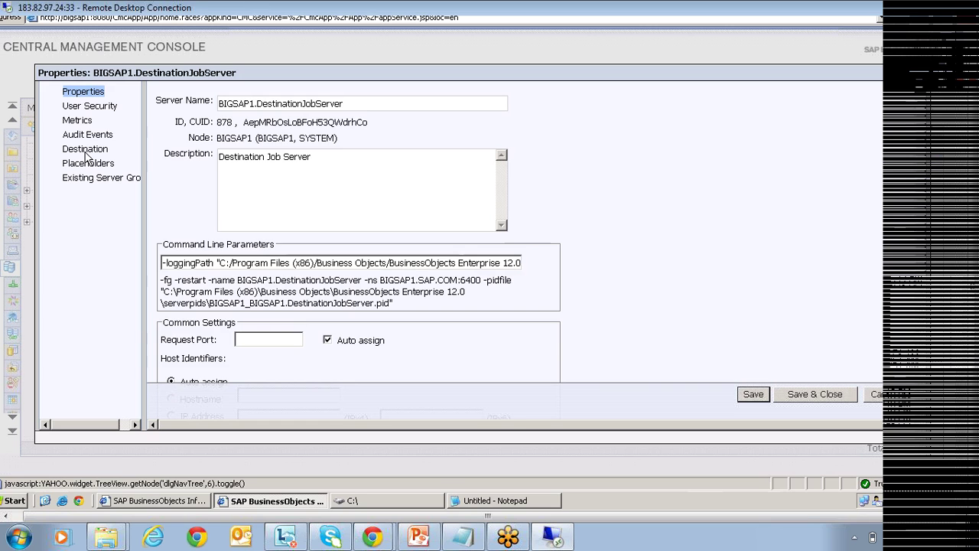
{"action": "left_click", "coordinate": [85, 150]}
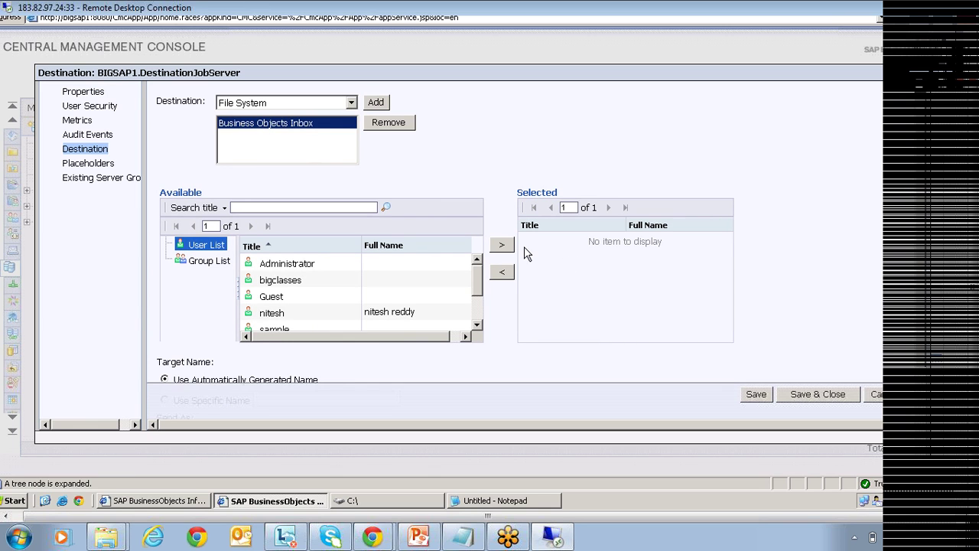
Add an FTP Server destination, check its User Name and Account fields, then remove it.
{"action": "left_click", "coordinate": [282, 104]}
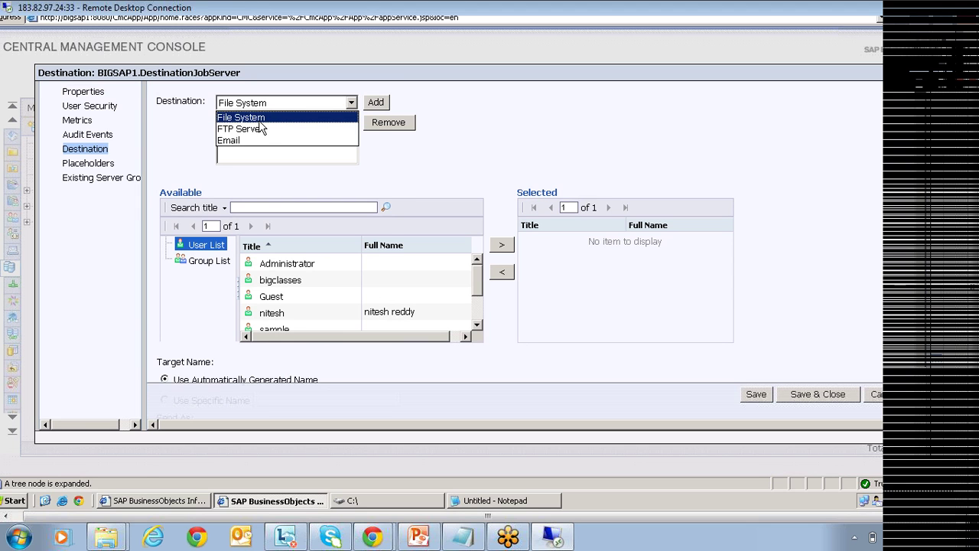
{"action": "left_click", "coordinate": [255, 129]}
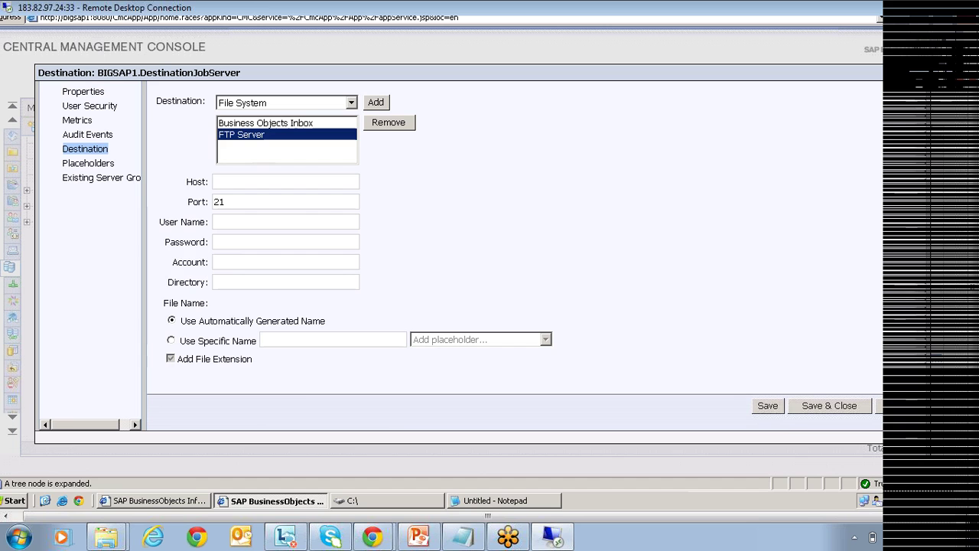
{"action": "left_click", "coordinate": [246, 222]}
{"action": "left_click", "coordinate": [246, 262]}
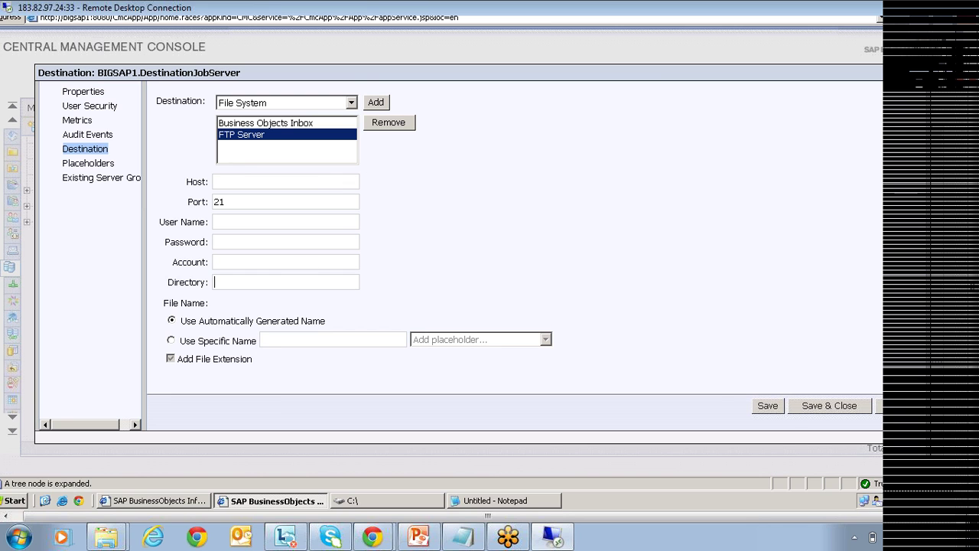
{"action": "left_click", "coordinate": [387, 124]}
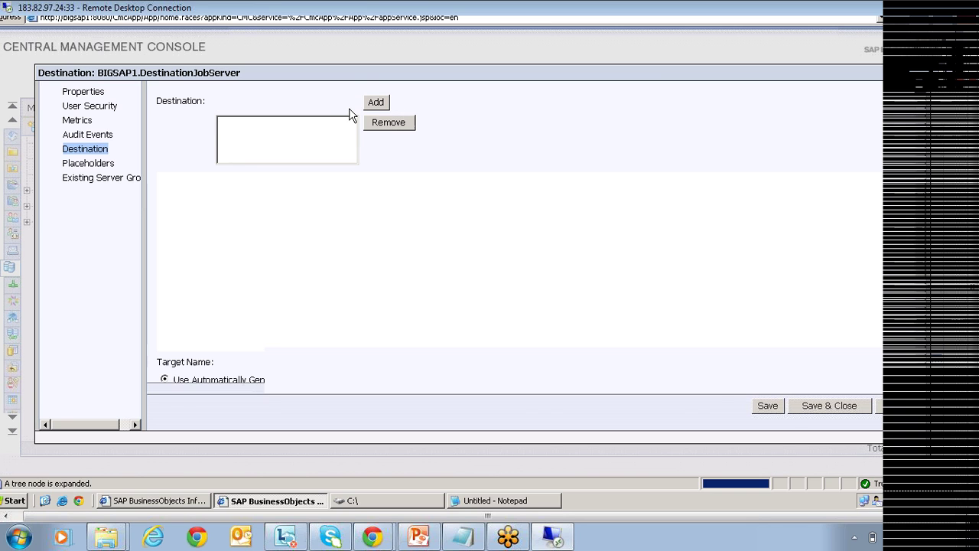
Add an Email destination and review its Domain Name, port 25 and no-authentication settings.
{"action": "left_click", "coordinate": [351, 104]}
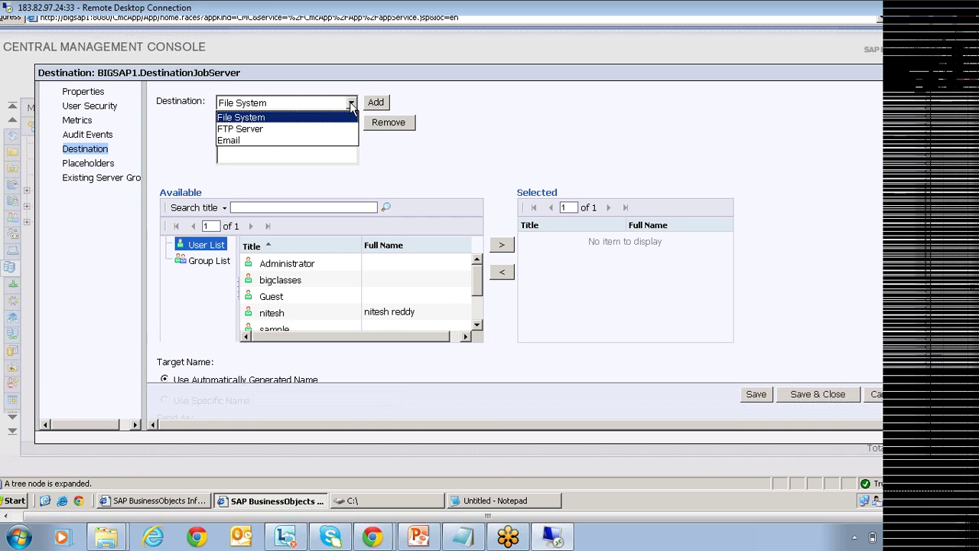
{"action": "left_click", "coordinate": [320, 141]}
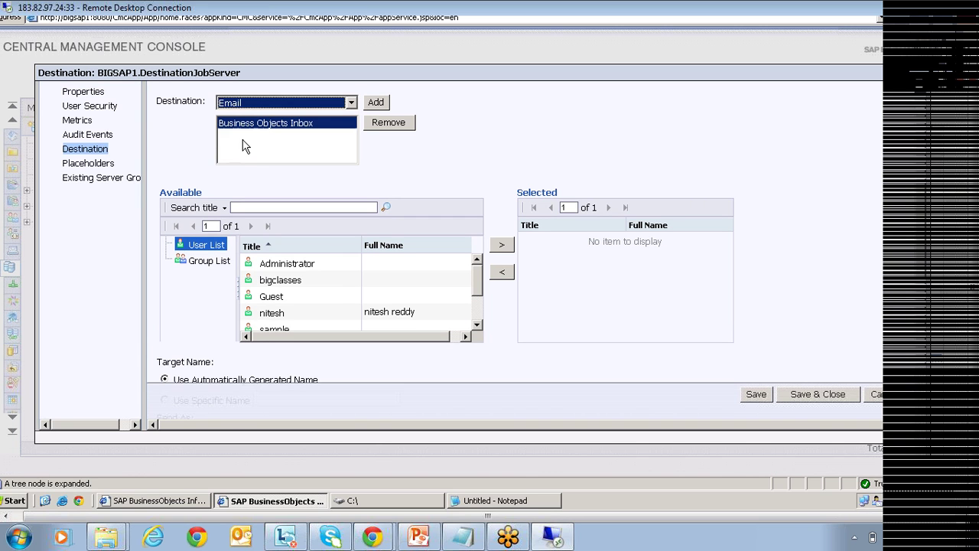
{"action": "left_click", "coordinate": [375, 102]}
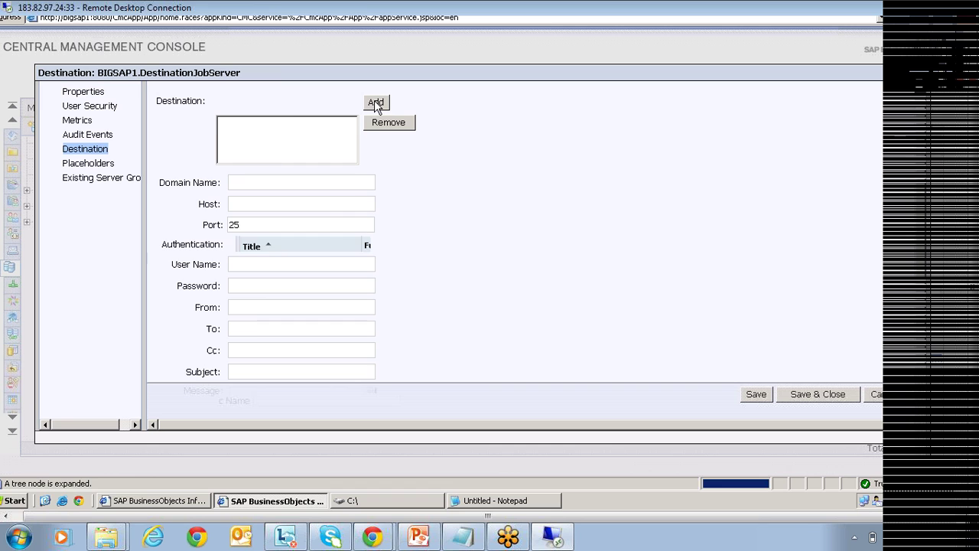
{"action": "left_click", "coordinate": [280, 186]}
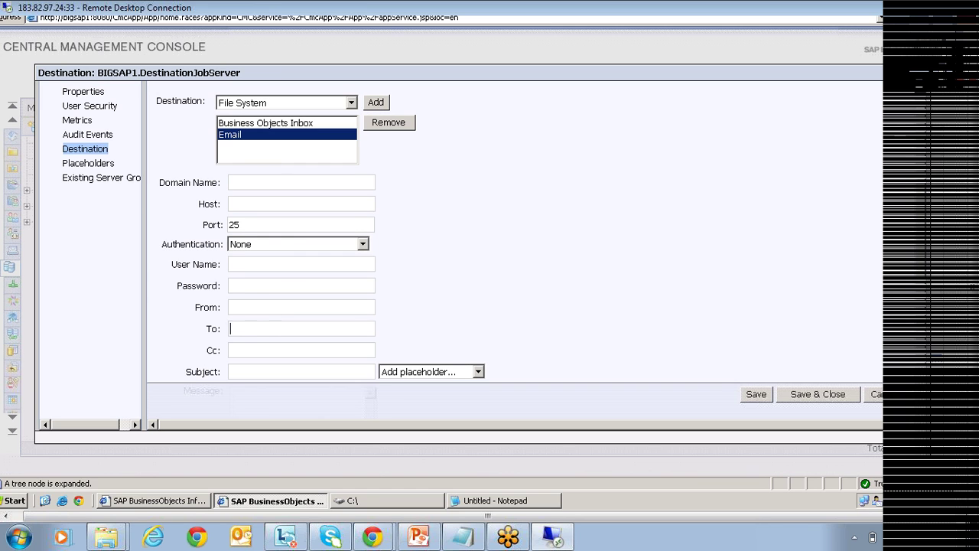
{"action": "scroll", "coordinate": [472, 269], "scroll_direction": "down", "scroll_amount": 2}
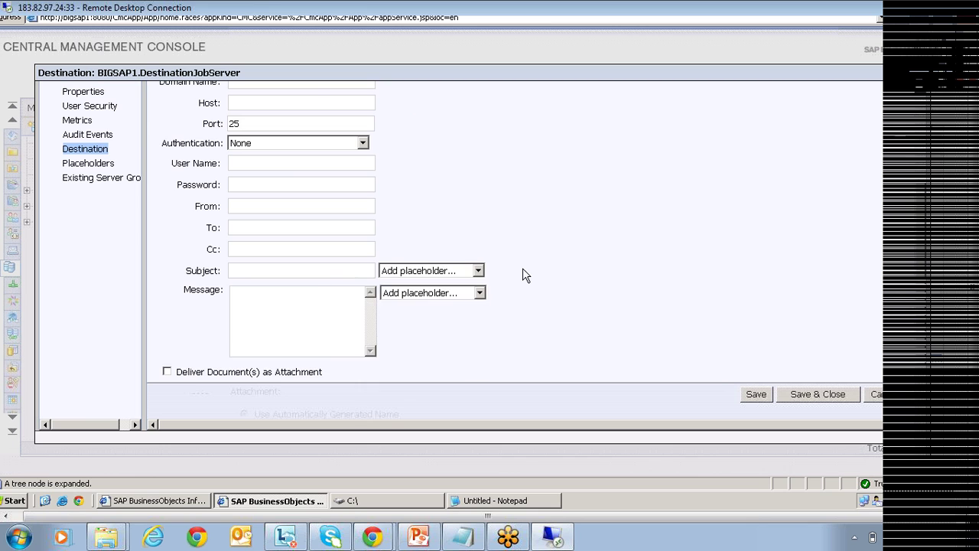
{"action": "scroll", "coordinate": [524, 269], "scroll_direction": "up", "scroll_amount": 2}
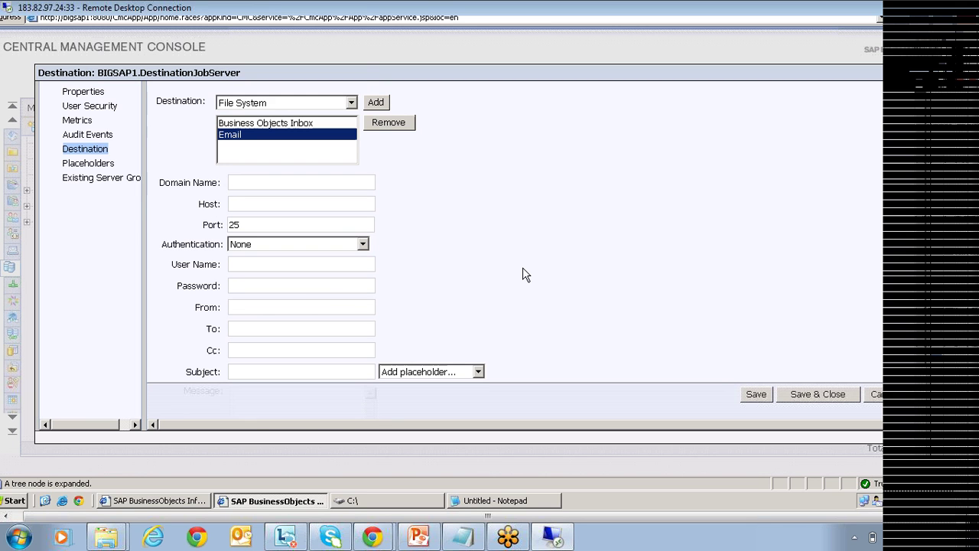